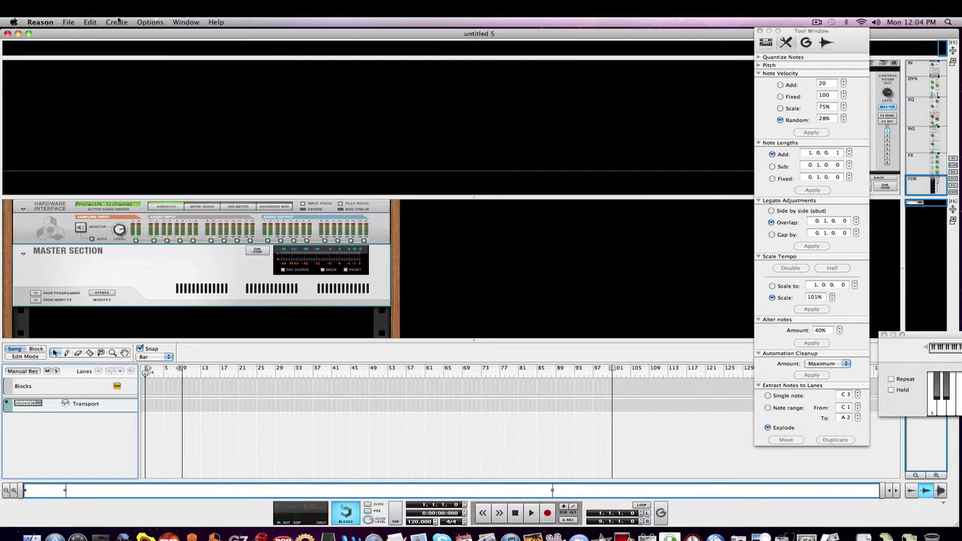
Create an audio track and check the audio input options available for it.
click(117, 22)
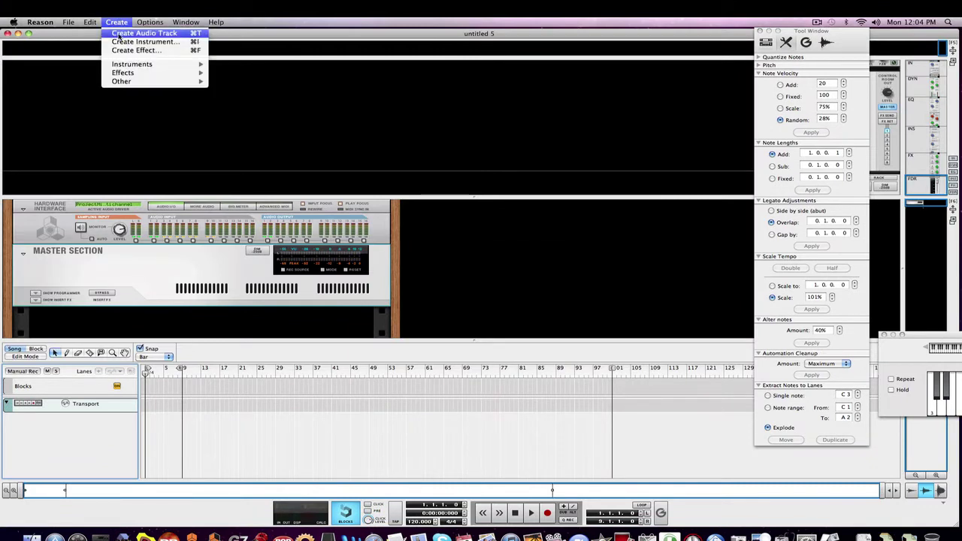
click(118, 34)
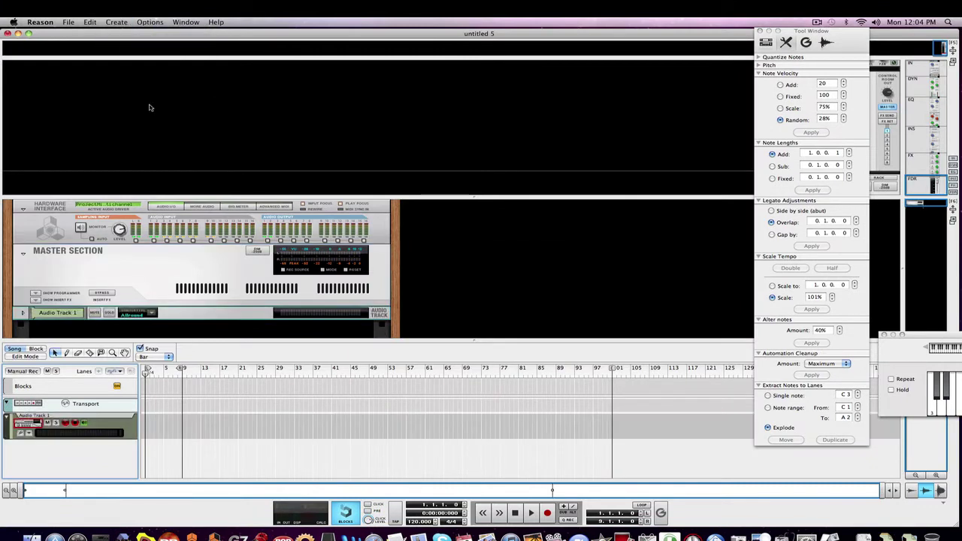
click(29, 434)
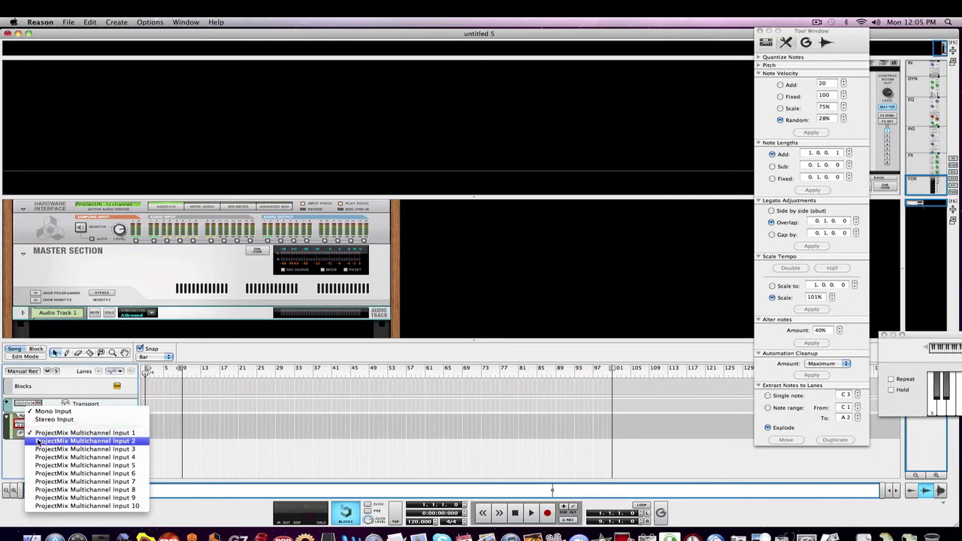
click(56, 424)
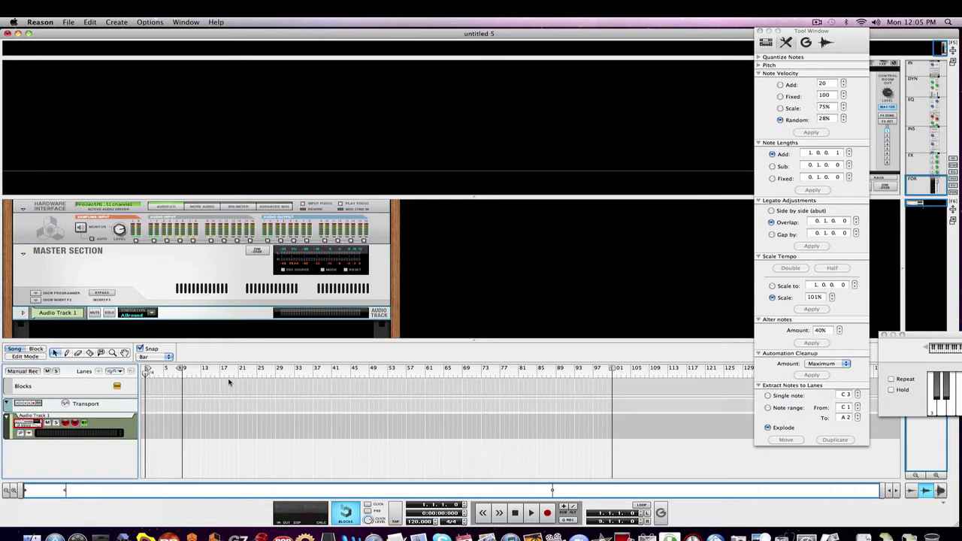
Record a short test take on Audio Track 1, stop, and return the song position to the start.
click(548, 513)
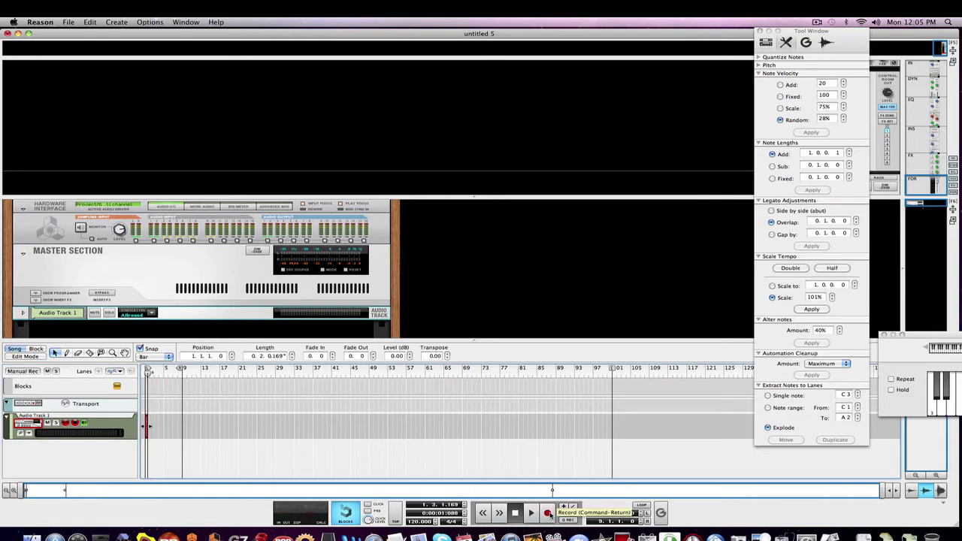
click(466, 451)
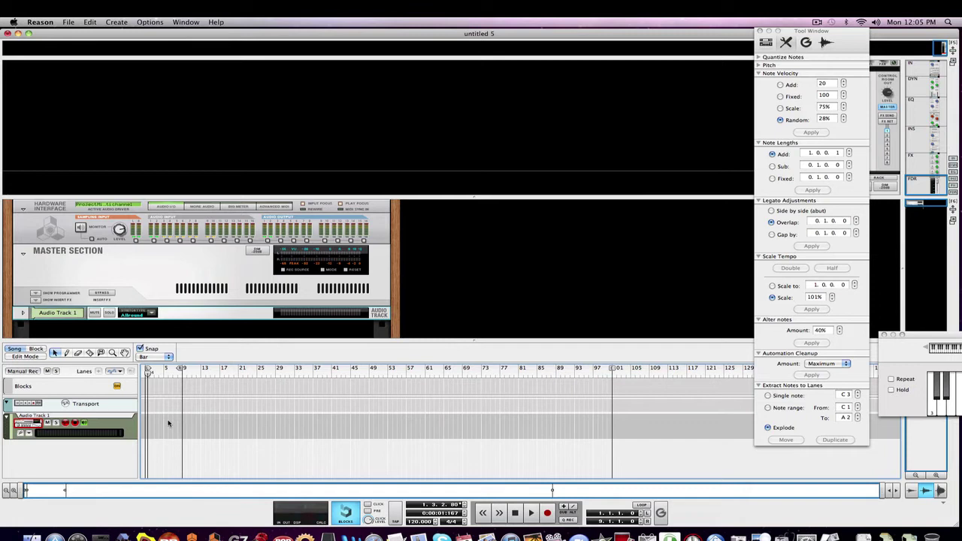
click(149, 376)
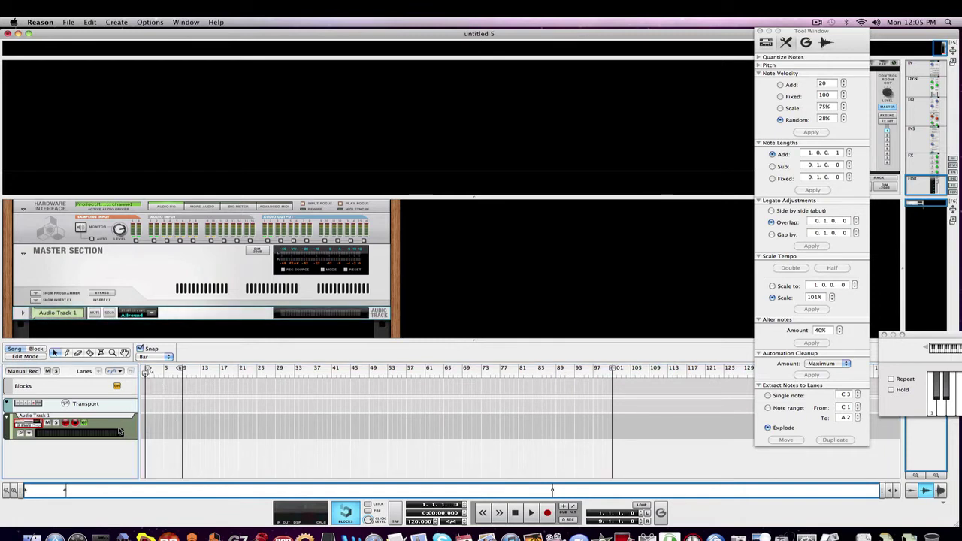
Delete Audio Track 1 together with its associated device.
key(Delete)
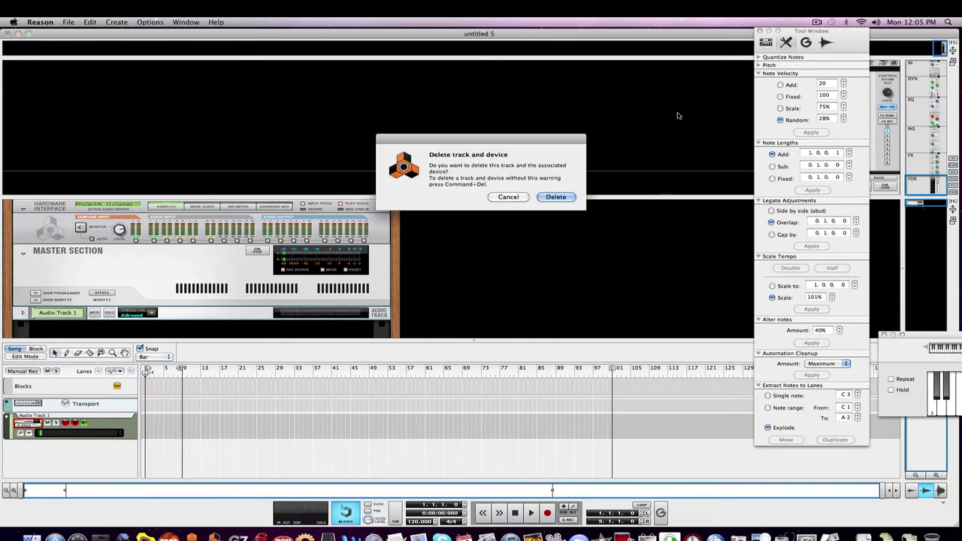
click(562, 197)
Place an Audio Track device from the device palette beneath the Master Section in the rack, and undo its creation.
click(767, 43)
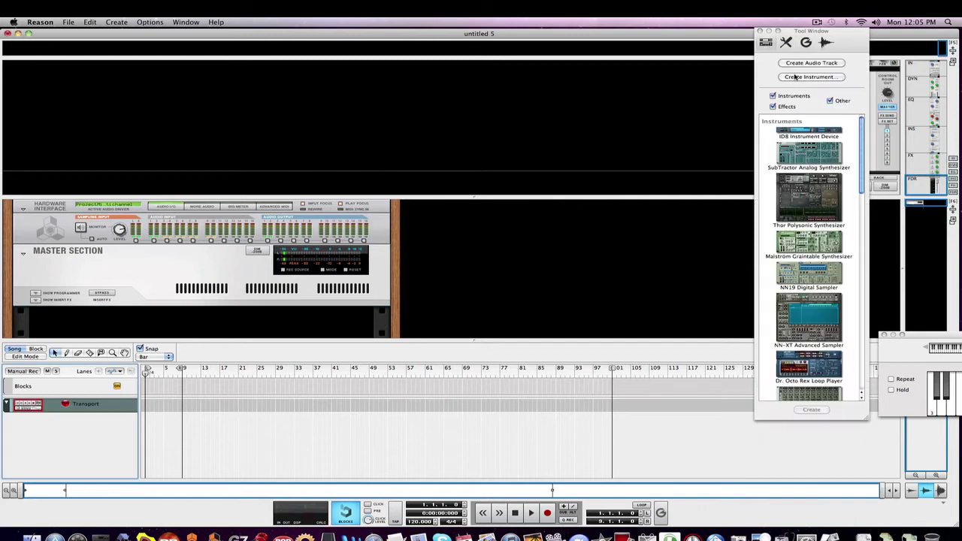
drag(861, 187, 870, 360)
drag(816, 281, 237, 321)
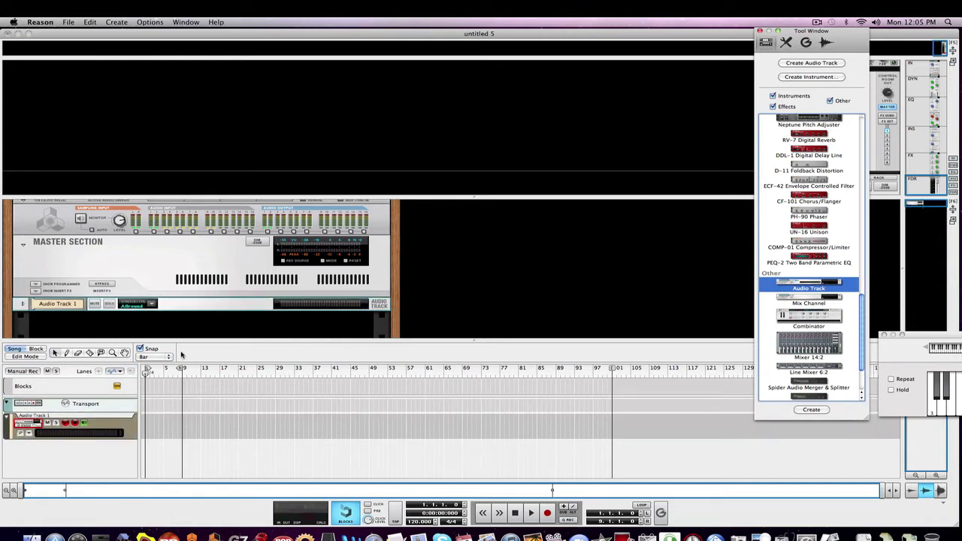
key(super+z)
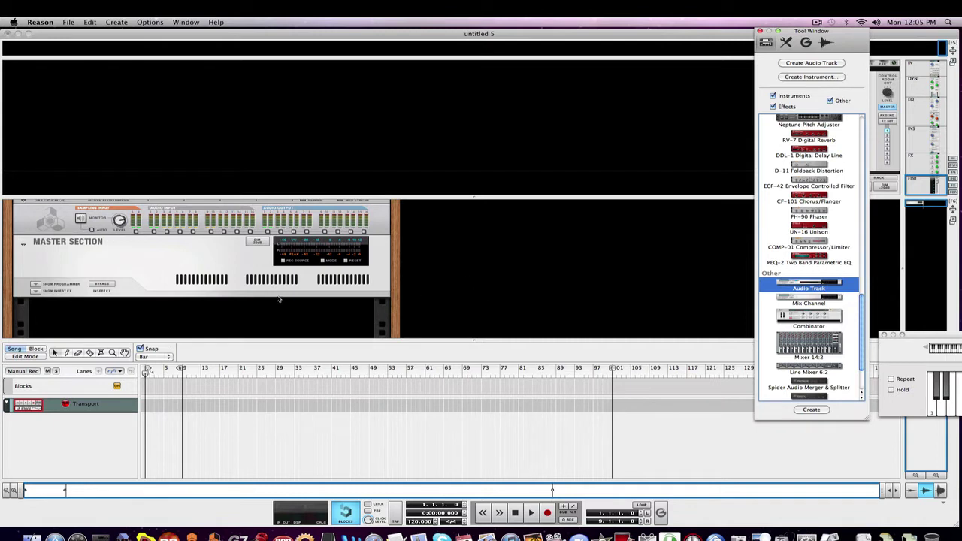
Create an instrument from the Reason Factory Sound Bank's Brass instrument patches using BRASSENS.smp, and briefly run playback.
click(288, 283)
click(116, 22)
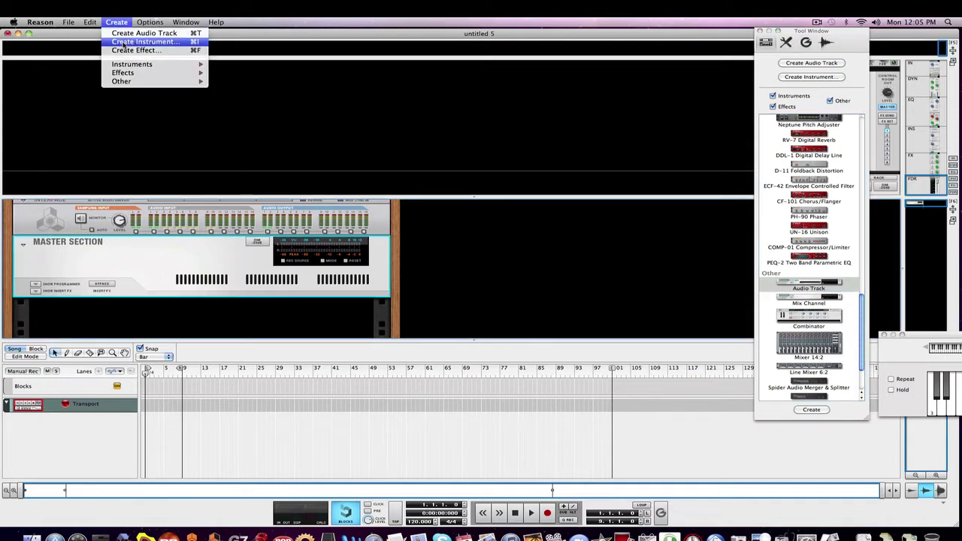
click(132, 42)
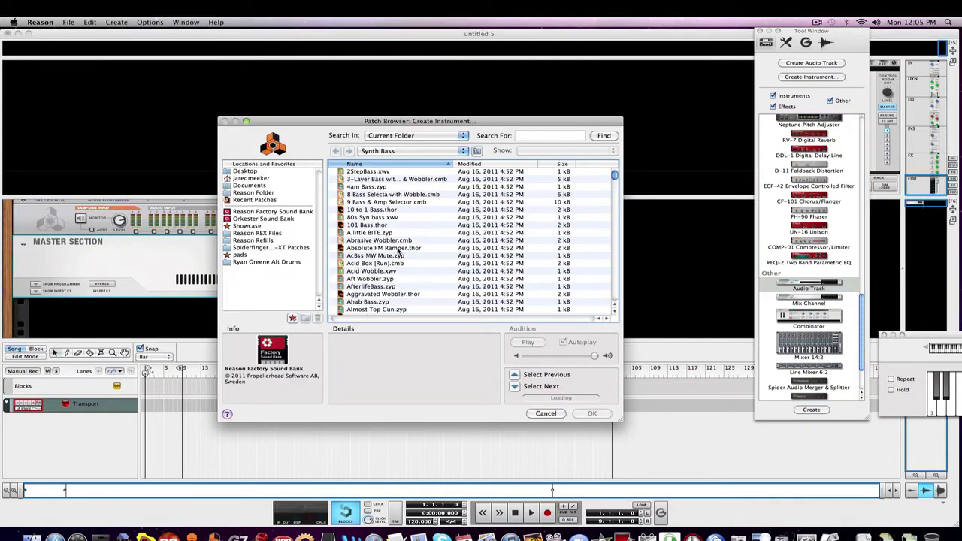
click(282, 213)
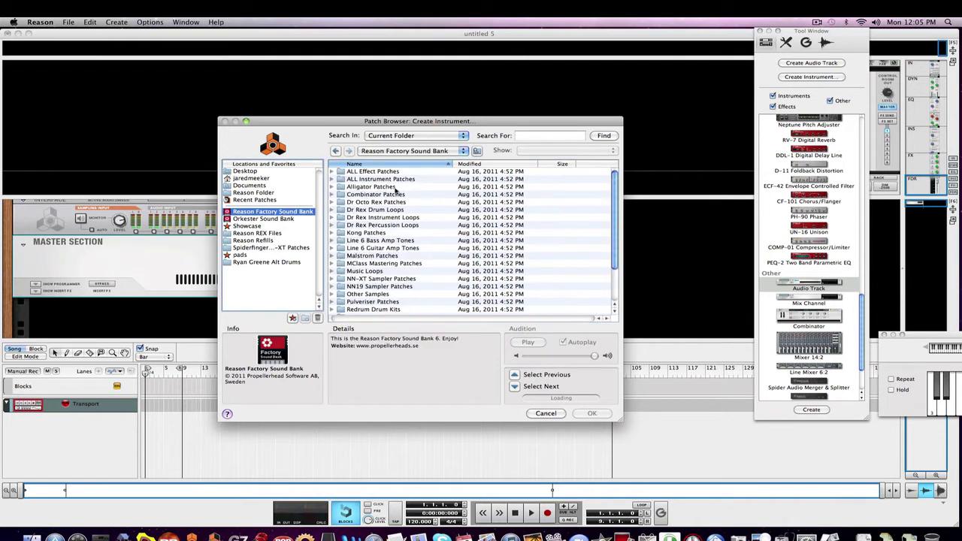
double_click(383, 180)
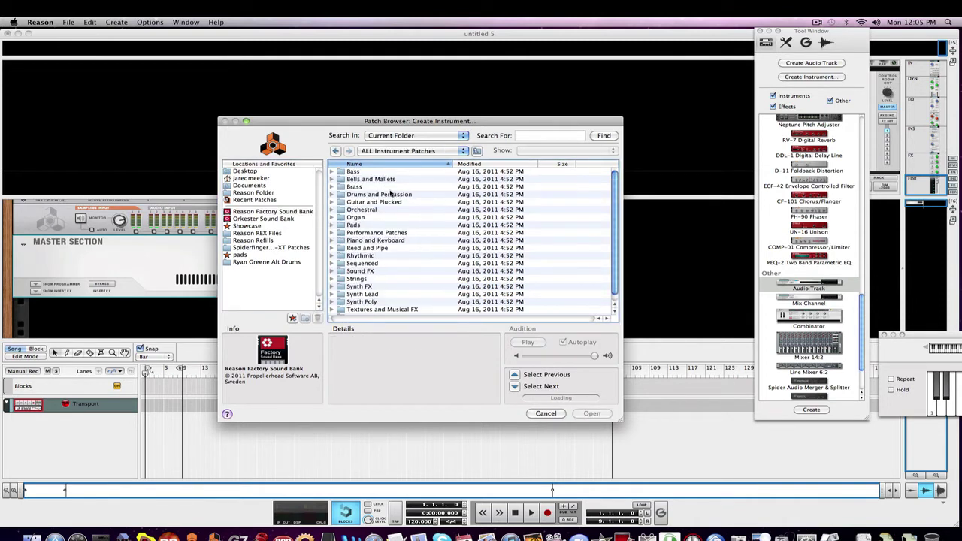
double_click(389, 189)
click(380, 211)
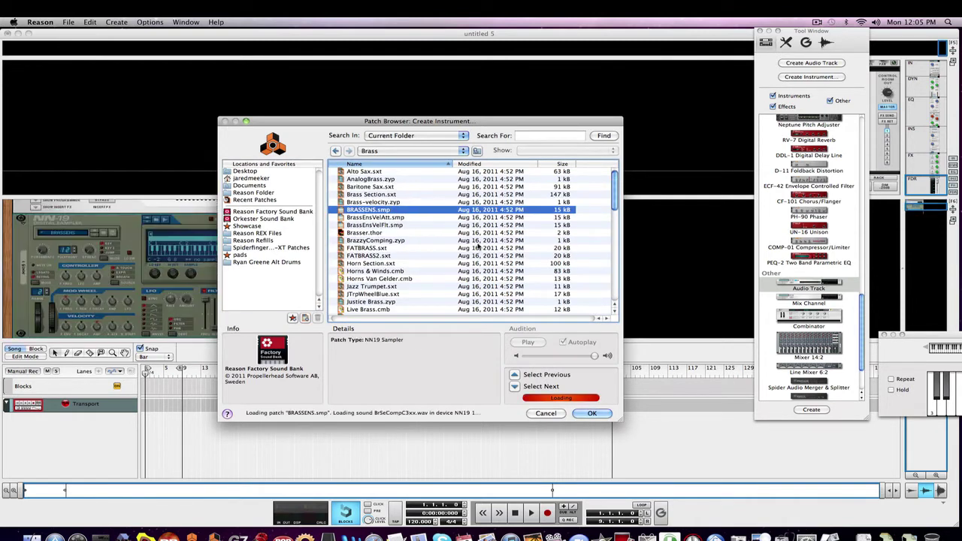
click(592, 414)
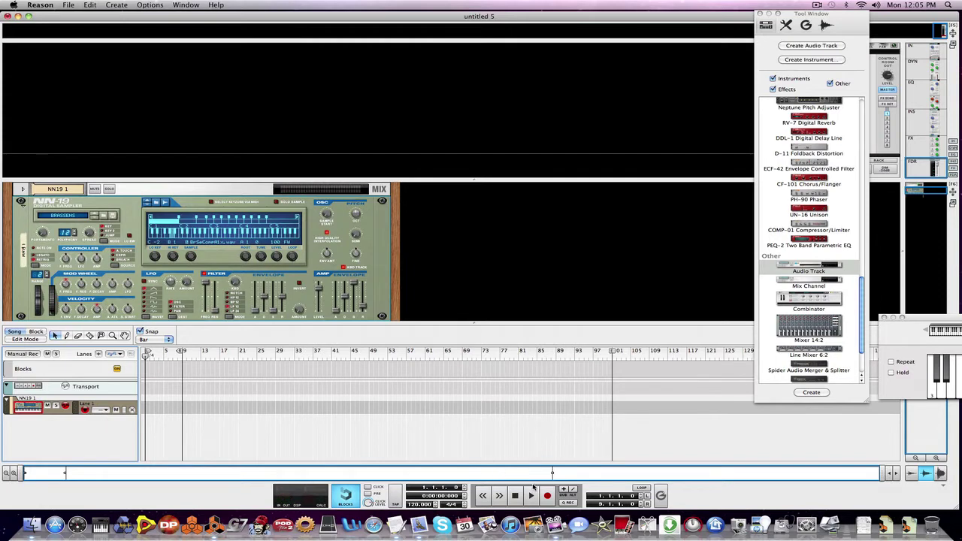
click(531, 494)
key(space)
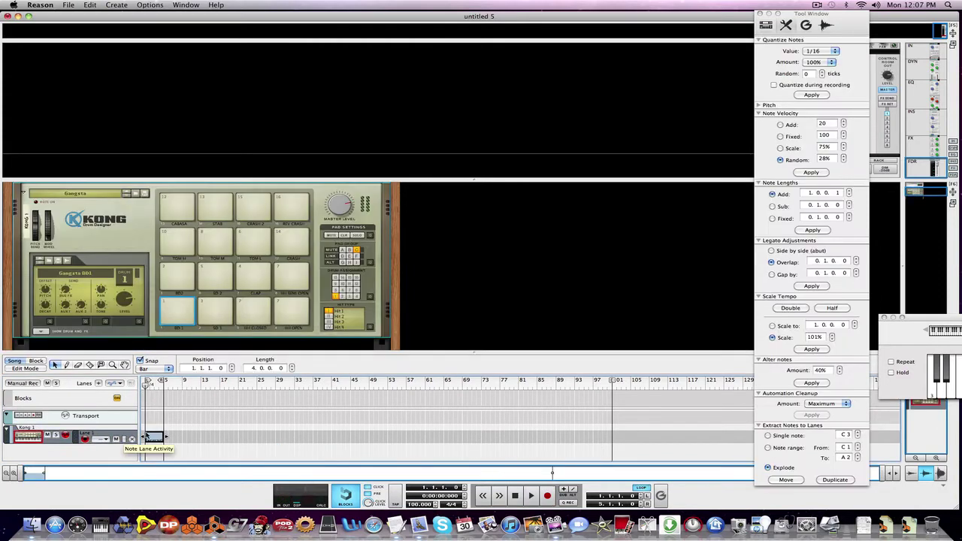
Add a Mix Channel device to the rack beneath the Kong Drum Designer and start playing the drum loop.
click(148, 436)
click(766, 25)
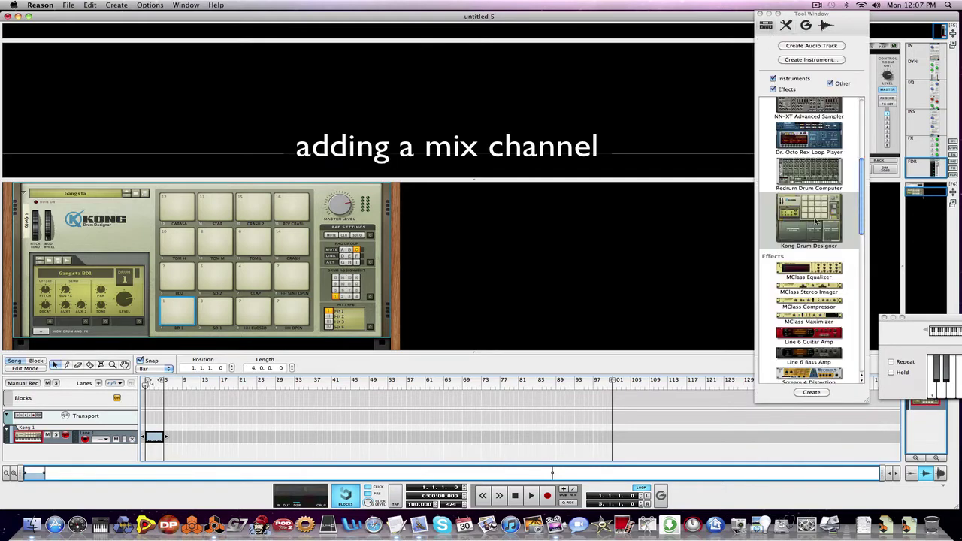
scroll(825, 325, down, 10)
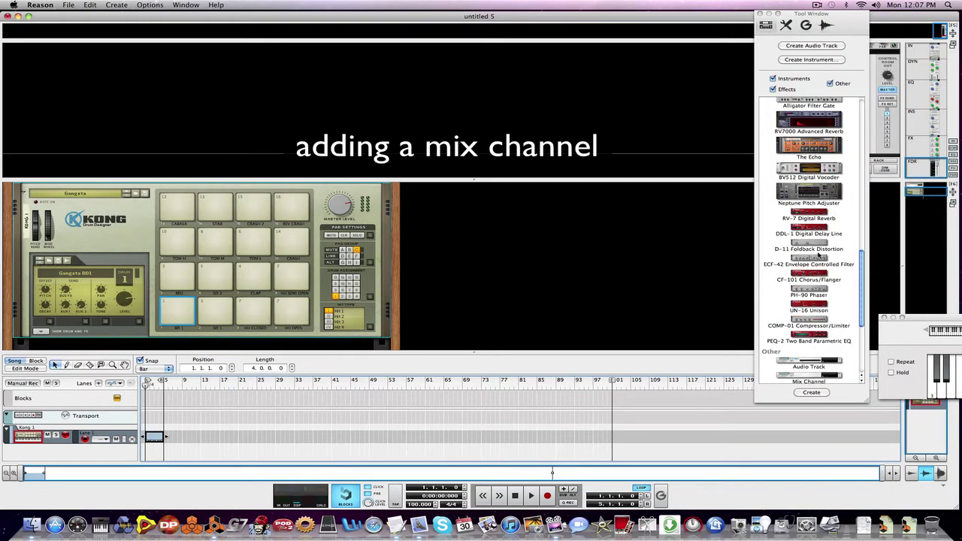
scroll(833, 312, down, 3)
drag(808, 272, 379, 323)
key(space)
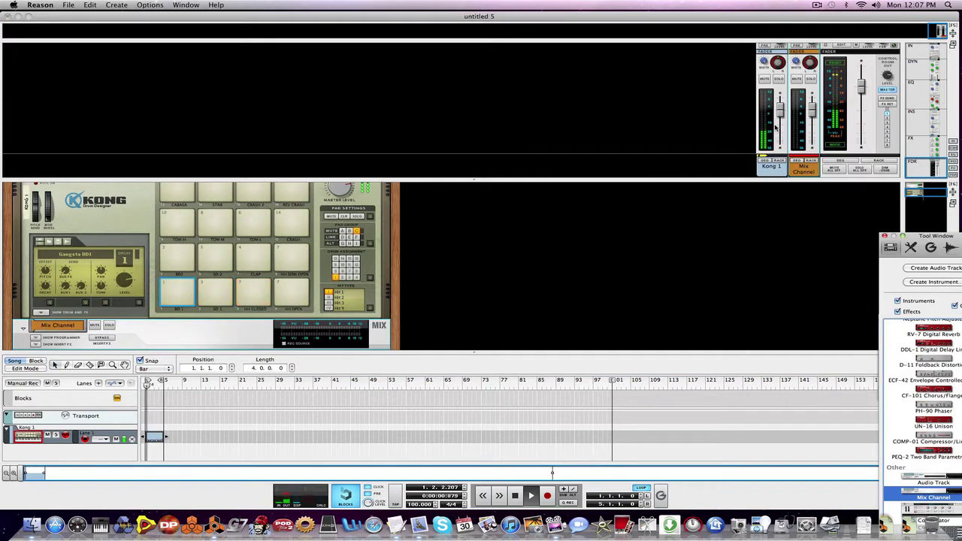
Set the drum output of Kong's SD 1 pad to Output 3-4 and fold the drum and FX section away.
scroll(47, 302, down, 2)
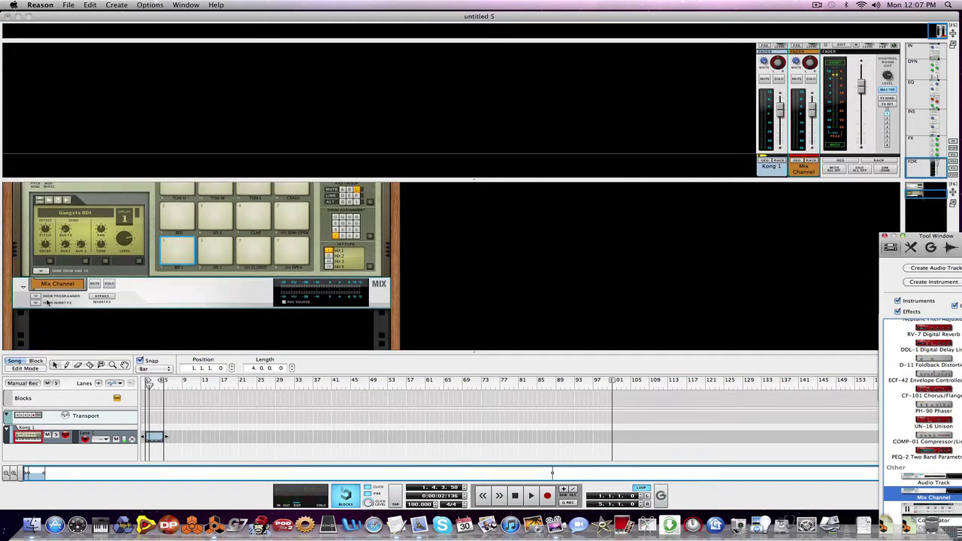
click(40, 271)
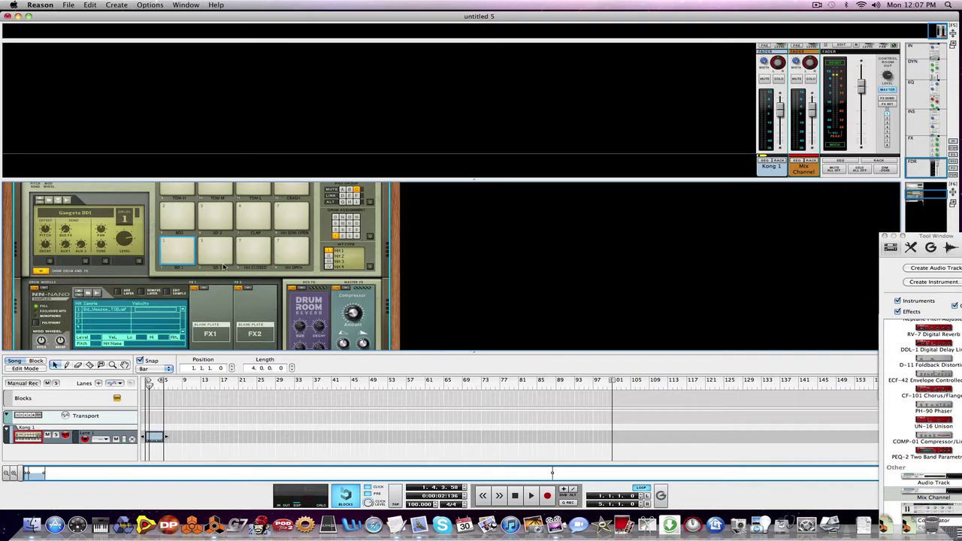
click(223, 267)
scroll(191, 302, down, 3)
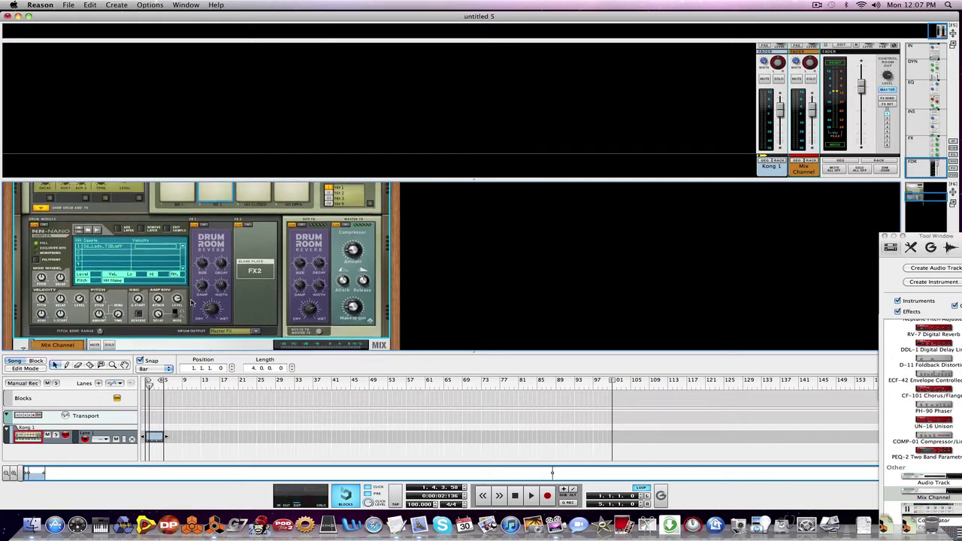
scroll(191, 303, down, 3)
click(257, 262)
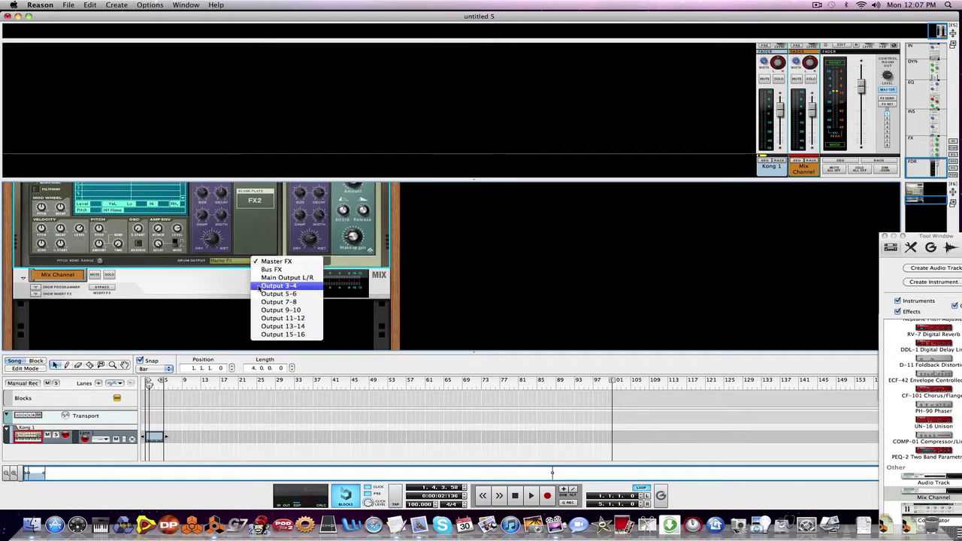
click(260, 286)
scroll(120, 272, up, 5)
click(39, 253)
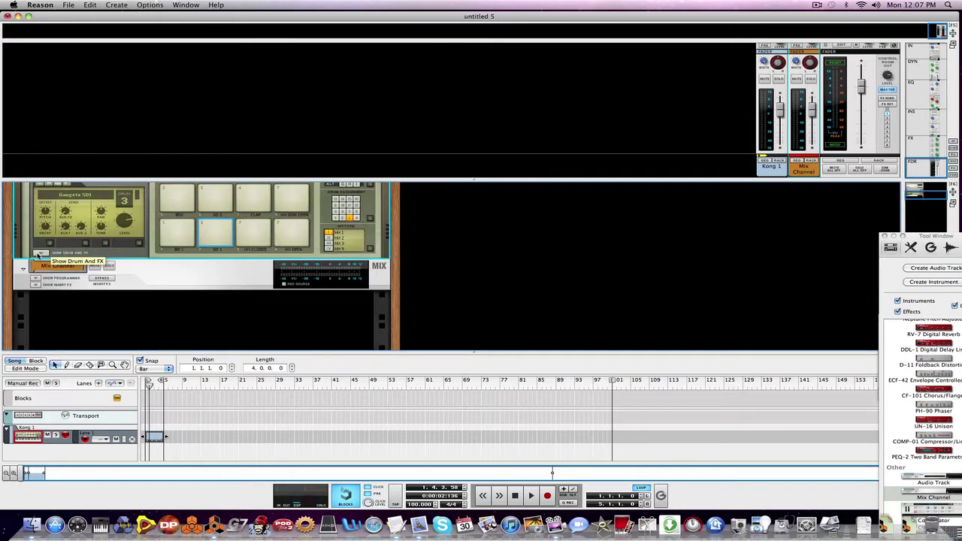
Cable Kong's audio output 3-4 to the Mix Channel's input on the rear of the rack, and play the loop to test it.
key(Tab)
scroll(249, 235, up, 2)
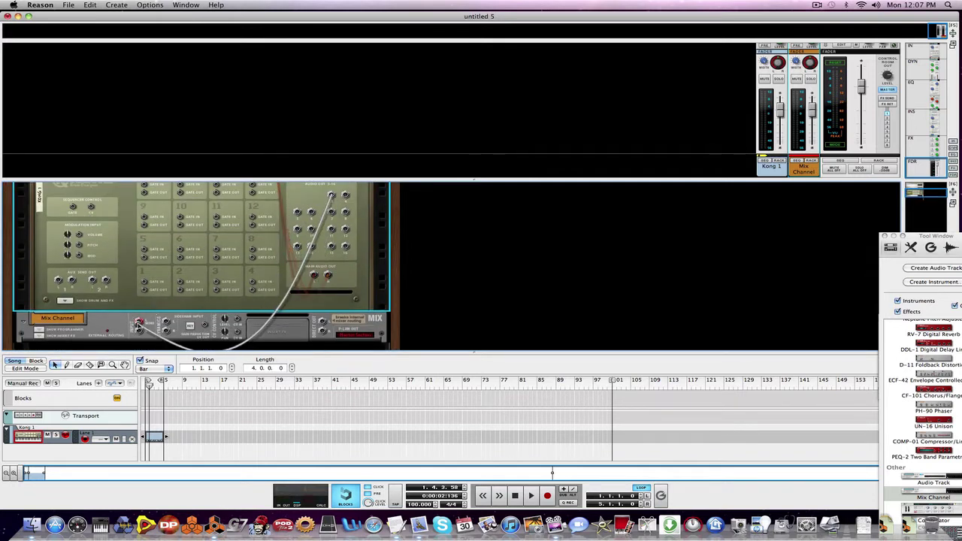
key(Tab)
key(space)
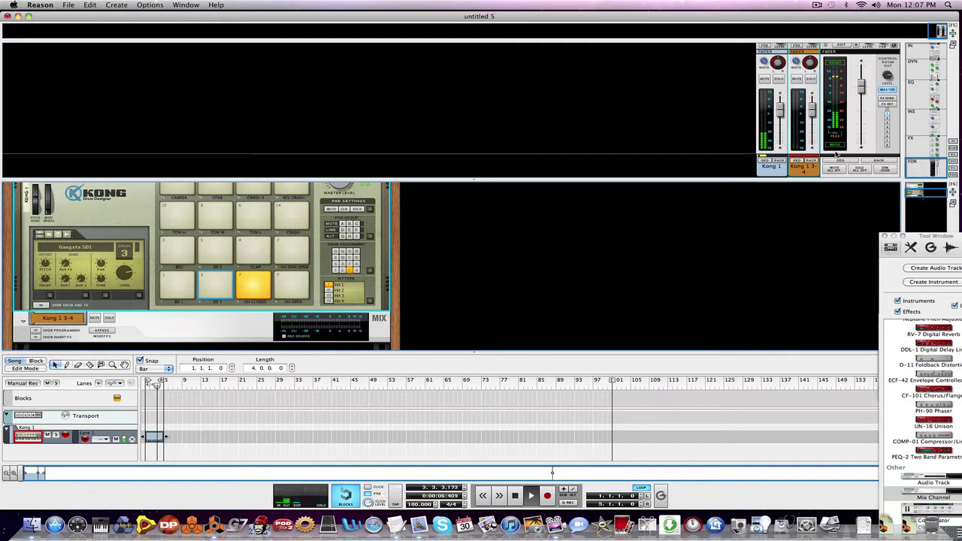
key(space)
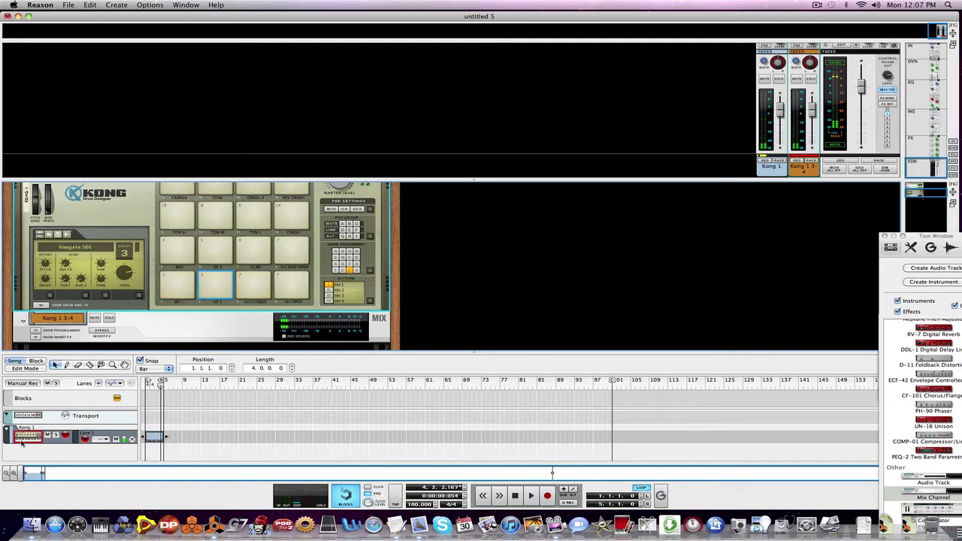
Reduce the height of the mixer area above the rack.
scroll(423, 223, up, 2)
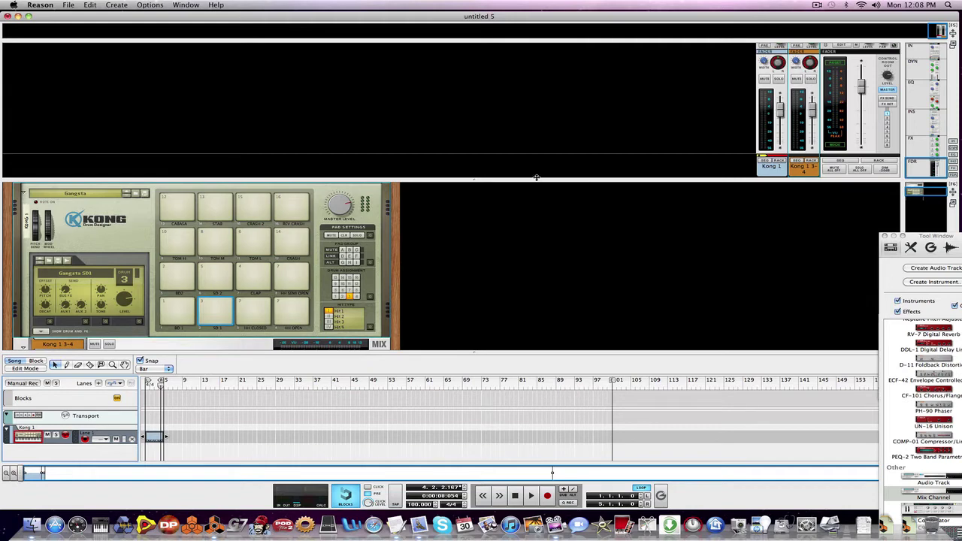
drag(537, 178, 536, 91)
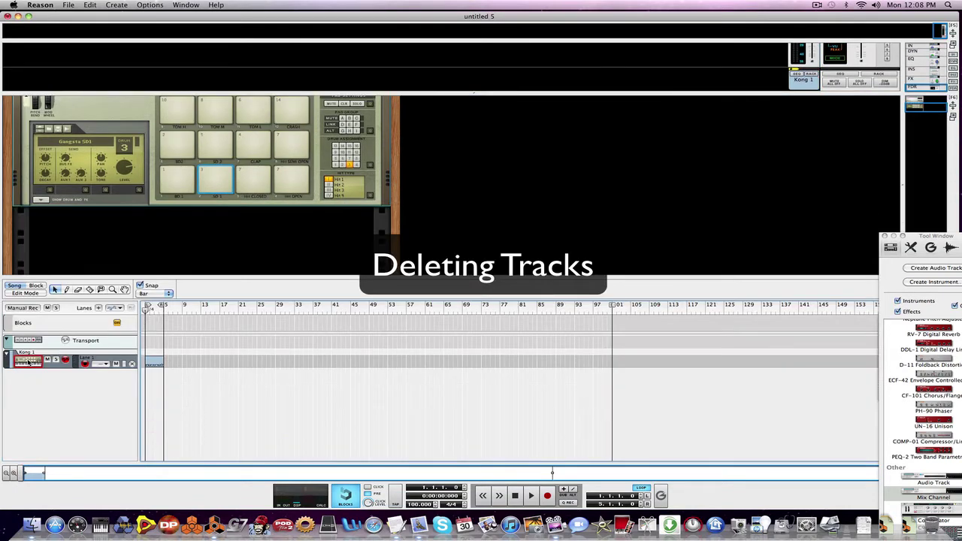
Delete the Kong 1 track with everything in its device group, and undo the deletion.
click(28, 362)
key(Delete)
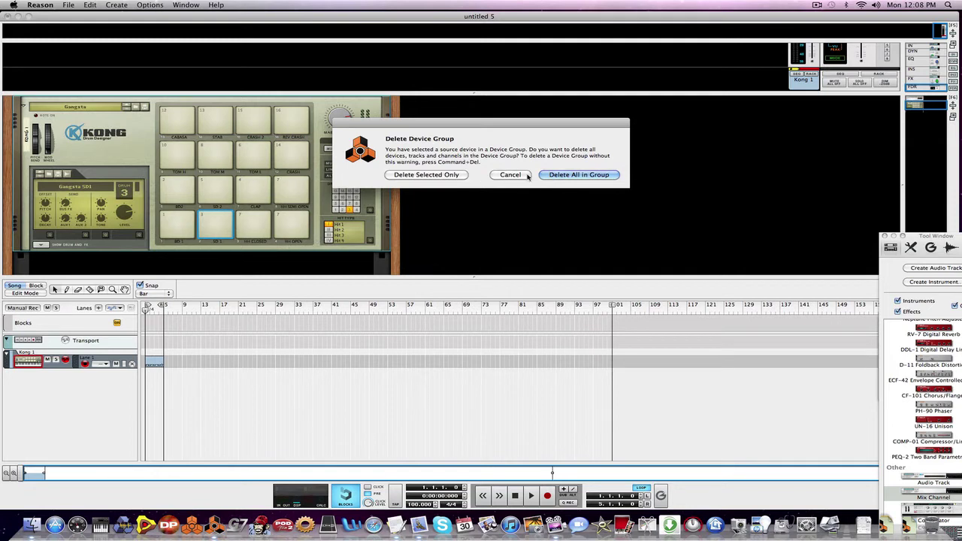
click(562, 175)
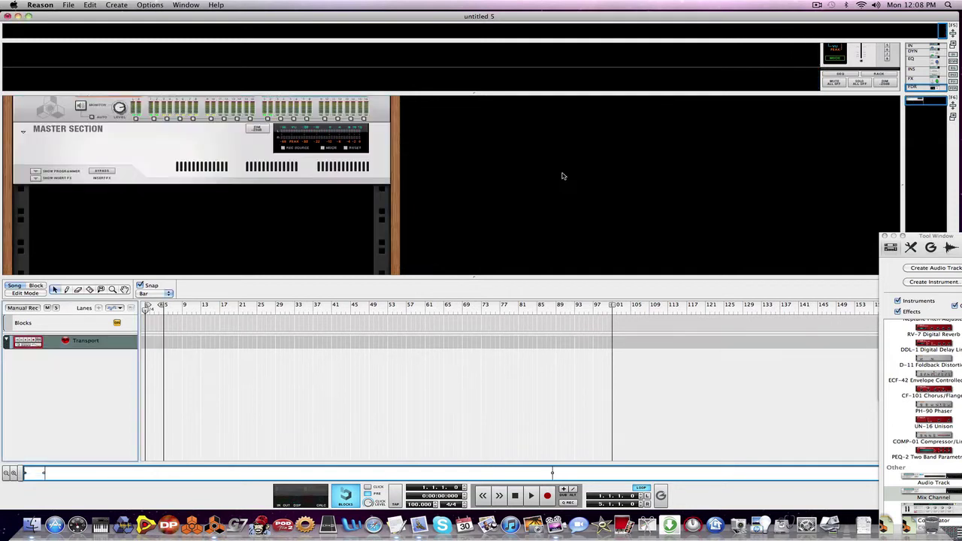
key(super+z)
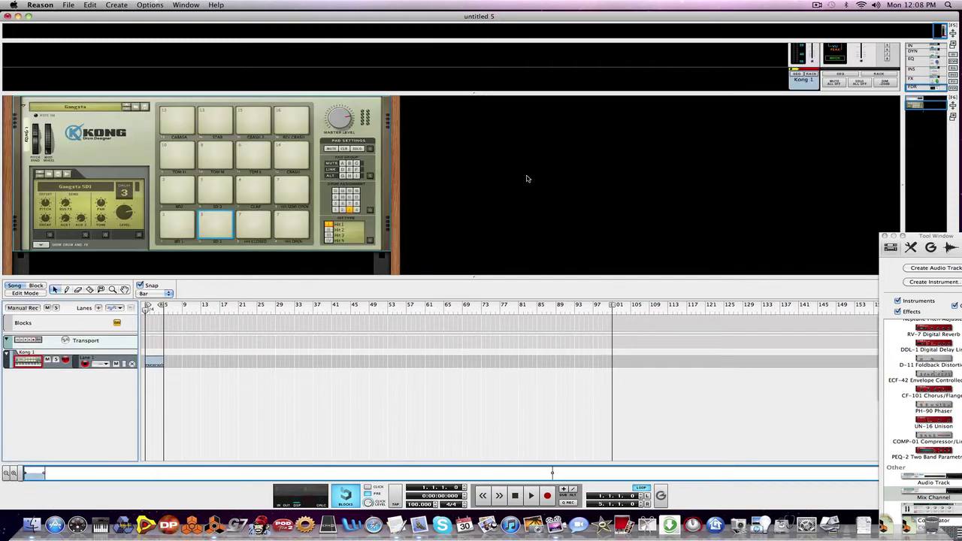
Delete only Kong 1's sequencer track while keeping its device in the rack, and undo the deletion; do this twice.
right_click(36, 366)
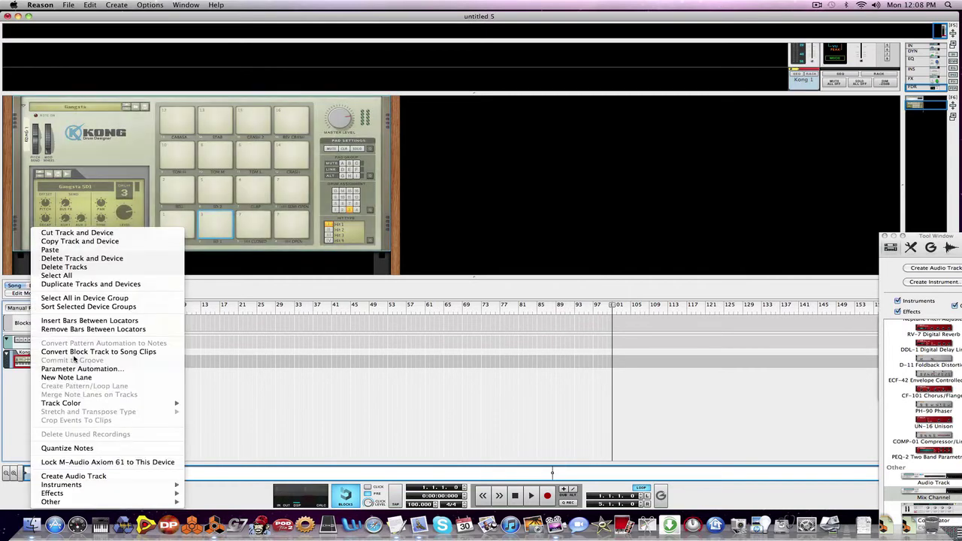
click(99, 271)
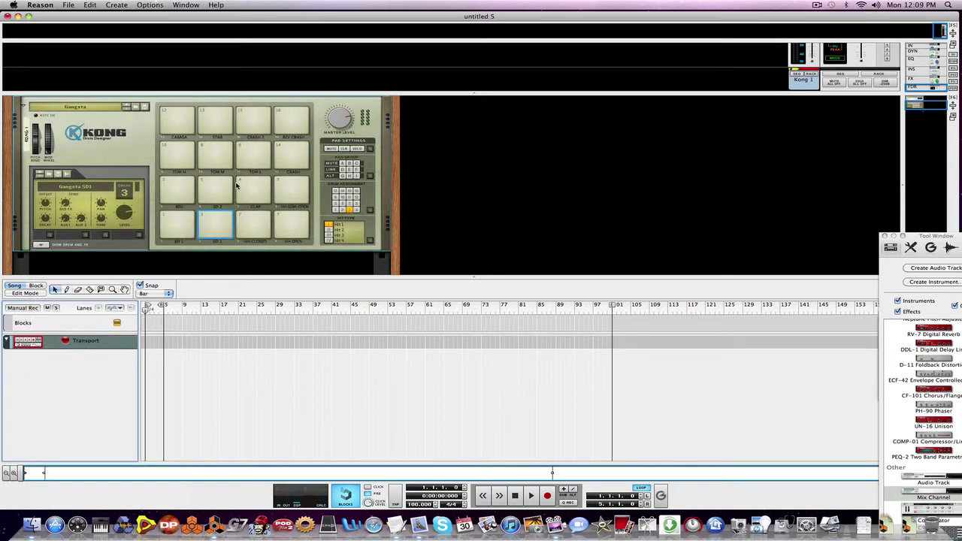
key(super+z)
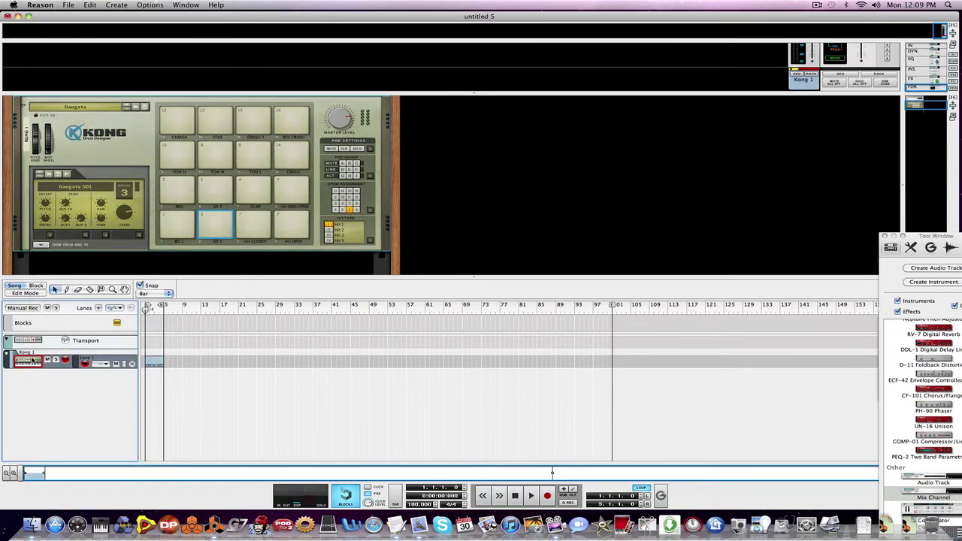
click(90, 4)
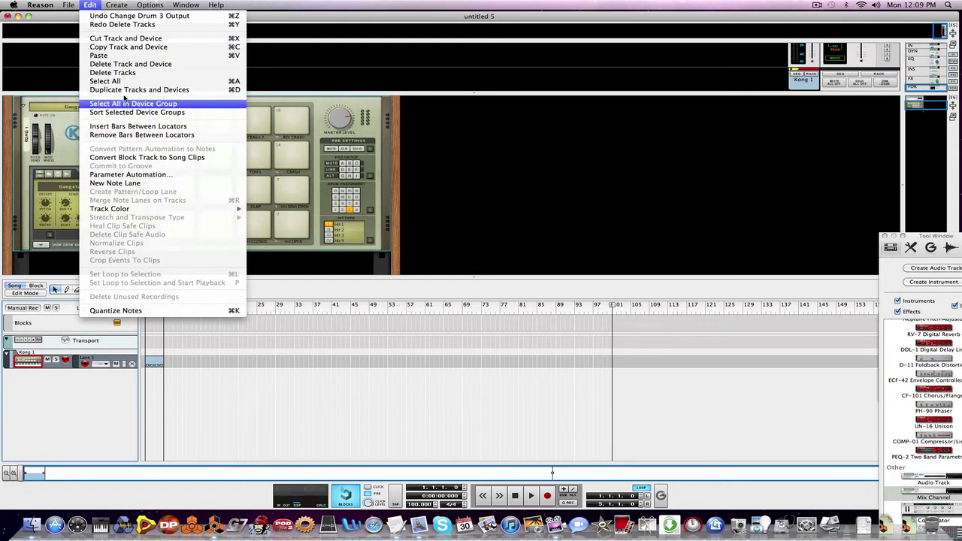
click(118, 75)
key(super+z)
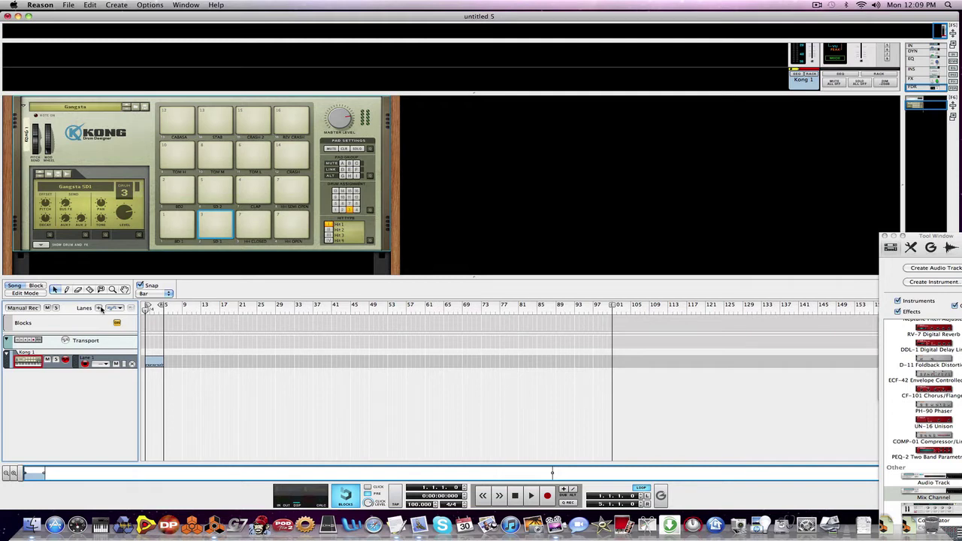
Add a new note lane to the Kong 1 track and delete it again.
click(98, 309)
click(133, 364)
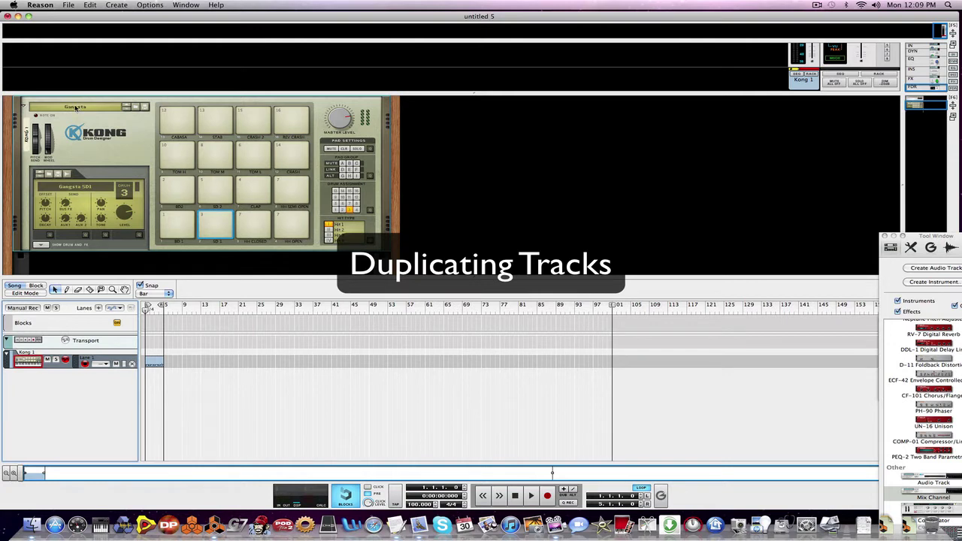
Duplicate the Kong 1 track together with its device, and select the duplicated track.
click(88, 5)
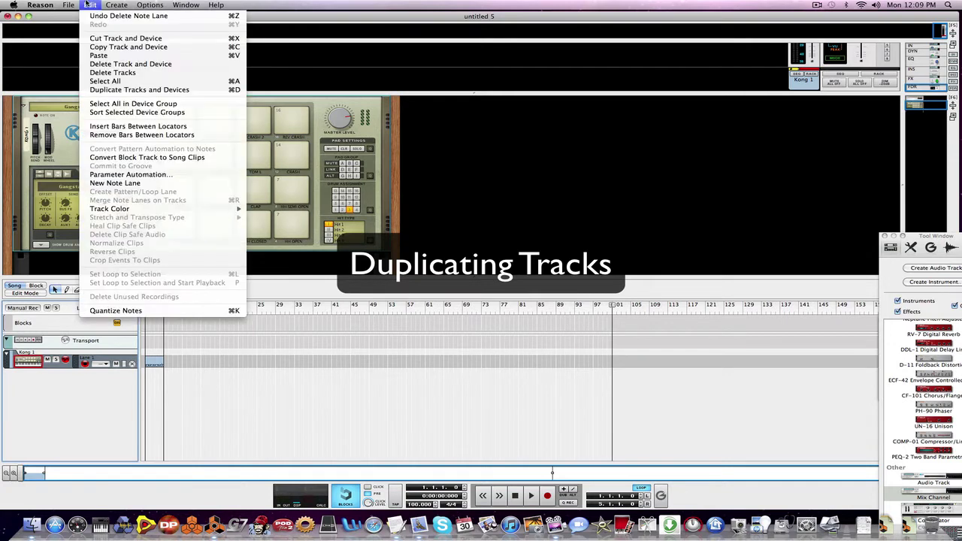
click(111, 91)
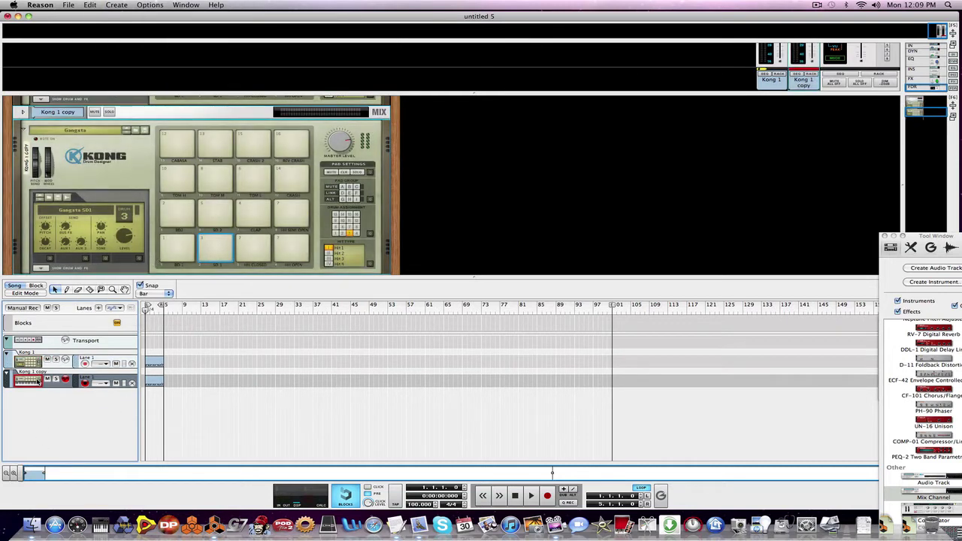
click(36, 387)
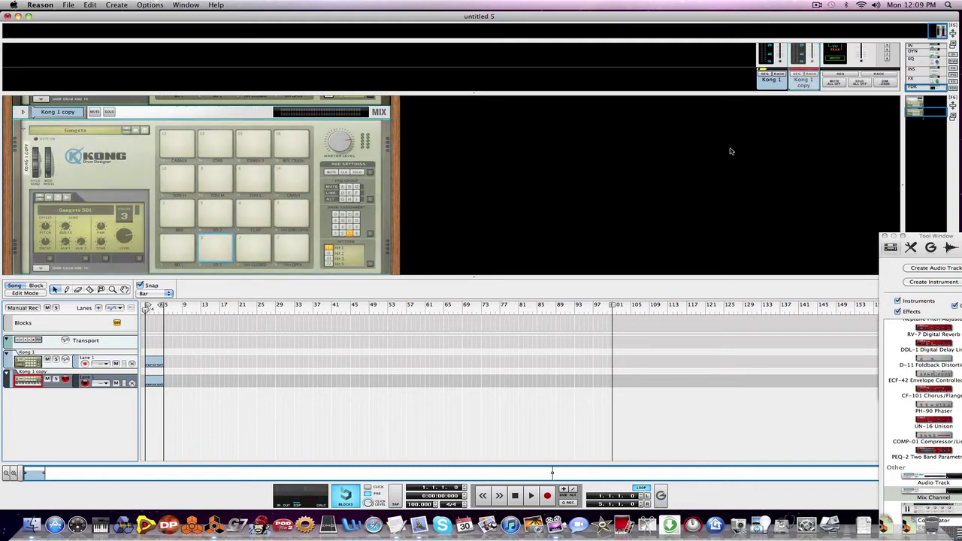
In an enlarged mixer, enable Kong 1's low pass filter at about 3.54 kHz and Kong 1 copy's high pass filter at about 187 Hz.
drag(687, 96, 687, 275)
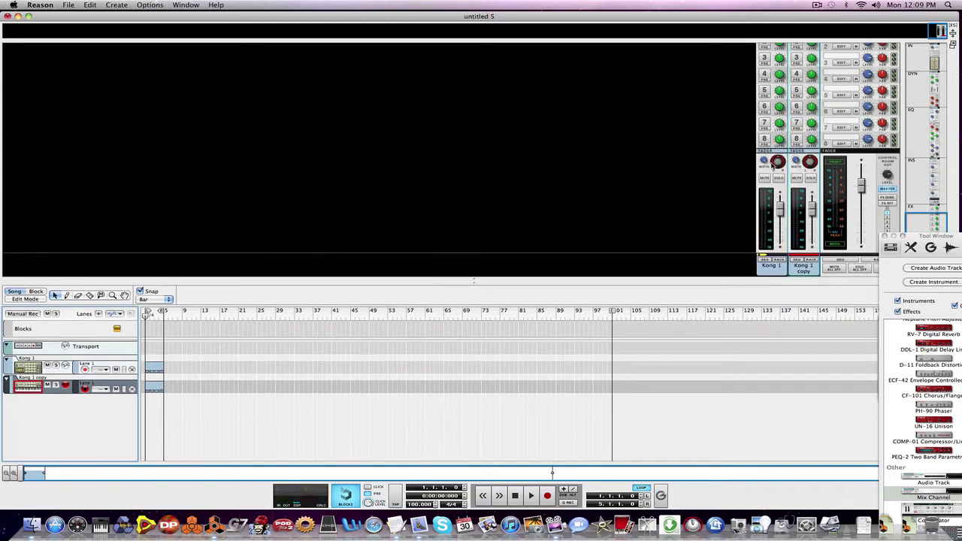
scroll(739, 194, up, 3)
scroll(739, 195, up, 6)
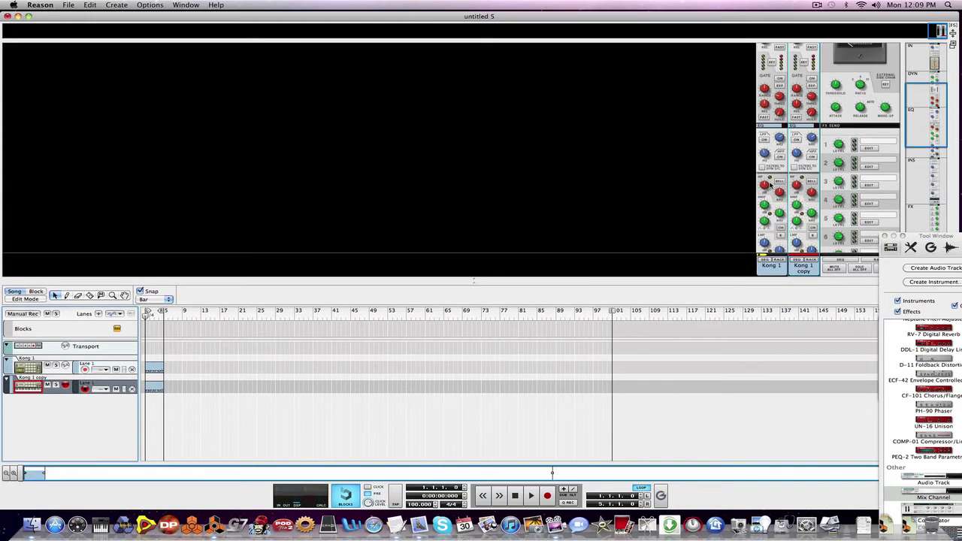
scroll(771, 187, down, 5)
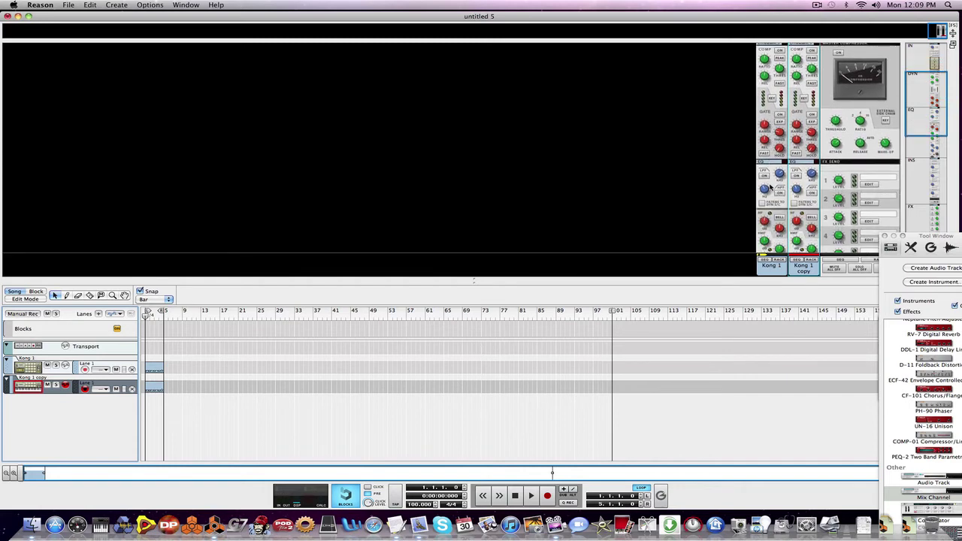
mouse_move(781, 175)
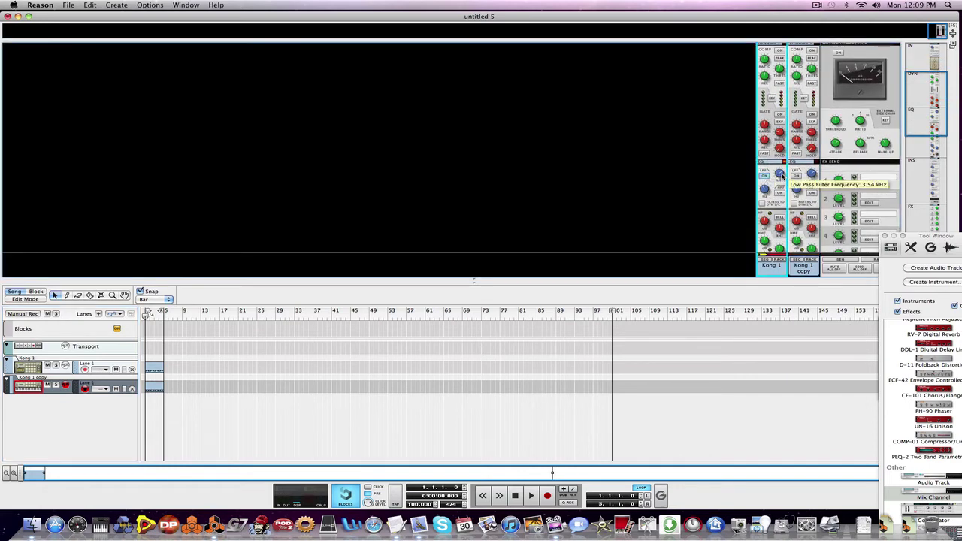
click(797, 188)
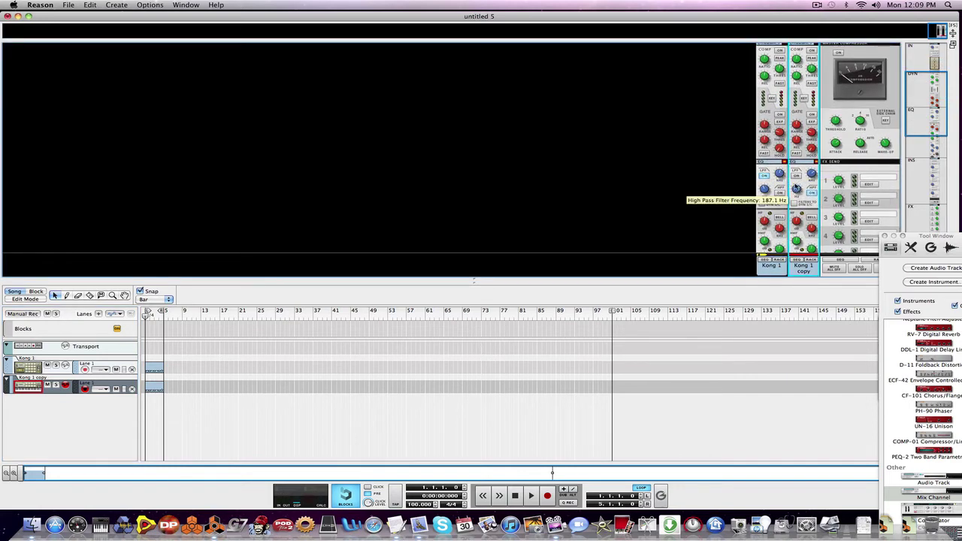
Solo the Kong 1 channel and play the loop to hear its low pass filter with the mixer area enlarged.
scroll(786, 164, down, 10)
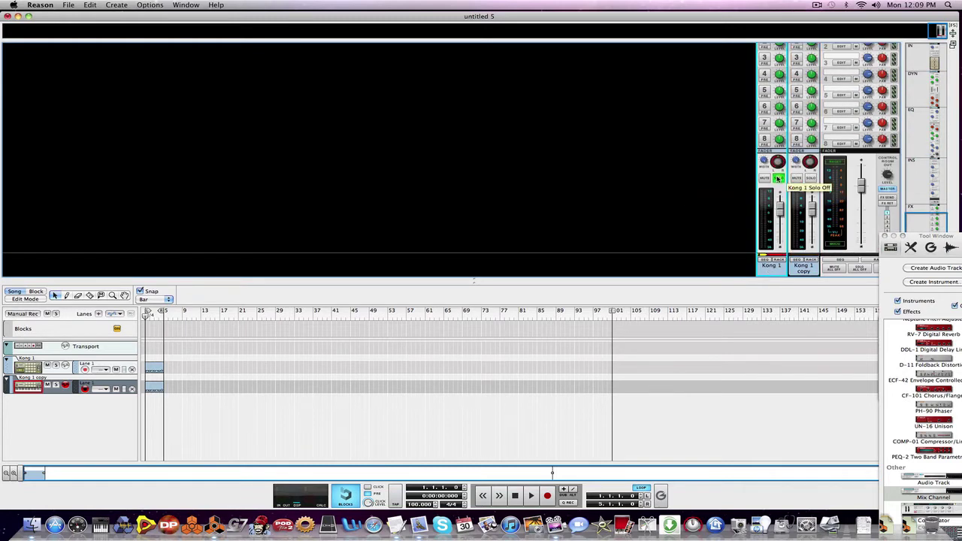
key(space)
key(F7)
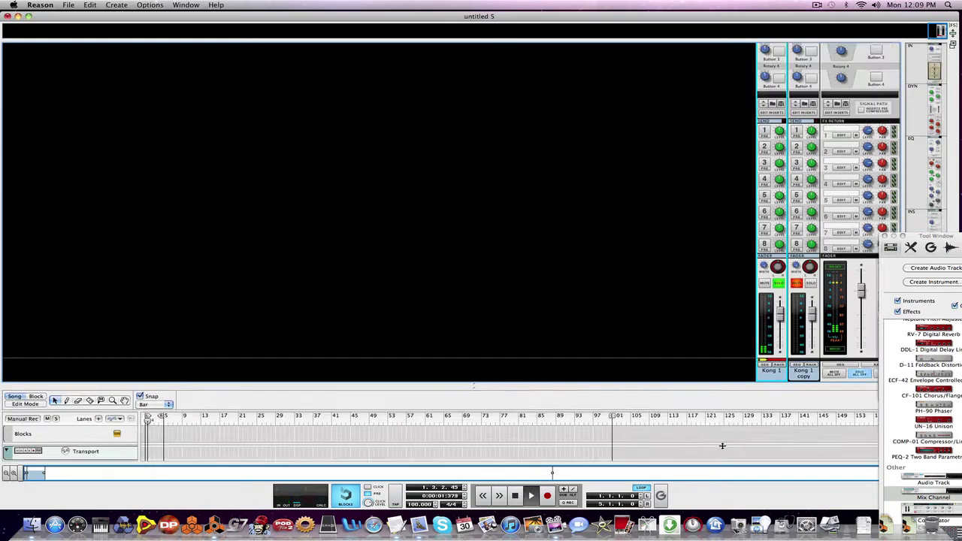
scroll(792, 226, up, 10)
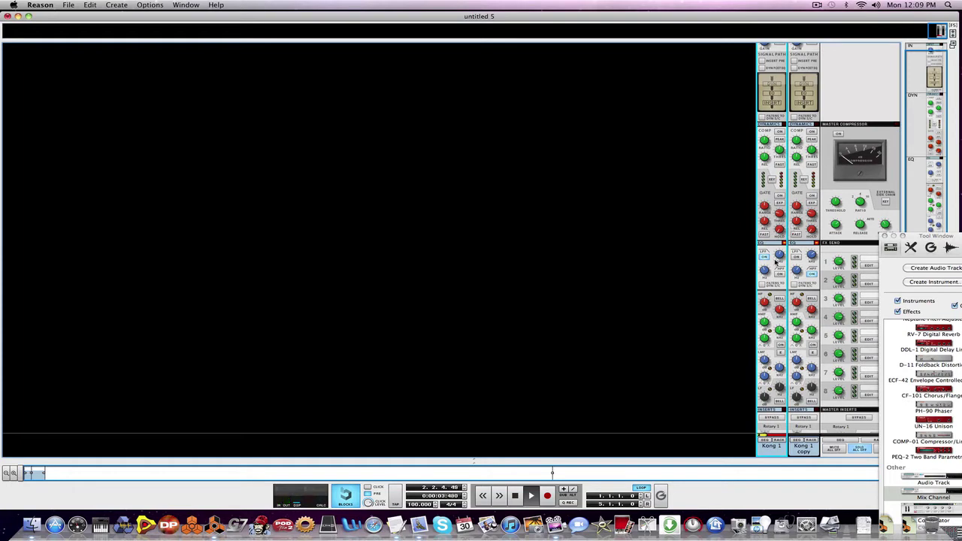
scroll(778, 263, down, 10)
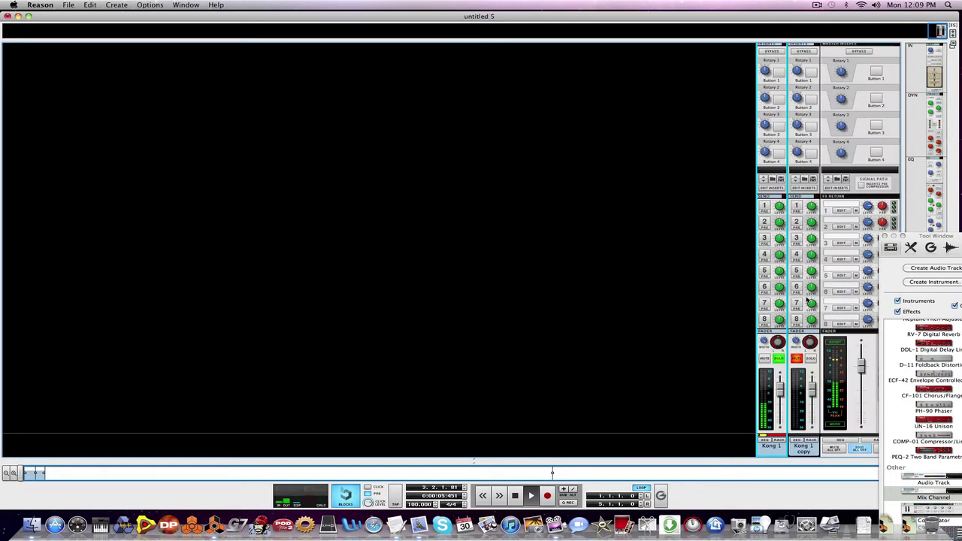
Solo the Kong 1 copy channel, lower its fader to about -6 dB, and balance it with Kong 1 soloed as well.
click(779, 359)
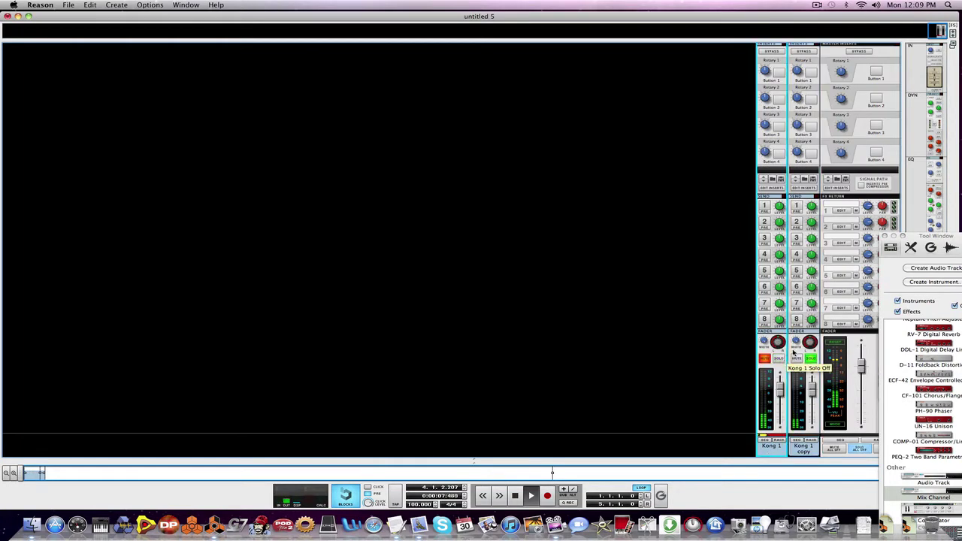
drag(812, 388, 812, 400)
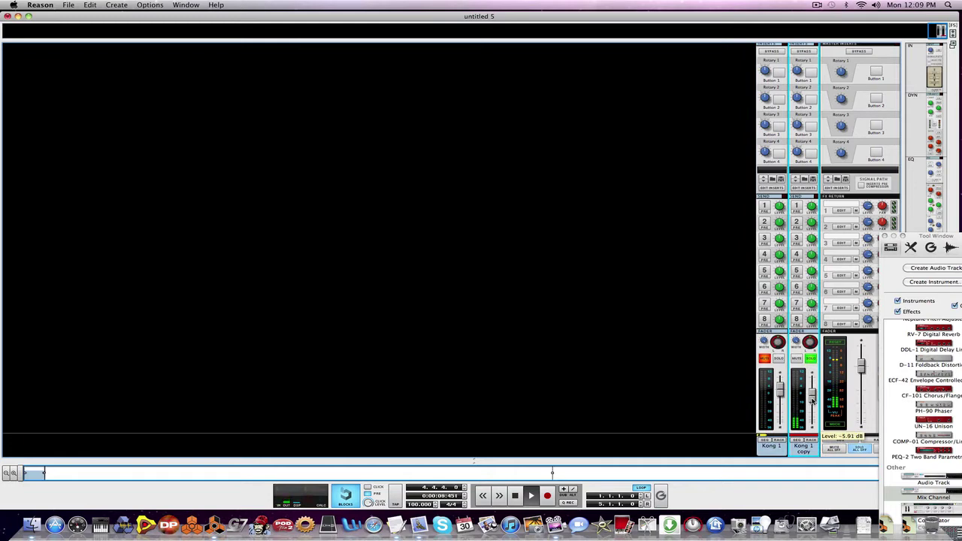
click(780, 359)
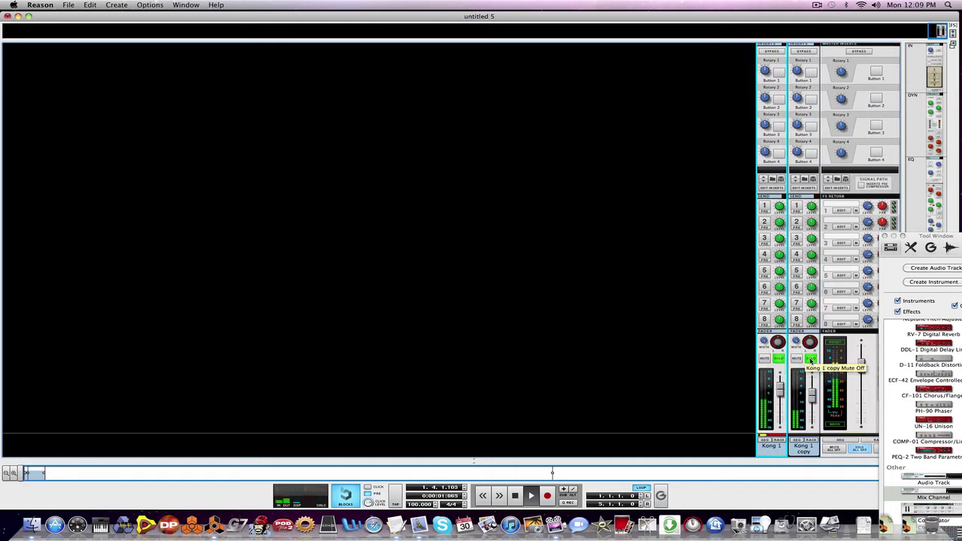
mouse_move(813, 396)
mouse_down()
mouse_move(813, 383)
mouse_move(812, 414)
mouse_move(812, 395)
mouse_up()
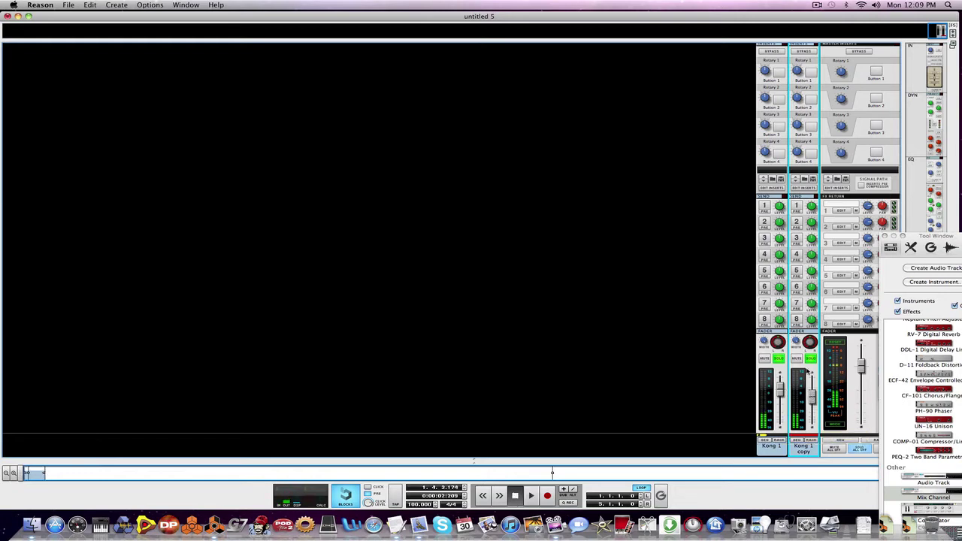
Turn solo off on both the Kong 1 copy and Kong 1 channels.
click(810, 358)
click(779, 358)
scroll(779, 359, up, 2)
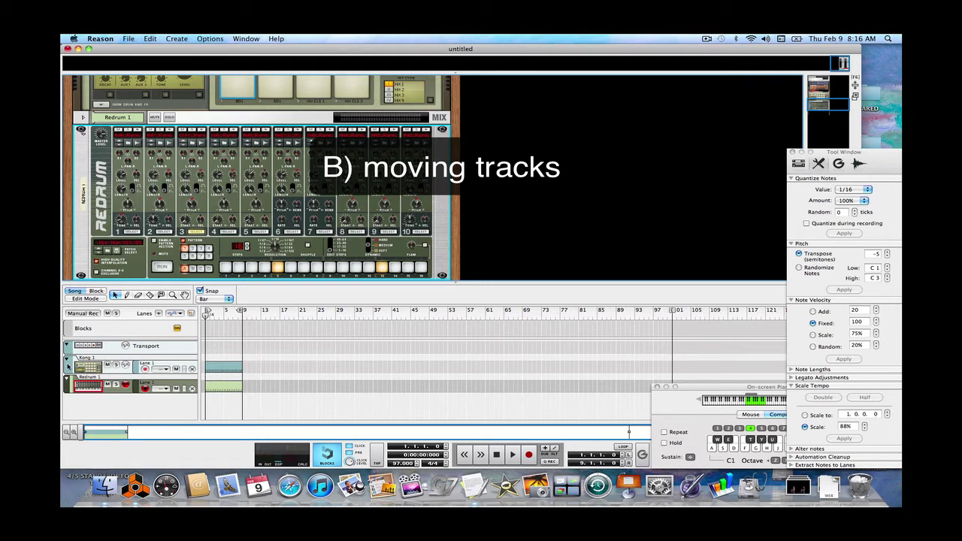
Reorder the sequencer tracks so that Redrum 1 sits above Kong 1.
mouse_move(69, 367)
mouse_down()
mouse_move(70, 387)
mouse_move(67, 361)
mouse_up()
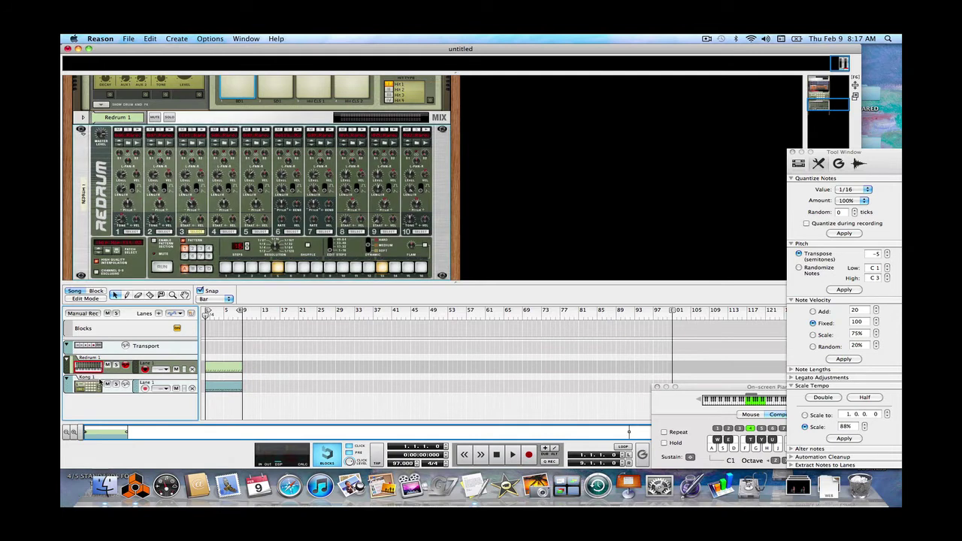
Copy the Redrum 1 clip at bar 1 and paste it twice in succession, starting at bar 9.
mouse_move(224, 370)
mouse_down()
mouse_move(261, 369)
mouse_move(259, 388)
mouse_move(231, 374)
mouse_move(230, 388)
mouse_move(253, 369)
mouse_move(221, 370)
mouse_up()
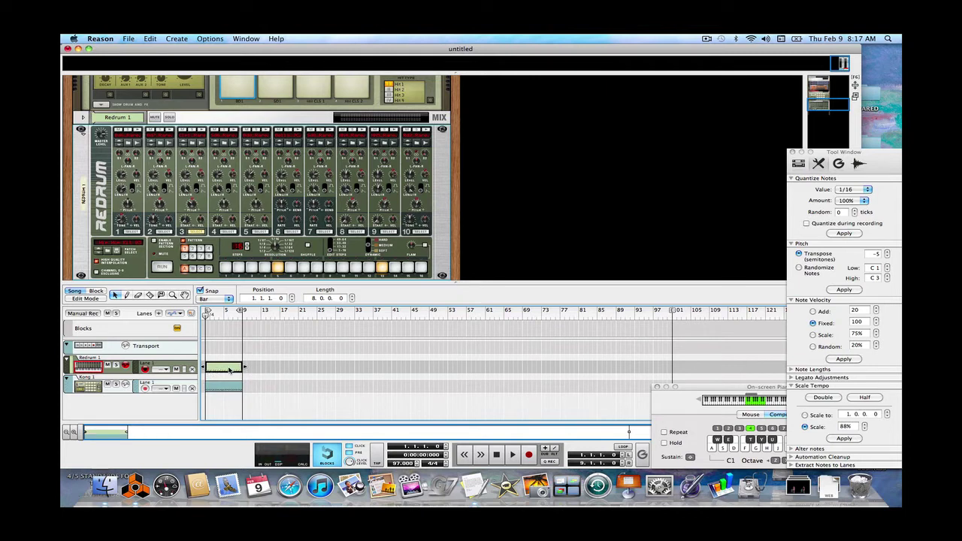
click(150, 38)
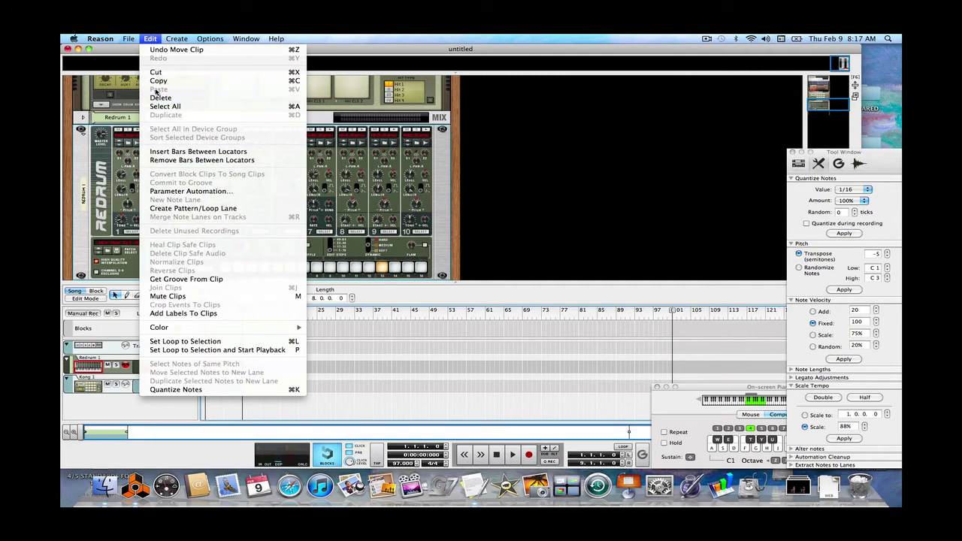
click(158, 80)
click(154, 41)
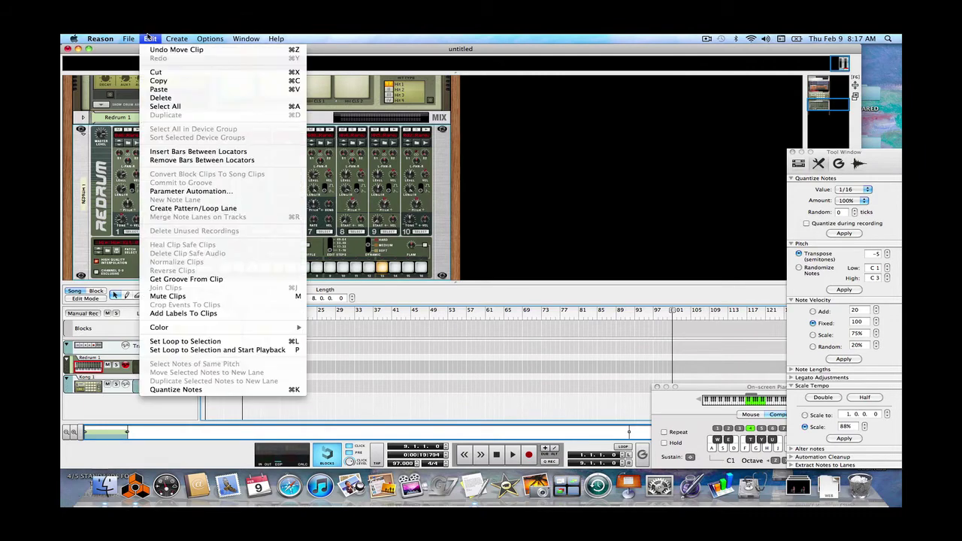
click(154, 90)
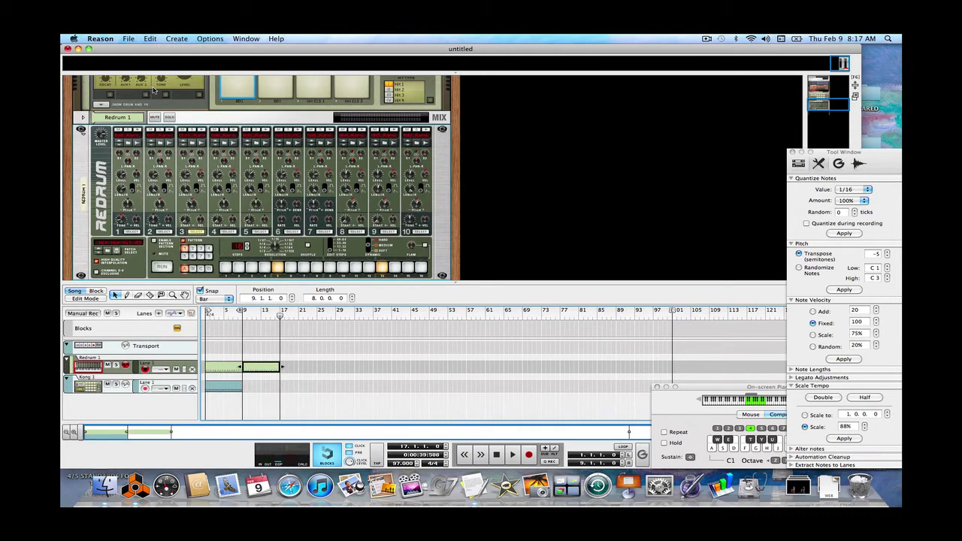
click(150, 38)
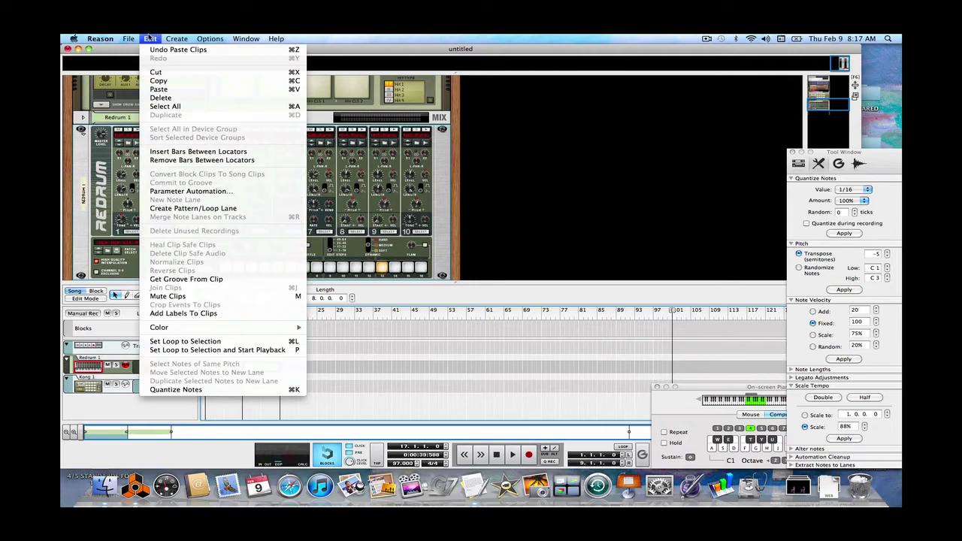
click(153, 90)
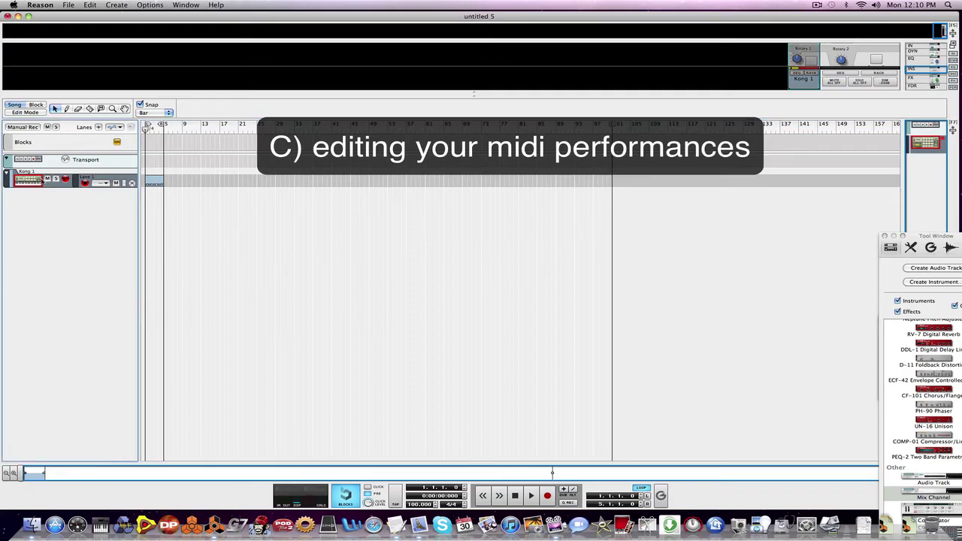
Open the Kong 1 clip in Edit Mode with its drum notes enlarged along the timeline.
double_click(159, 181)
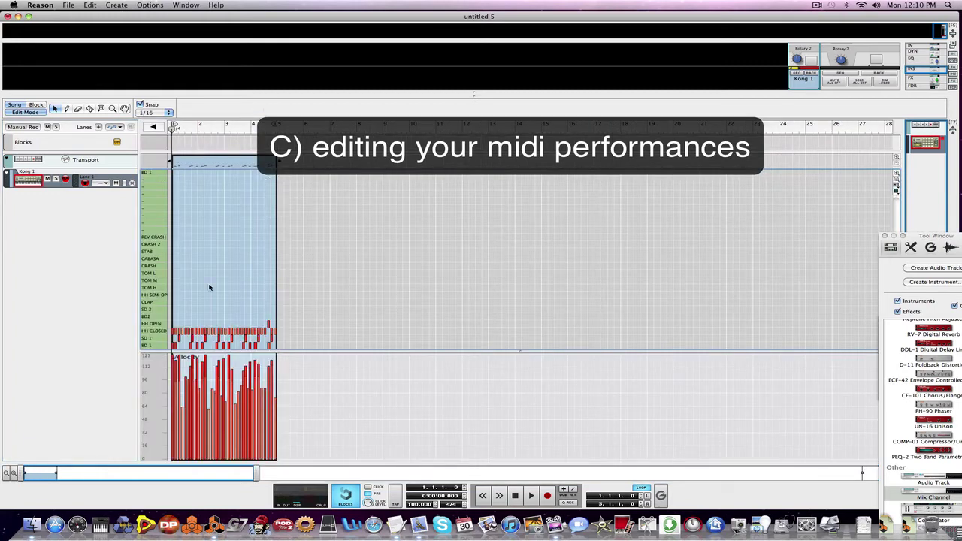
click(14, 473)
click(13, 473)
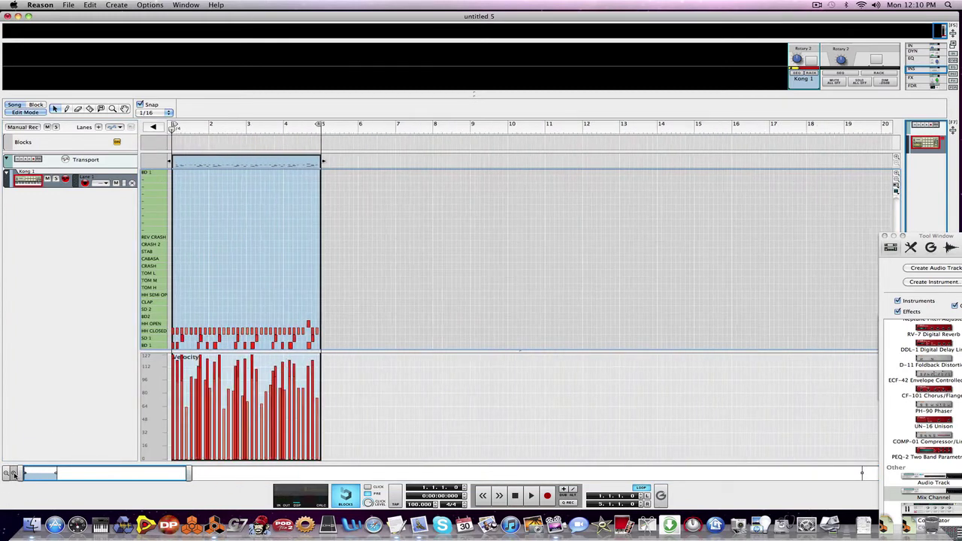
Play the loop up to bar 2 and move the closed hi-hat note there to position 1.4.4.0.
key(space)
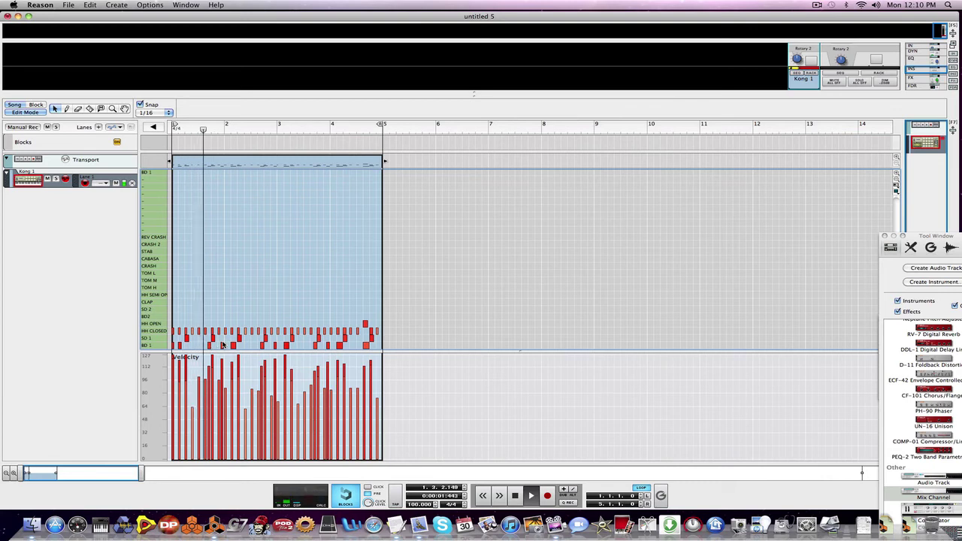
key(space)
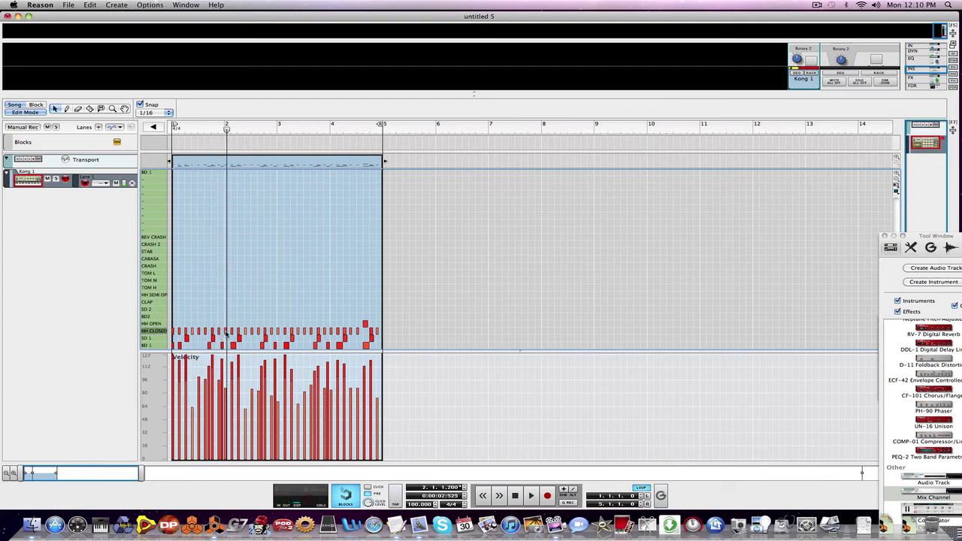
drag(226, 332, 224, 331)
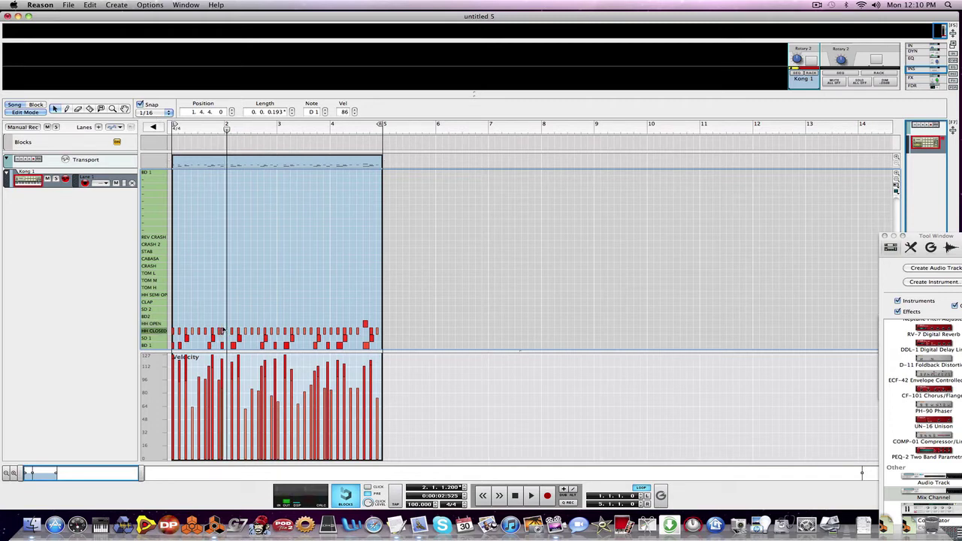
Try moving the hi-hat note at 1.4.4.0 to the HH OPEN lane with snap off, play the loop, and undo the move.
drag(223, 331, 223, 324)
drag(222, 326, 224, 327)
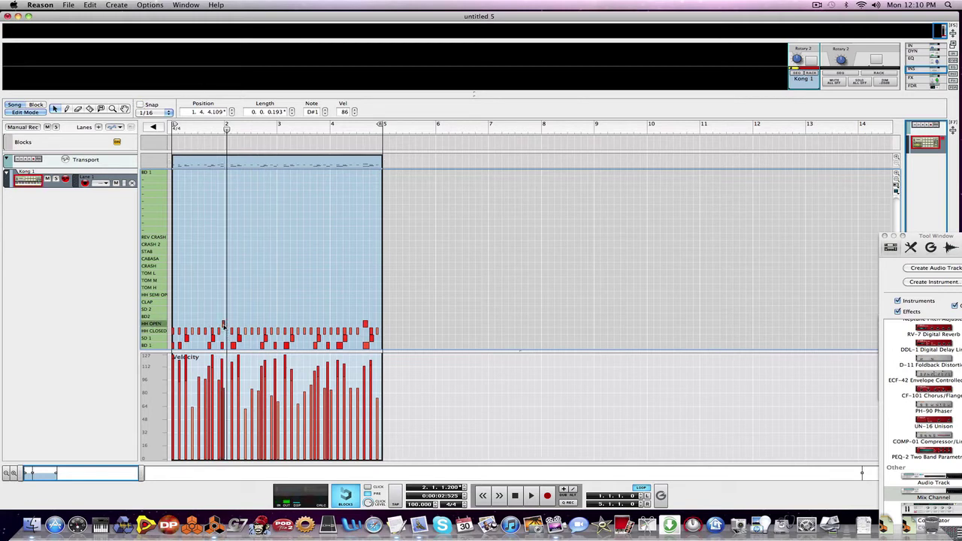
key(space)
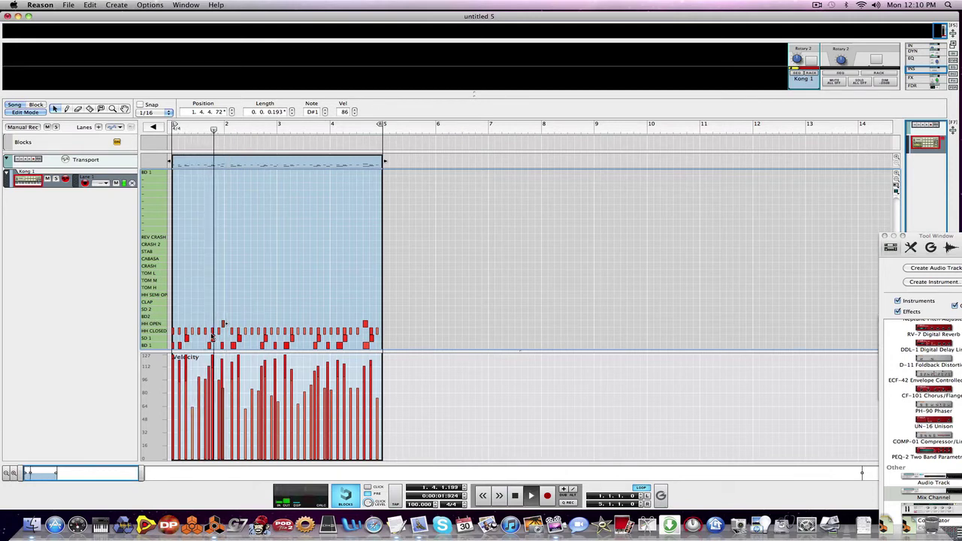
key(space)
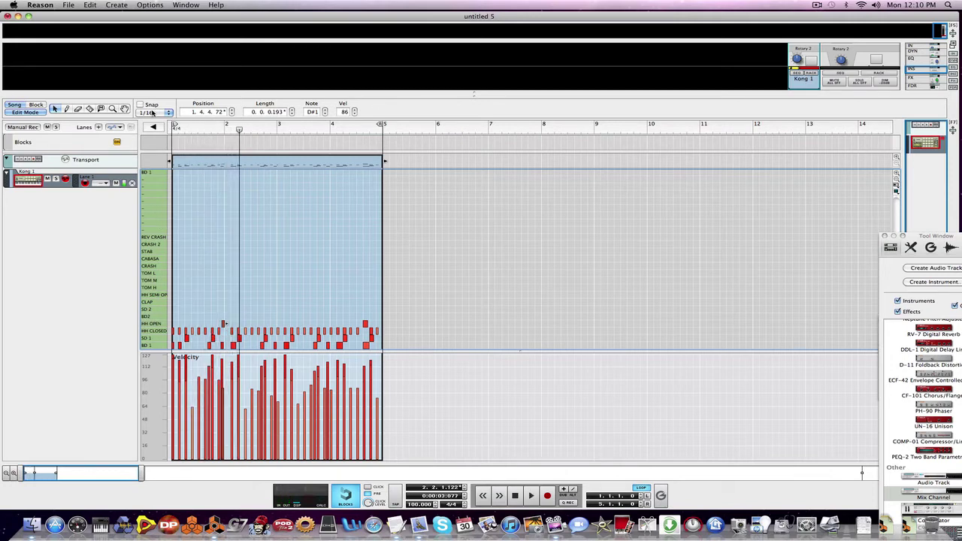
key(super+k)
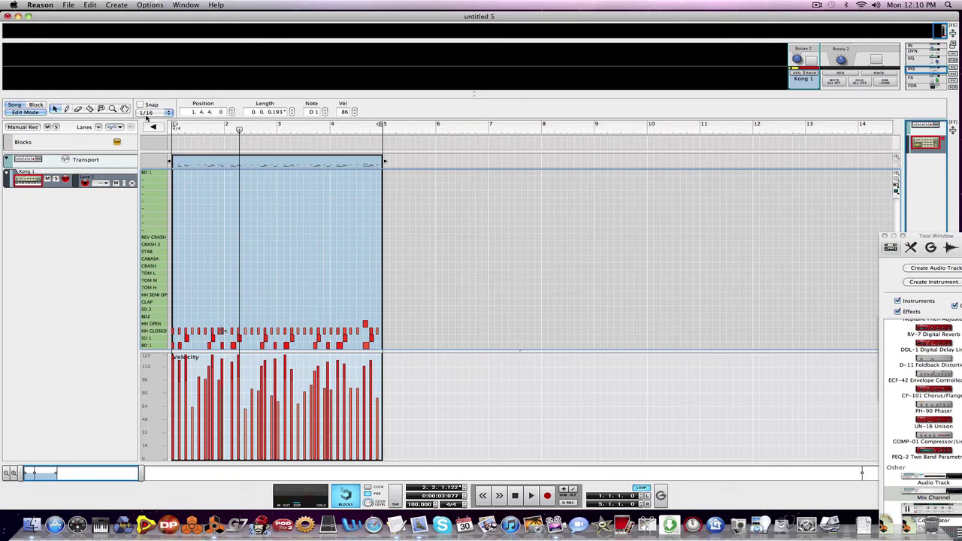
Turn snap back on, move the hi-hat note at 1.4.4.0 to the HH OPEN lane, and play the loop from bar 1.
key(super+k)
drag(223, 338, 223, 329)
key(KP_0)
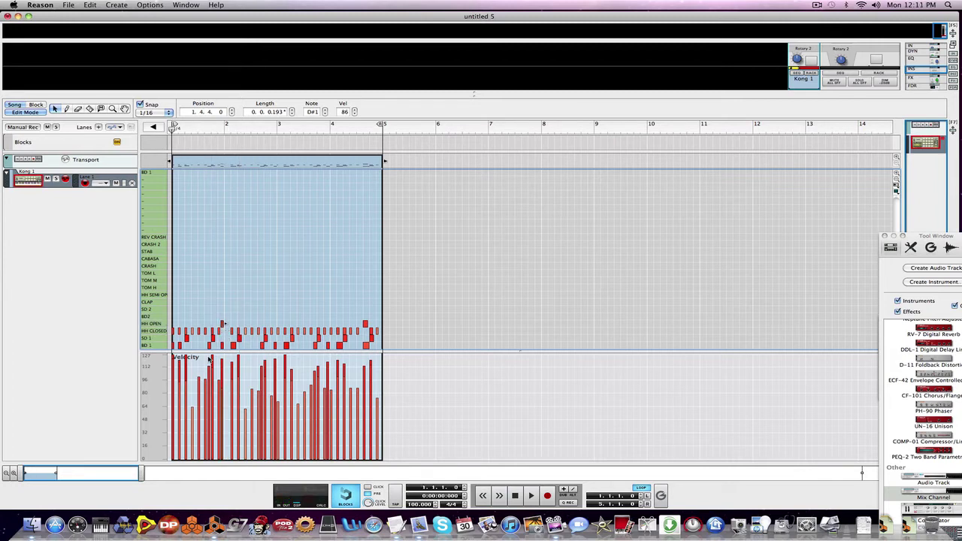
key(space)
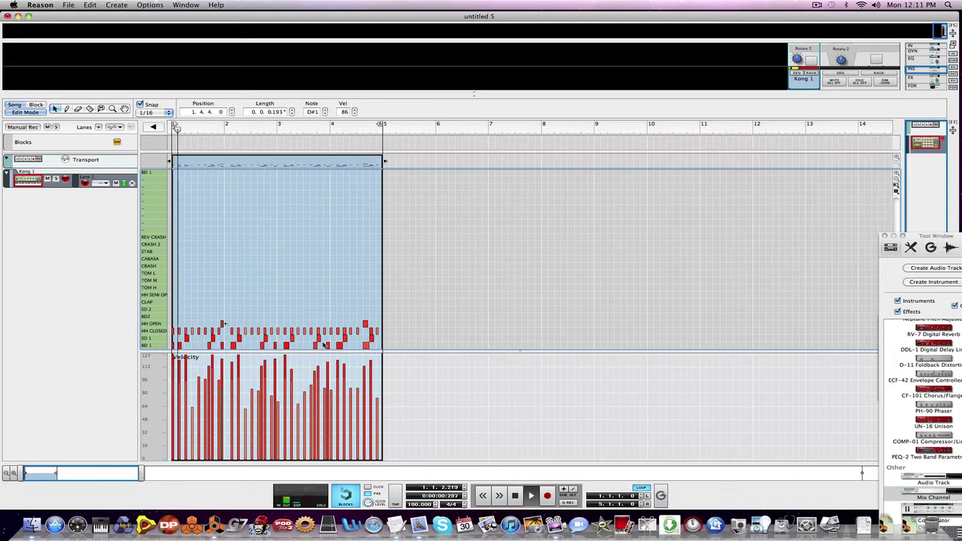
Move the last closed hi-hat notes of bars 2 and 3 to the HH OPEN lane, keeping them on the grid.
drag(278, 334, 275, 325)
click(304, 312)
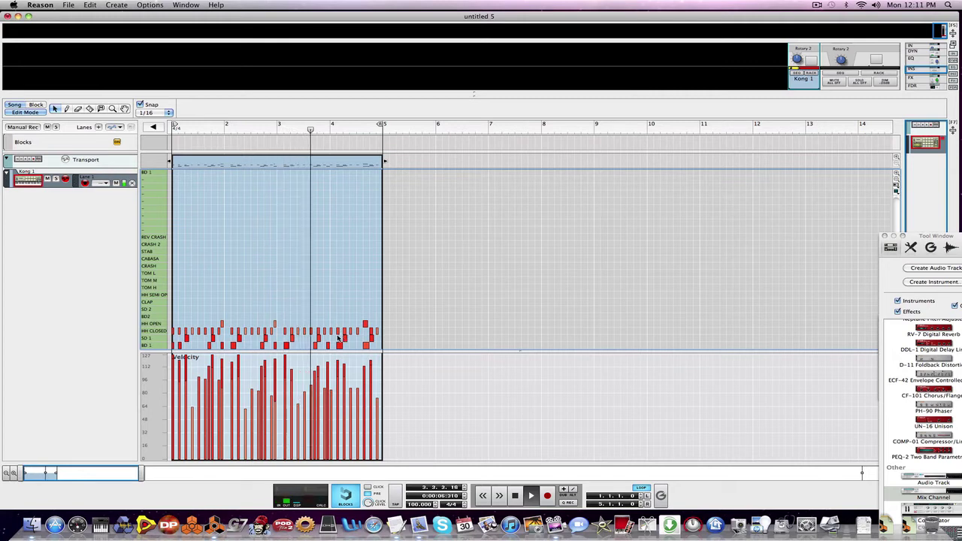
drag(329, 332, 327, 324)
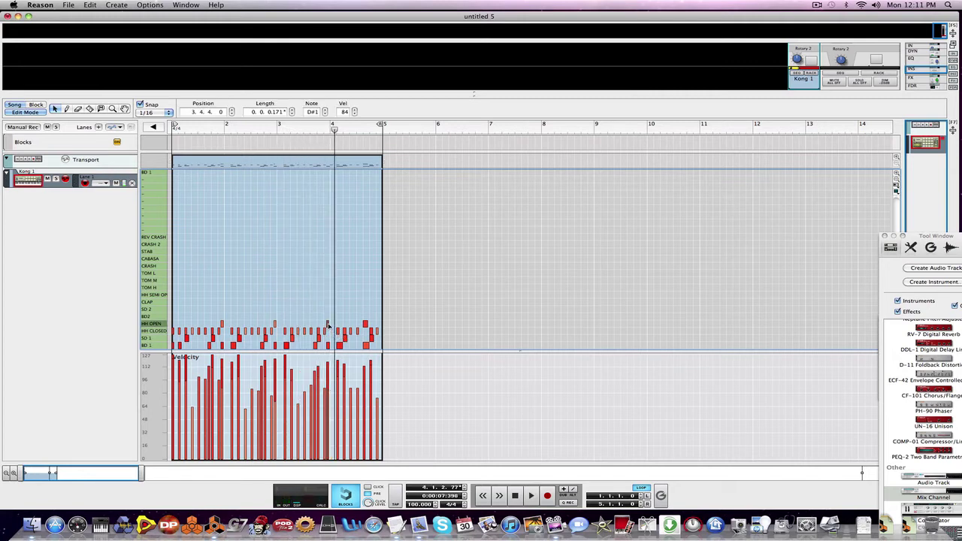
click(365, 302)
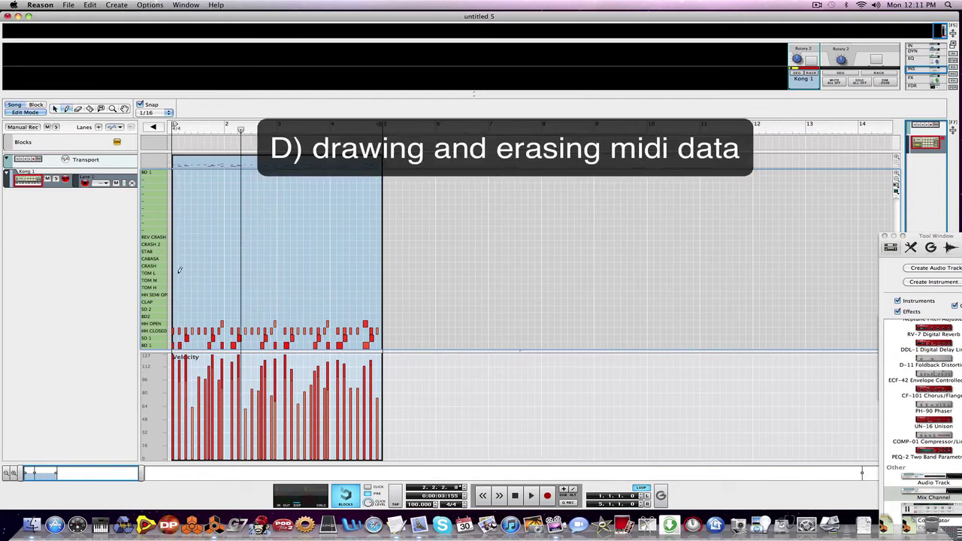
Draw a sixteenth-note REV CRASH hit at 1.1.1.0, listen to it, and move it to 4.3.2.0.
click(175, 235)
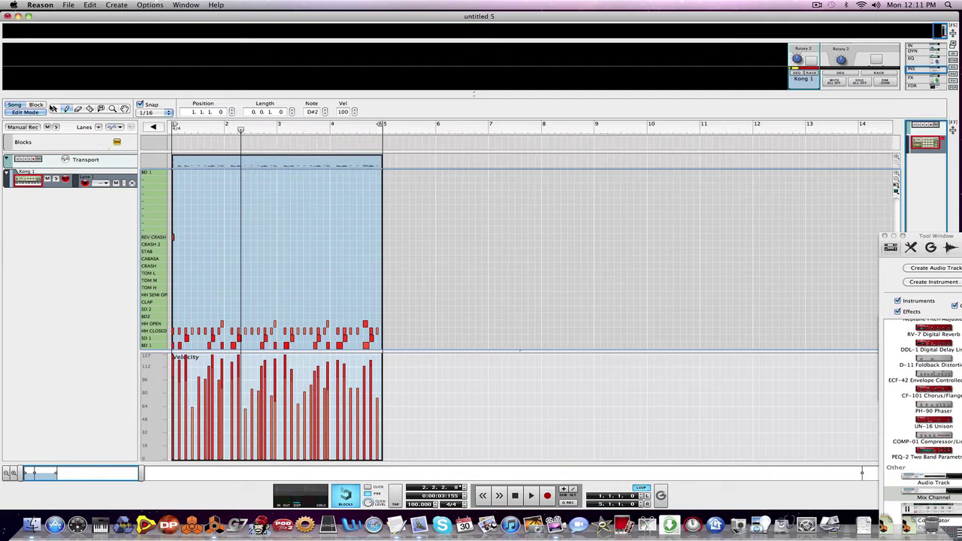
key(space)
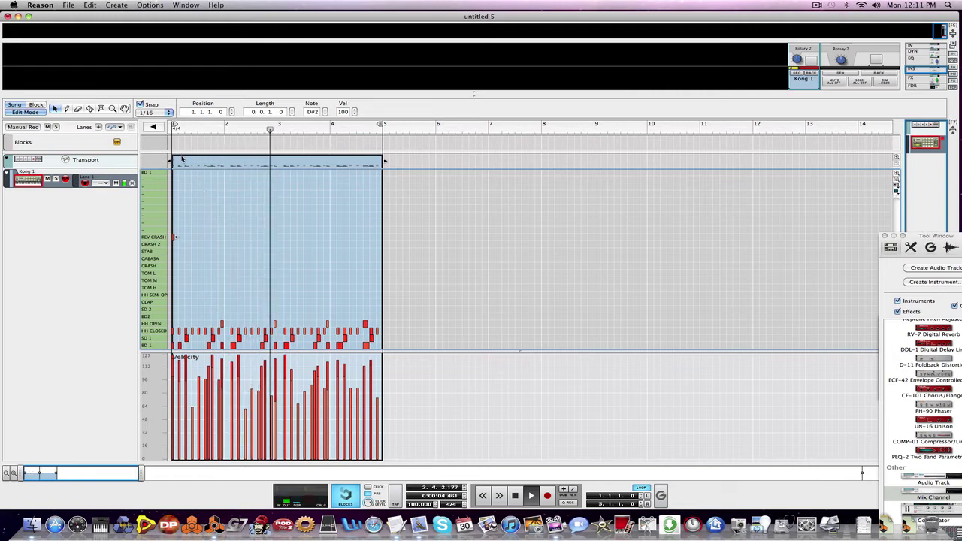
drag(174, 237, 362, 239)
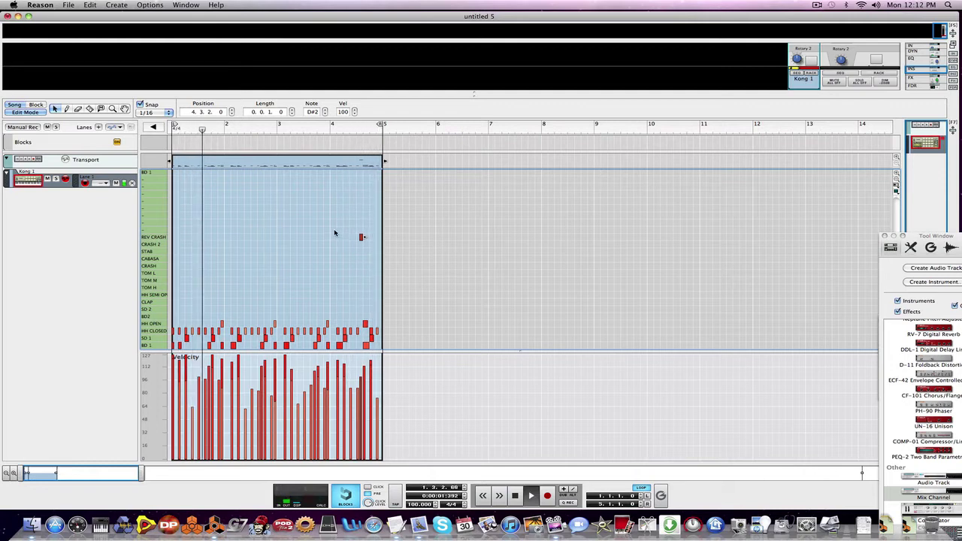
drag(360, 237, 163, 240)
key(Delete)
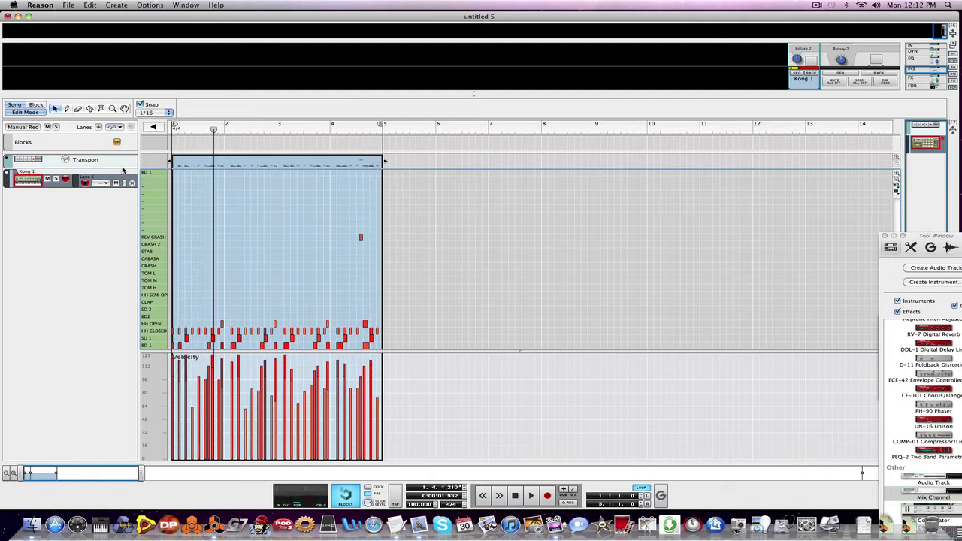
Set the snap grid to 1/8, draw a CRASH 2 note at 1.1.1.0, and play the loop.
click(143, 113)
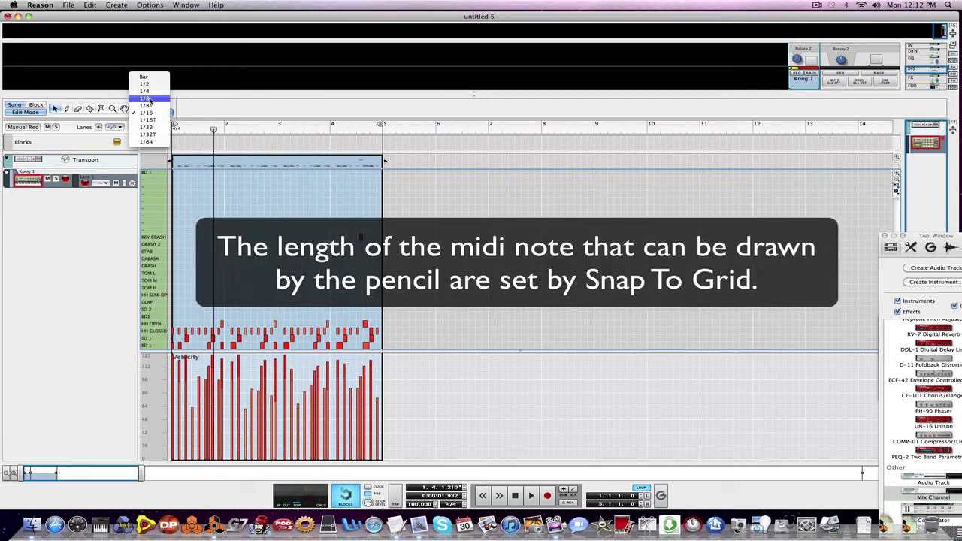
click(150, 103)
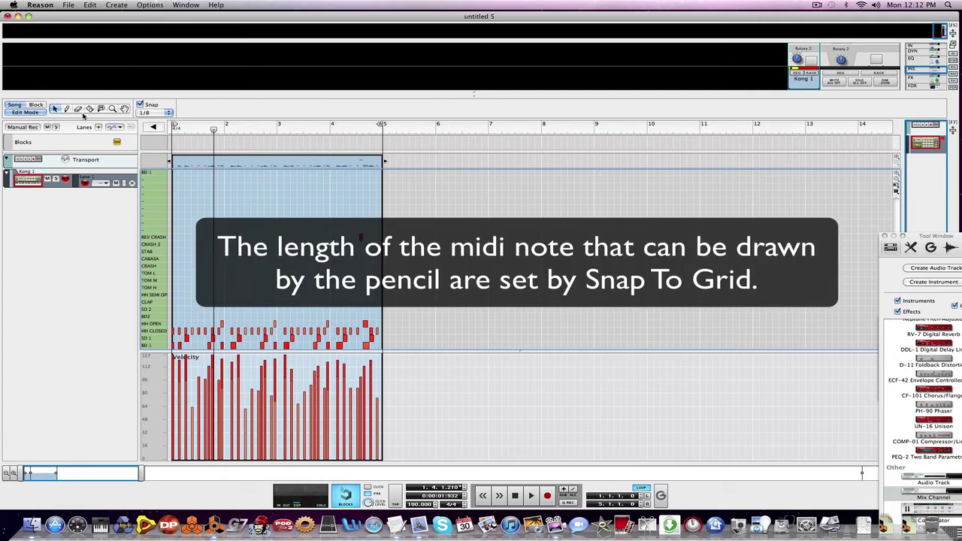
click(177, 243)
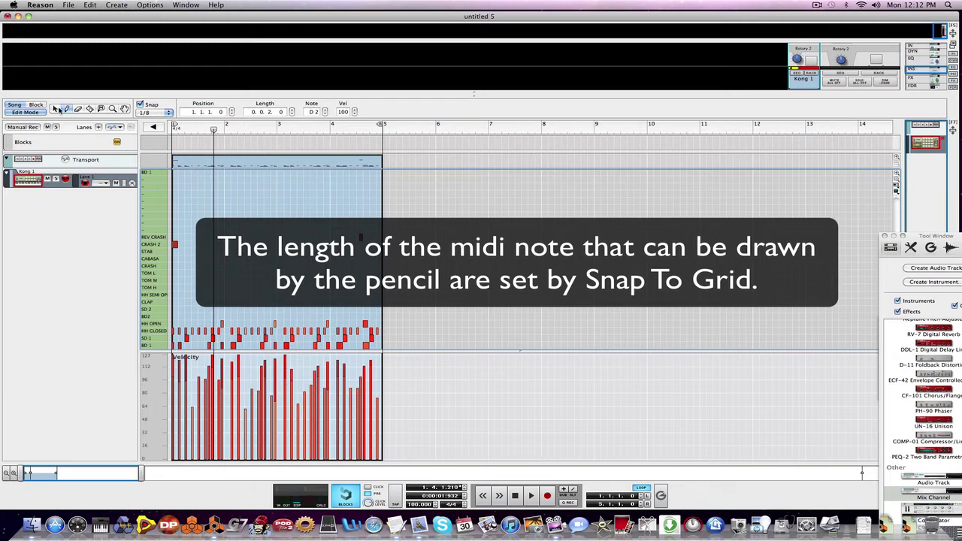
key(space)
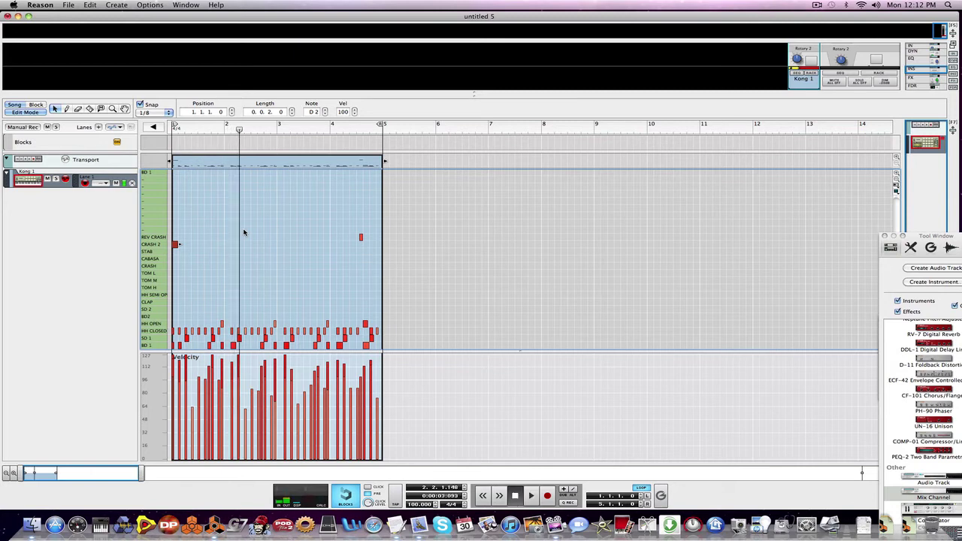
Delete a closed hi-hat note in beat 3 of bar 1, play the loop without it, and restore the note.
click(222, 323)
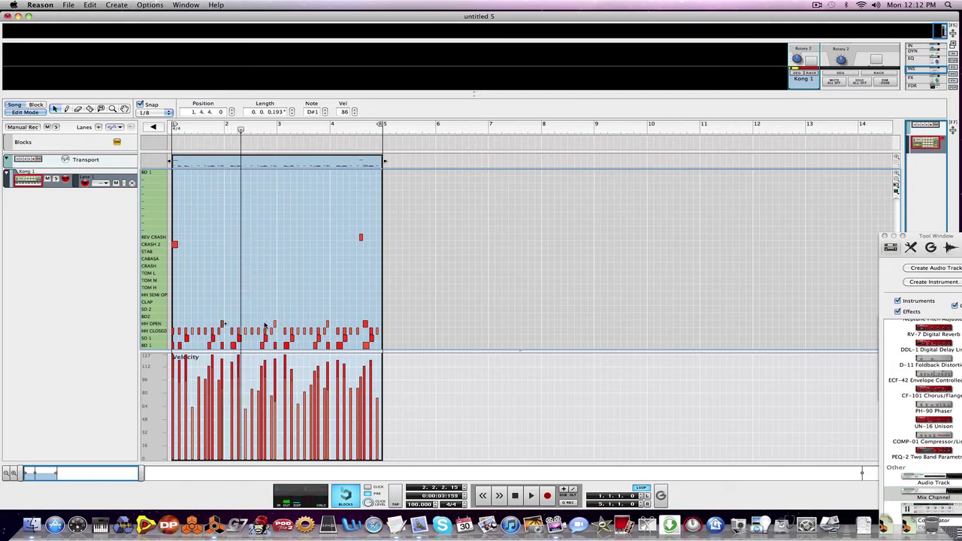
click(205, 333)
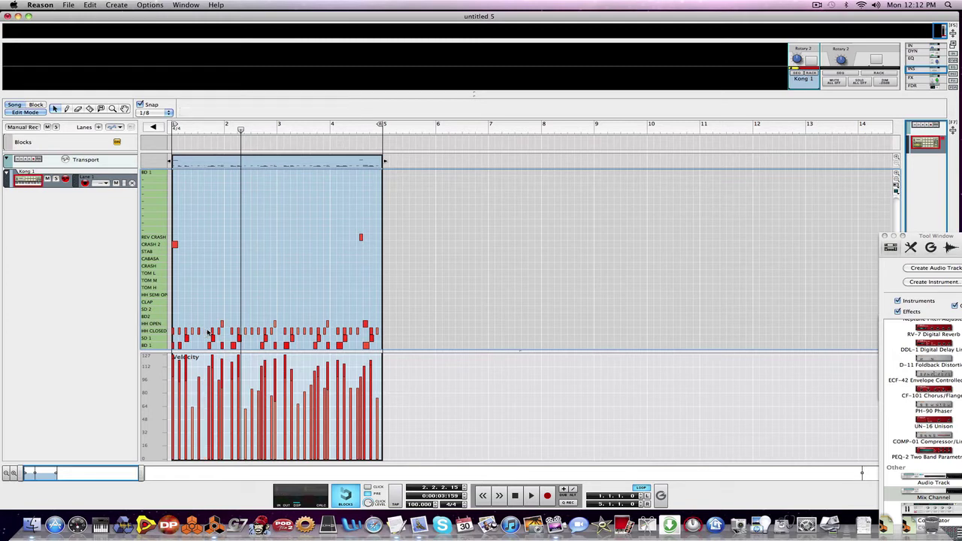
key(space)
key(space)
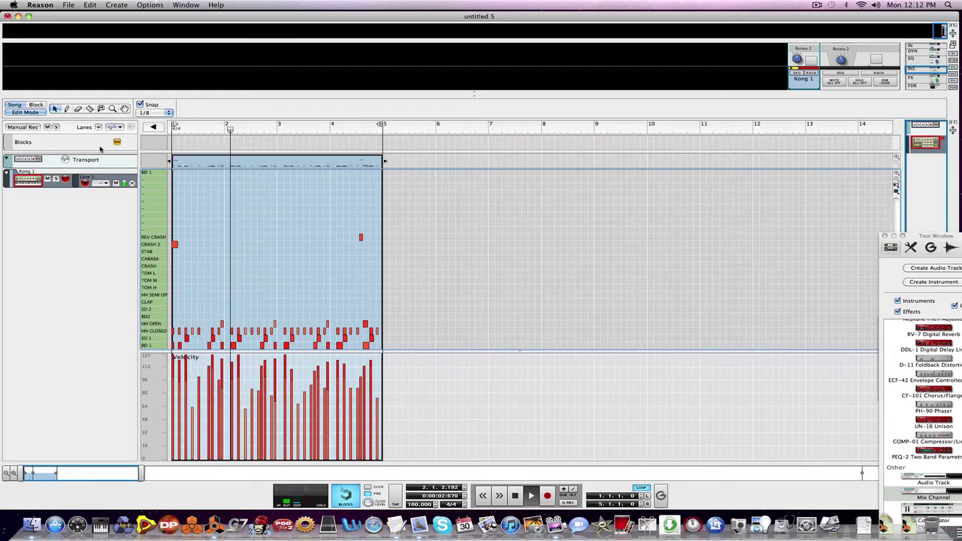
key(super+a)
click(248, 240)
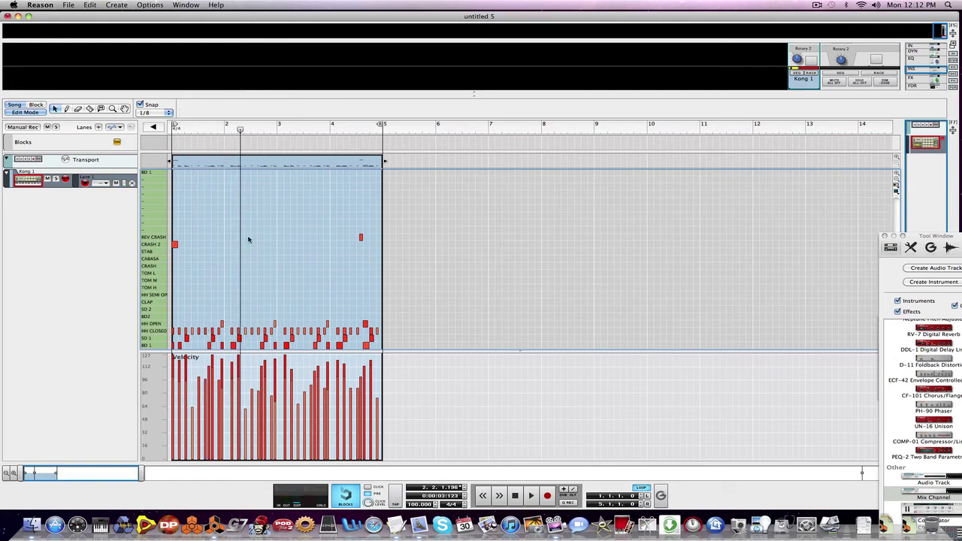
Paste copies of the four-bar Kong 1 clip back to back from bar 5 up to bar 77, and return the song position to bar 1.
drag(381, 343, 169, 329)
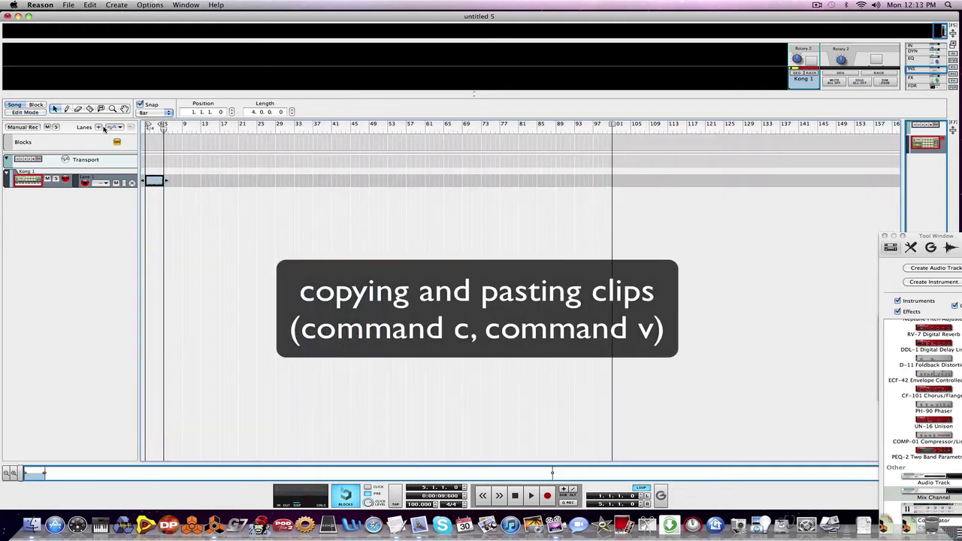
key(super+v)
key(super+v)
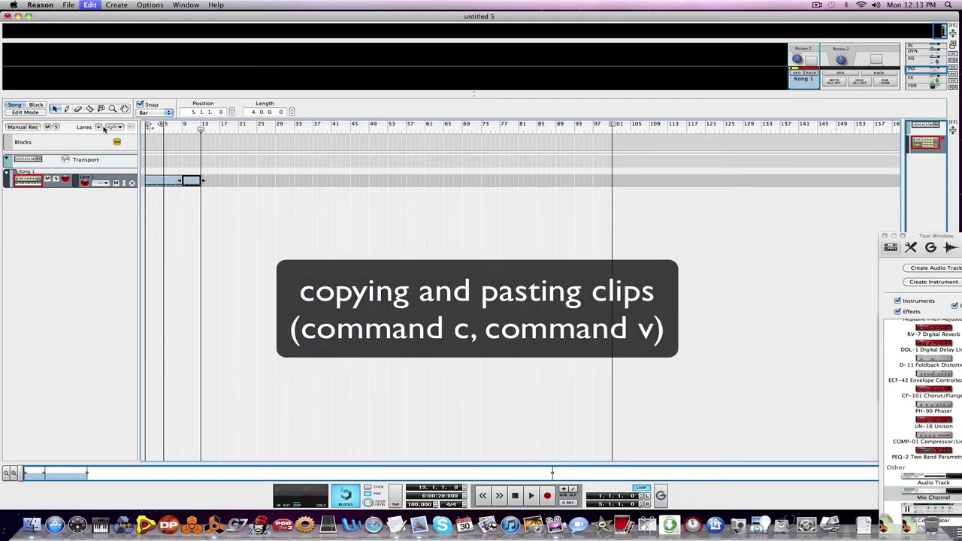
key(super+v)
key(super+v)
key(super+v)
key(super+v)
key(super+v)
key(super+v)
key(super+v)
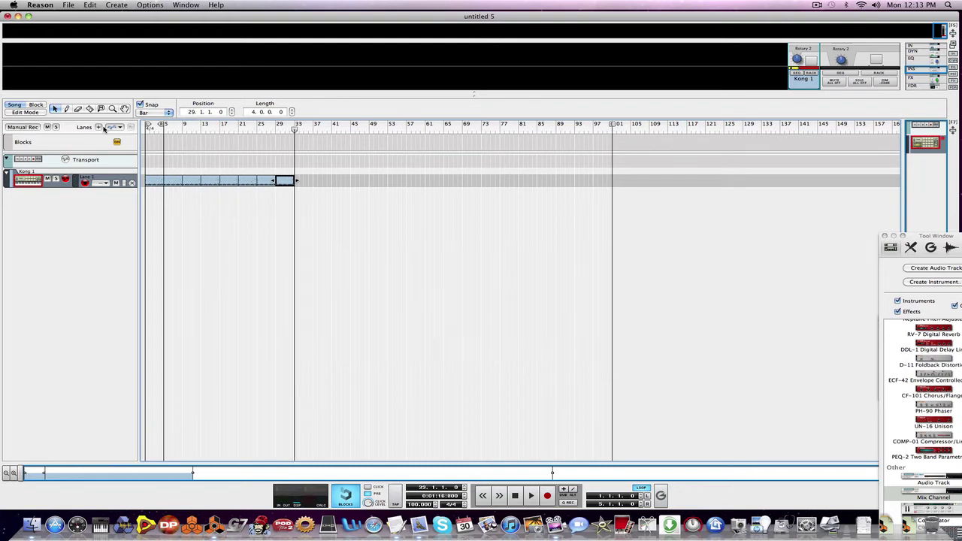
key(super+v)
key(super+v)
key(super+v)
key(super+v)
key(super+v)
key(super+v)
key(super+v)
key(super+v)
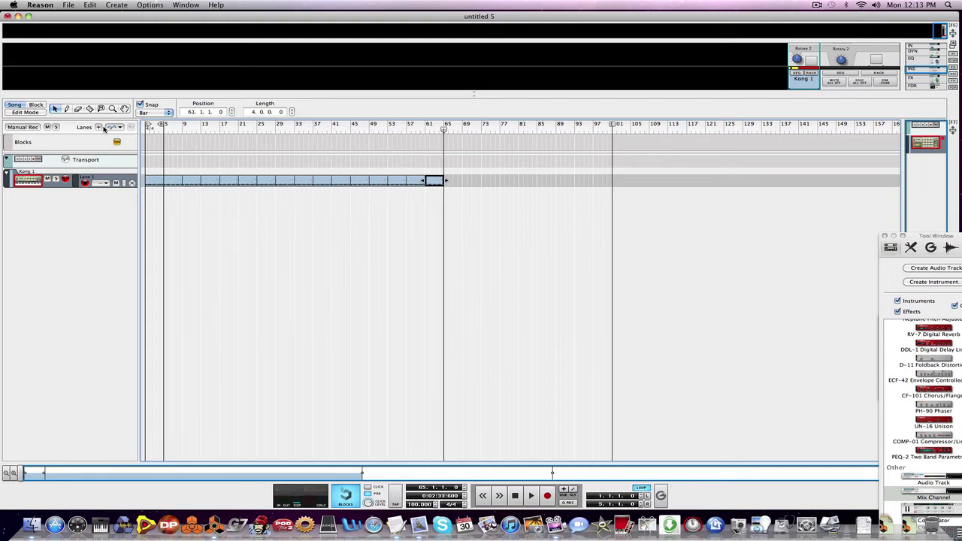
key(super+v)
drag(192, 133, 85, 129)
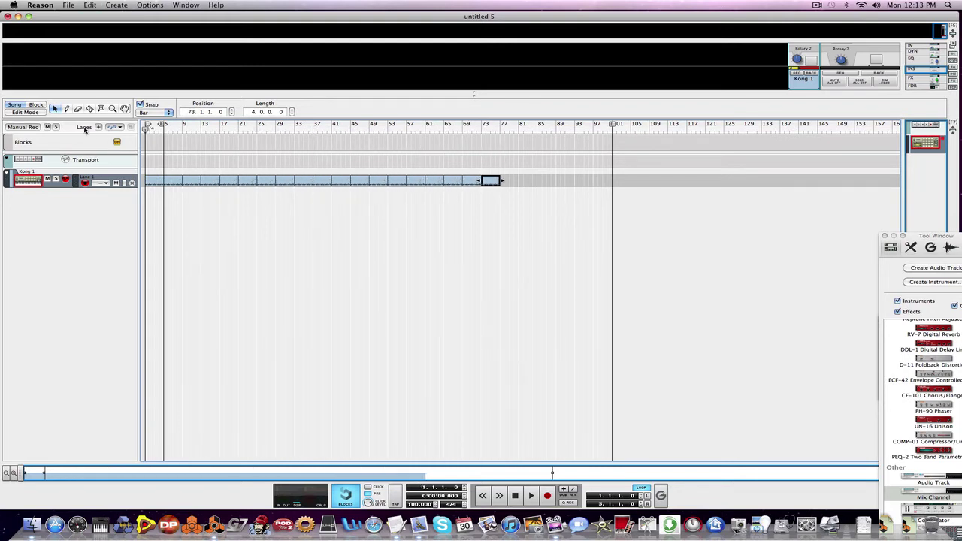
Enlarge the rack area above the sequencer to show the full Kong device, and select its closed hi-hat pad.
drag(212, 98, 198, 189)
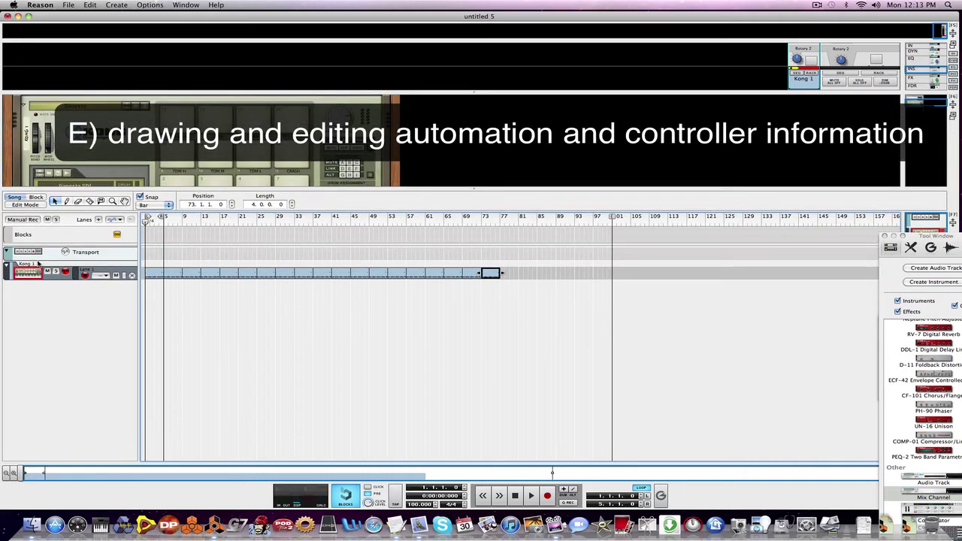
click(545, 301)
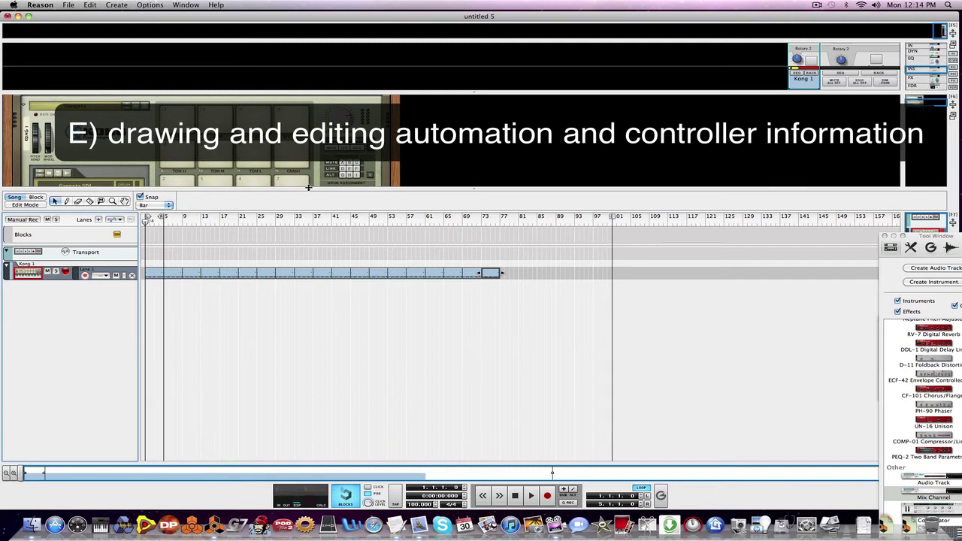
drag(308, 187, 309, 265)
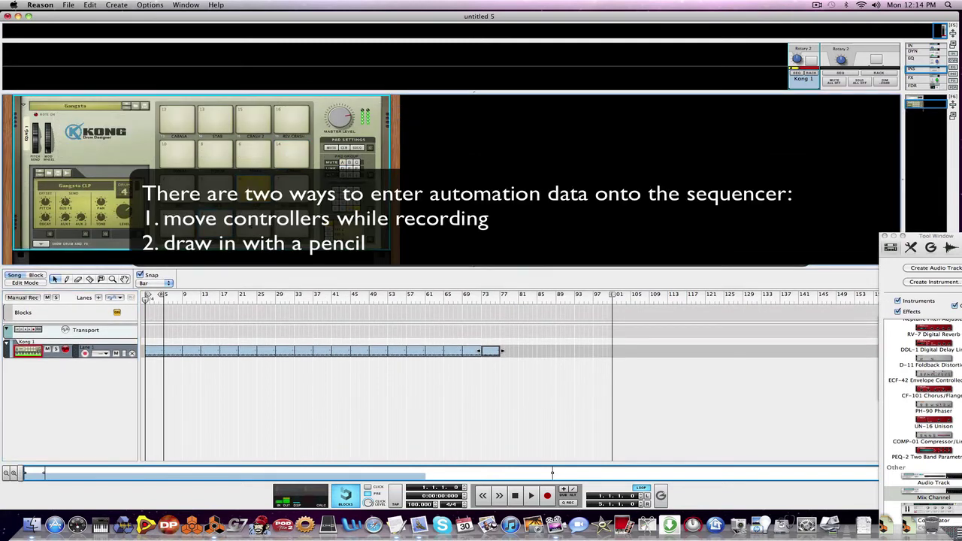
click(136, 303)
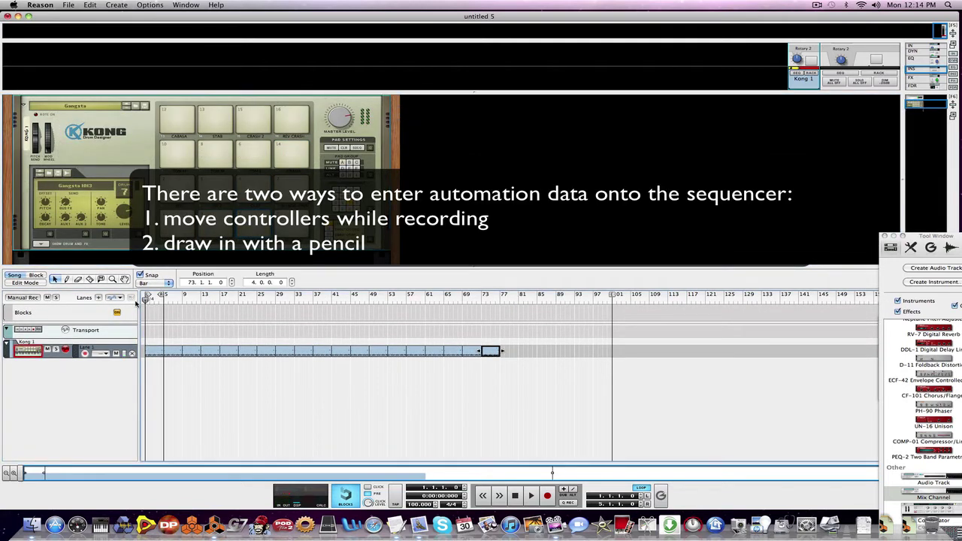
Mute the closed hi-hat pad and record its mute automation on the Kong 1 track by toggling the pad's mute repeatedly.
click(333, 149)
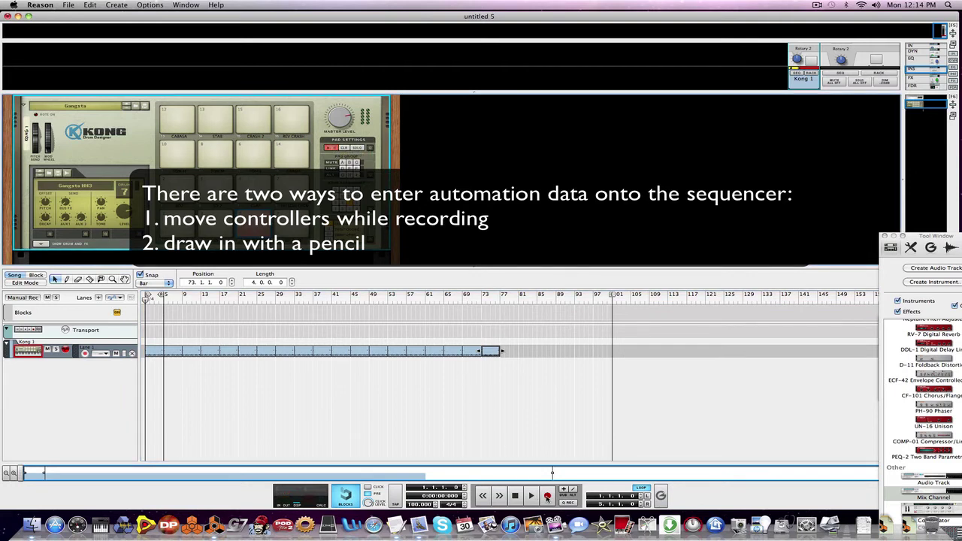
click(547, 496)
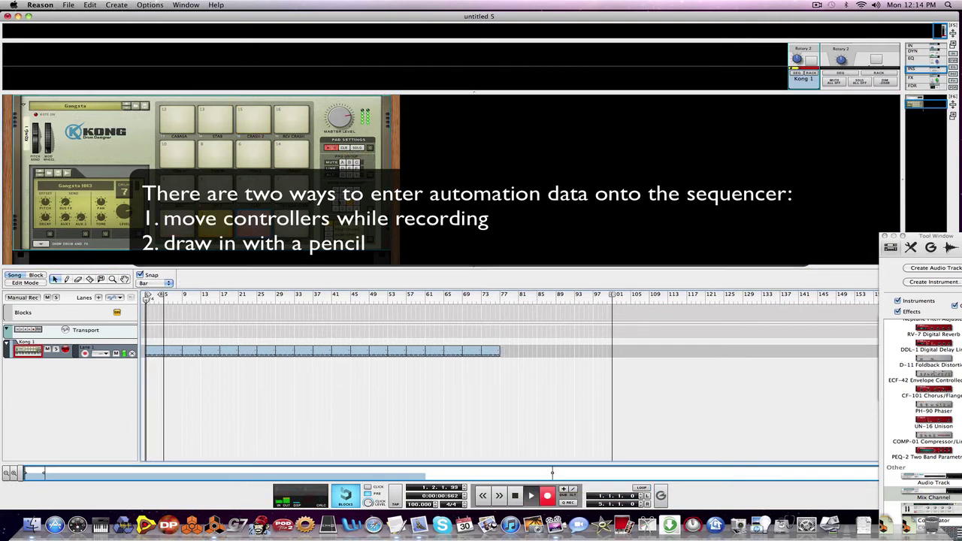
click(331, 148)
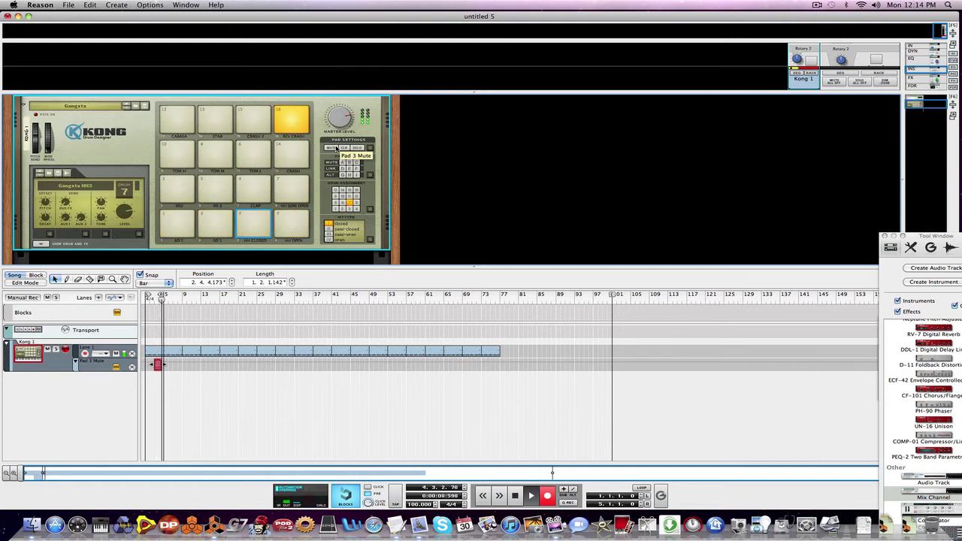
click(330, 148)
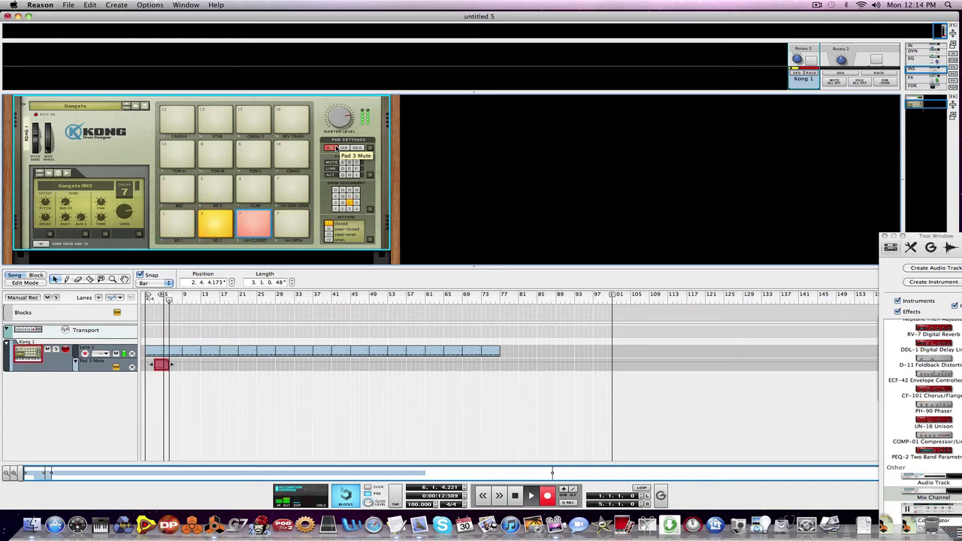
click(336, 149)
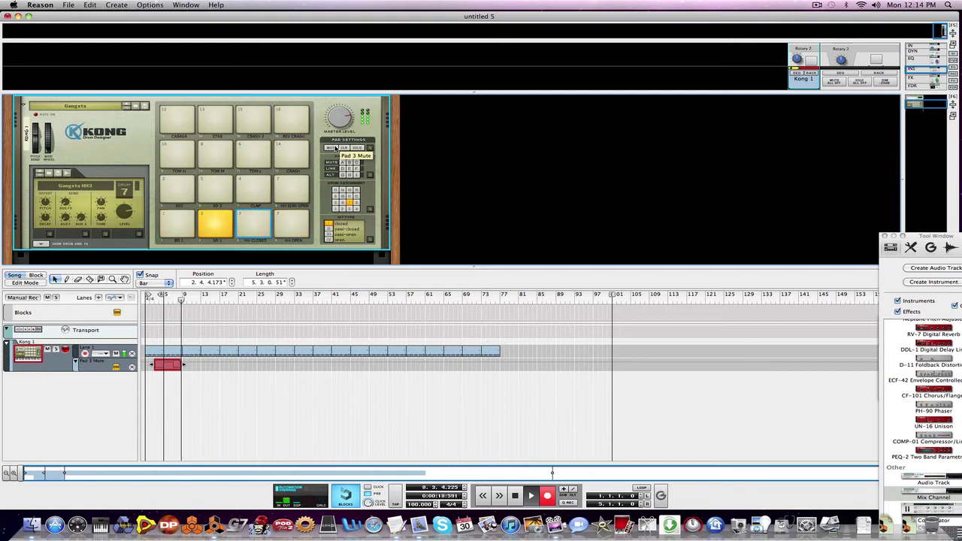
click(336, 149)
key(space)
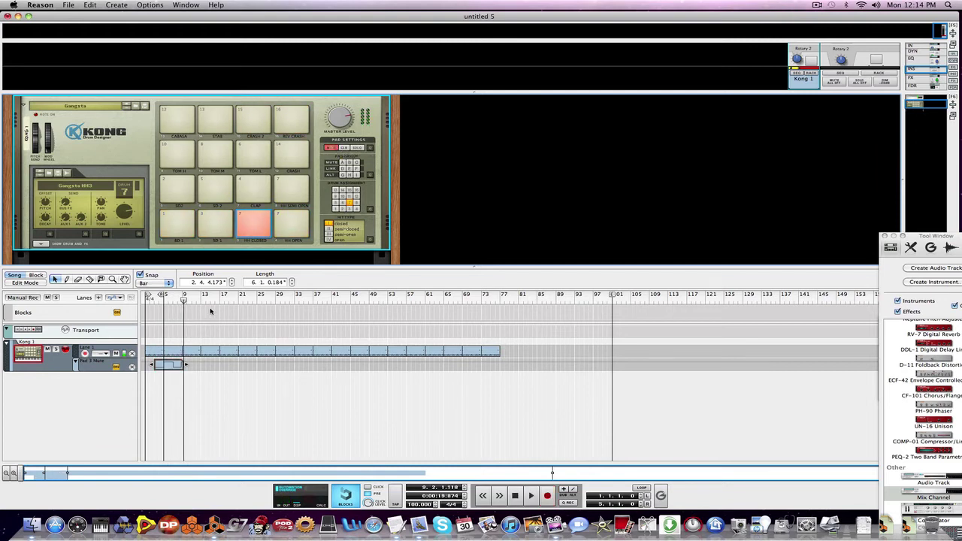
Set the song position to bar 2 and open the Pad 3 Mute automation clip for editing.
click(152, 299)
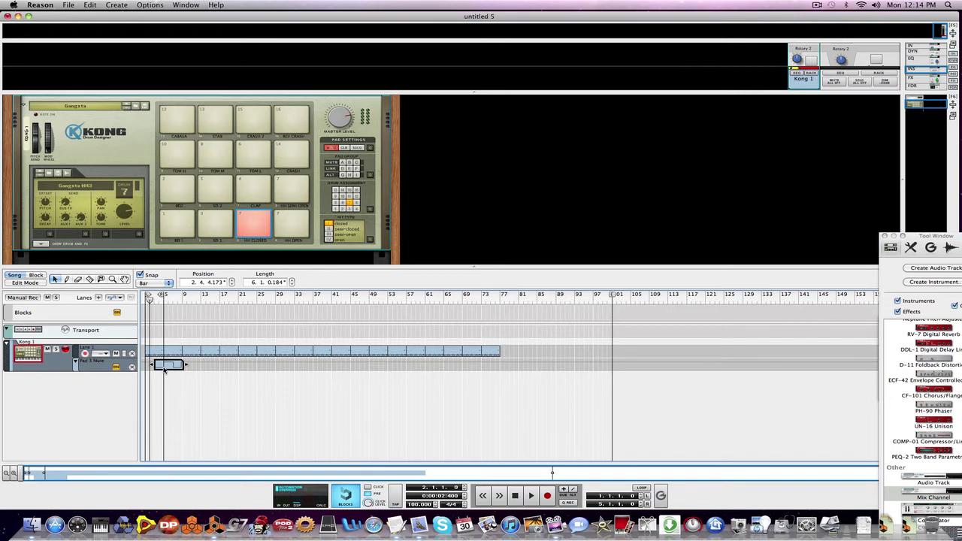
double_click(164, 368)
click(13, 474)
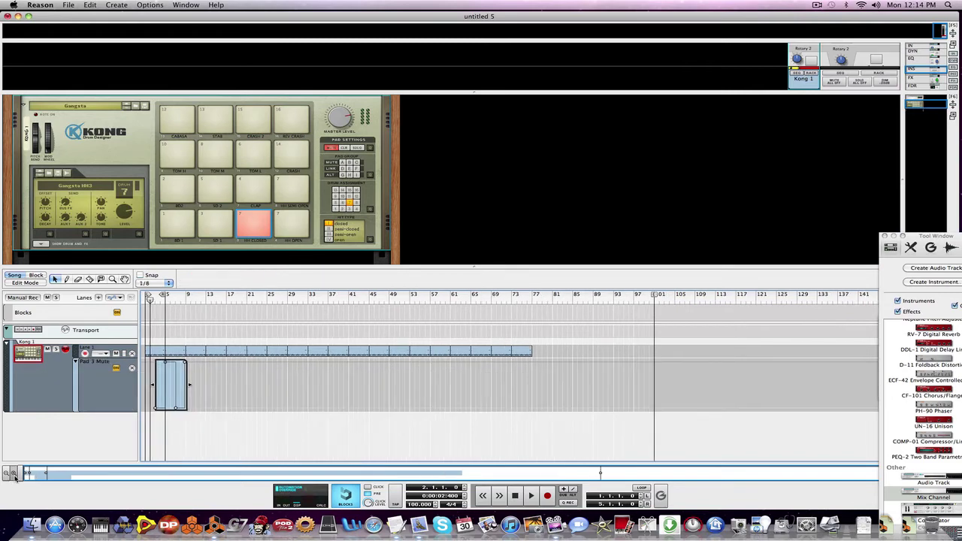
click(14, 474)
click(14, 474)
click(13, 474)
click(13, 474)
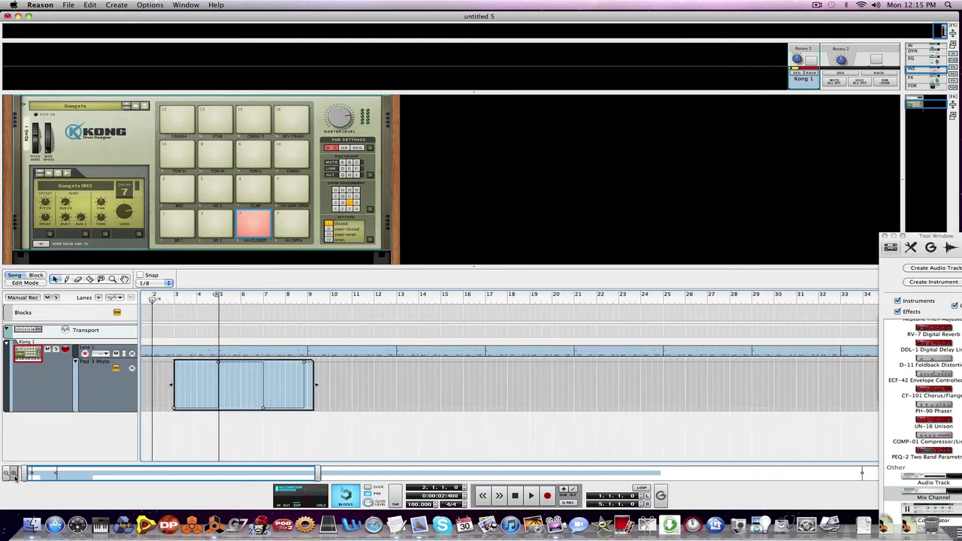
click(13, 475)
click(14, 474)
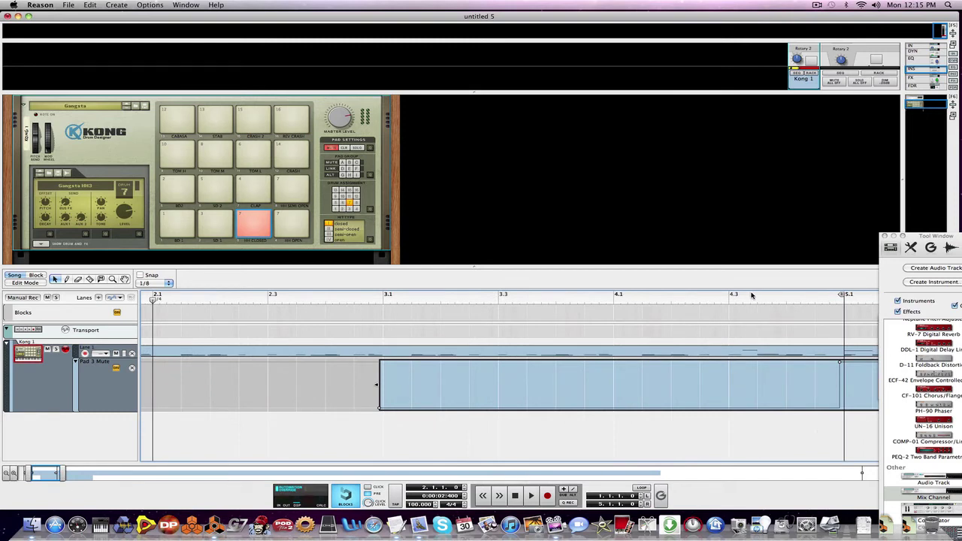
Move the first automation point of the Pad 3 Mute clip earlier to 2.4.4.115, playing the passage from bar 2 to check it.
click(337, 385)
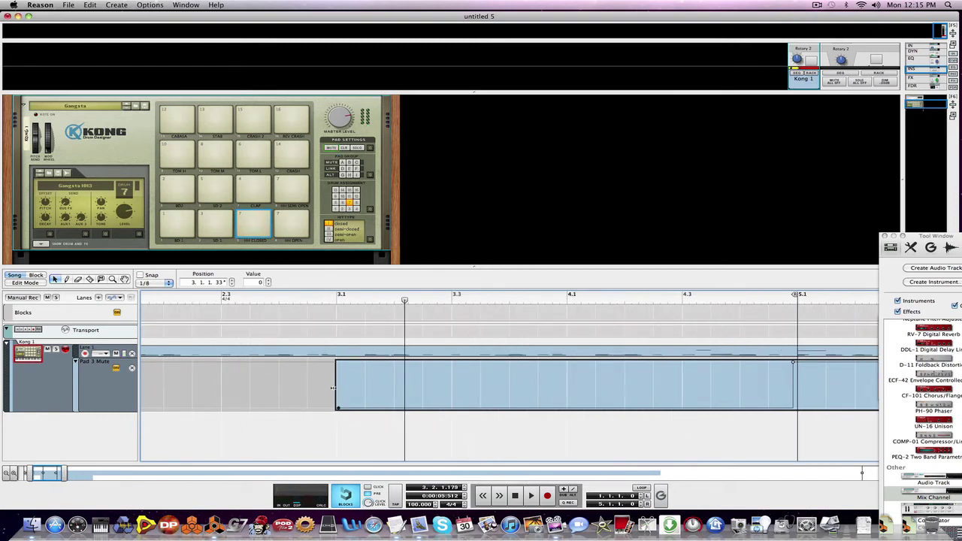
click(307, 299)
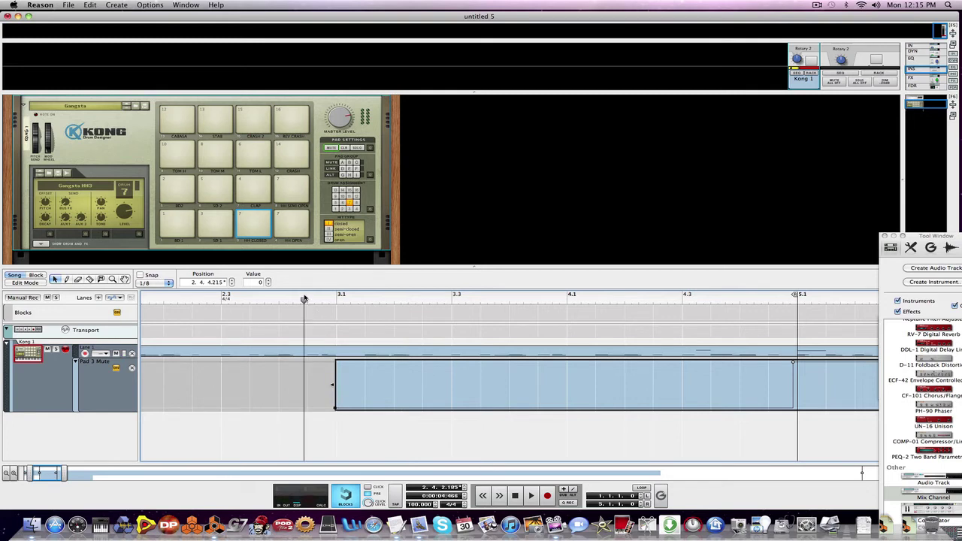
key(space)
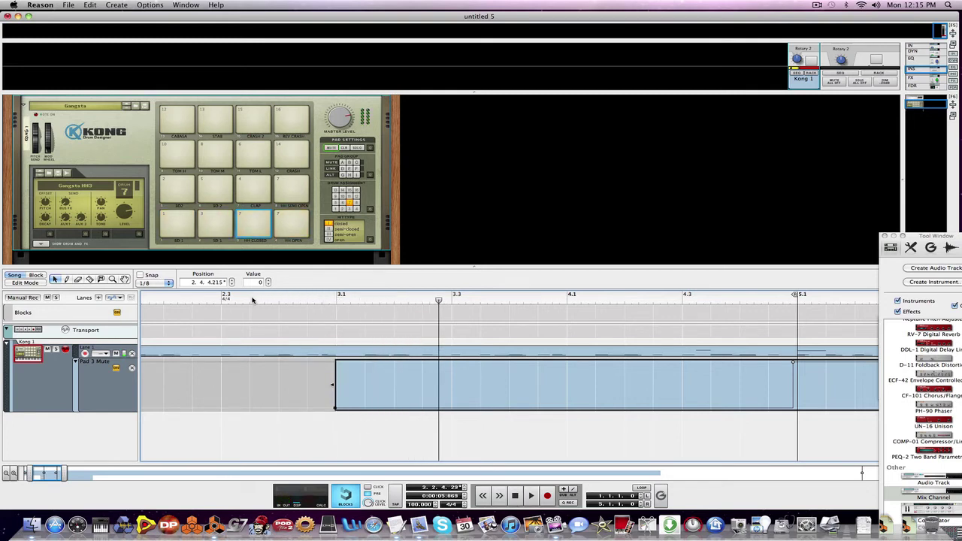
click(216, 299)
scroll(338, 346, left, 3)
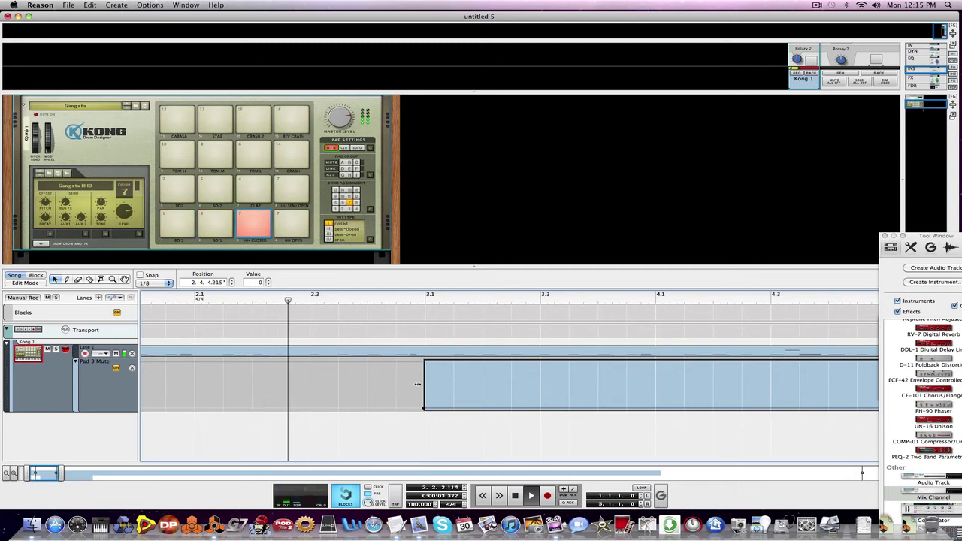
drag(424, 408, 418, 410)
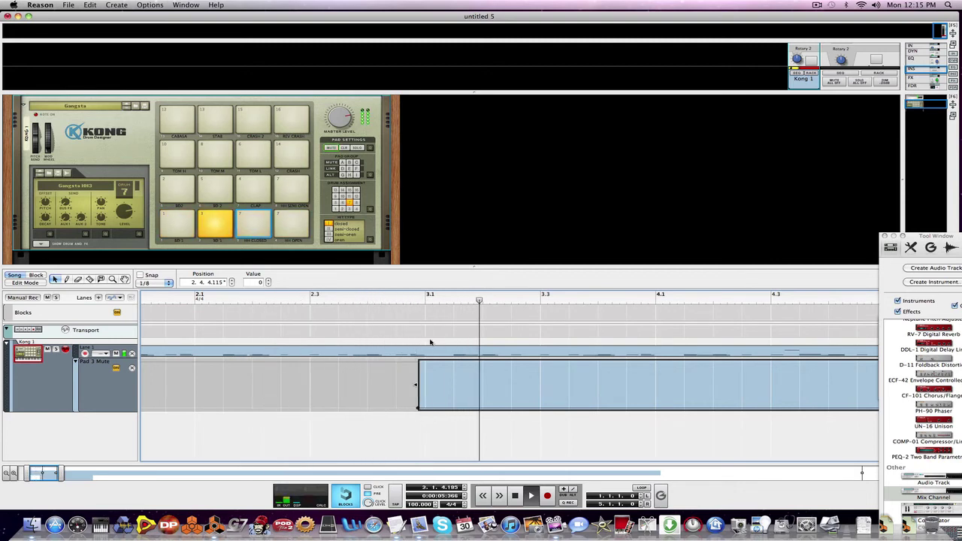
Add a Master Level automation lane for Kong 1, draw a one-bar clip at bar 1, and open it for editing.
right_click(347, 126)
click(348, 126)
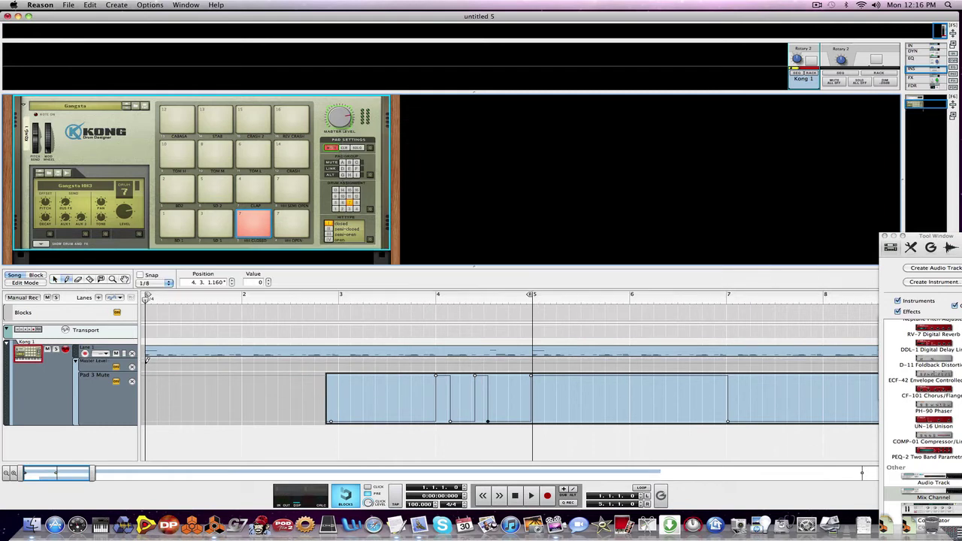
drag(148, 362, 161, 364)
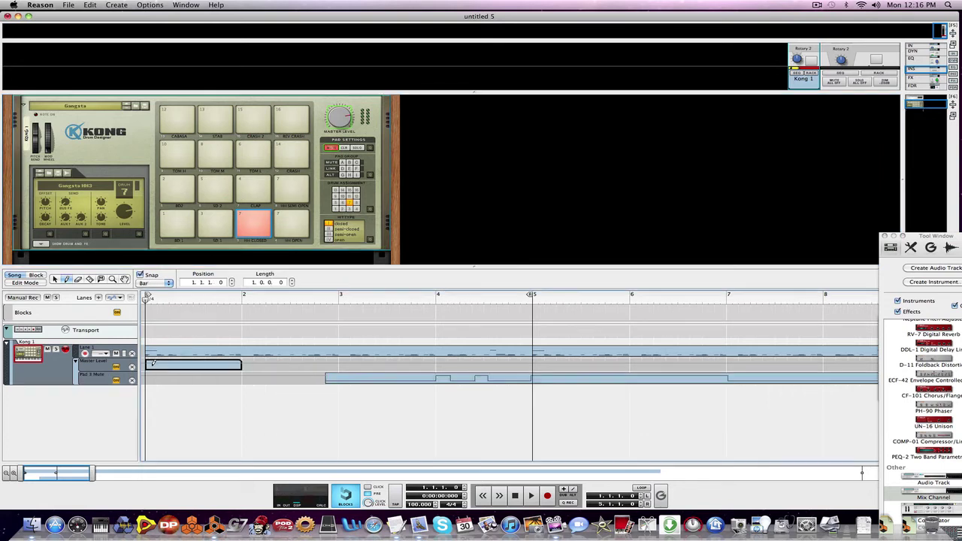
click(54, 279)
double_click(161, 366)
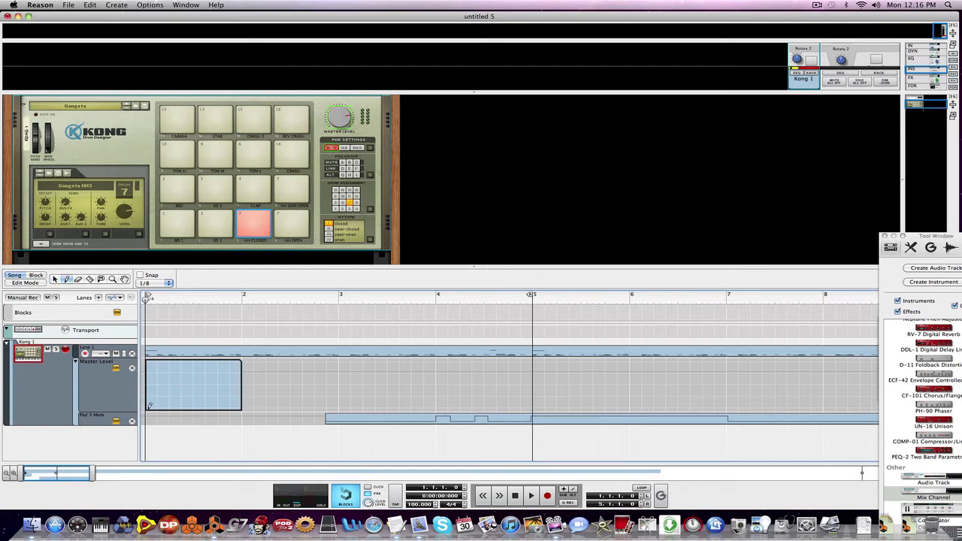
Draw a rising Master Level curve, play it, and move its last two points later, the final one to 2.4.2.68 at value 112.
drag(149, 406, 256, 363)
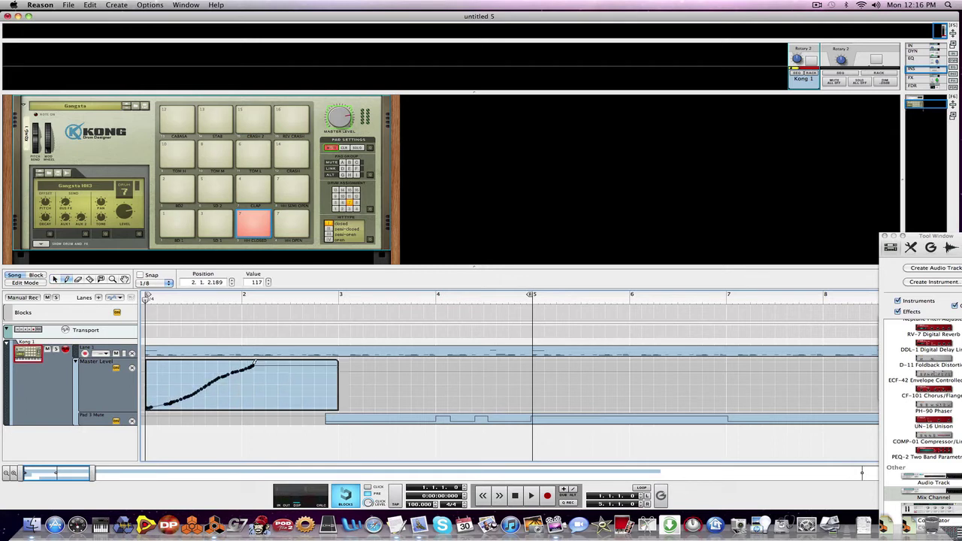
click(54, 279)
key(space)
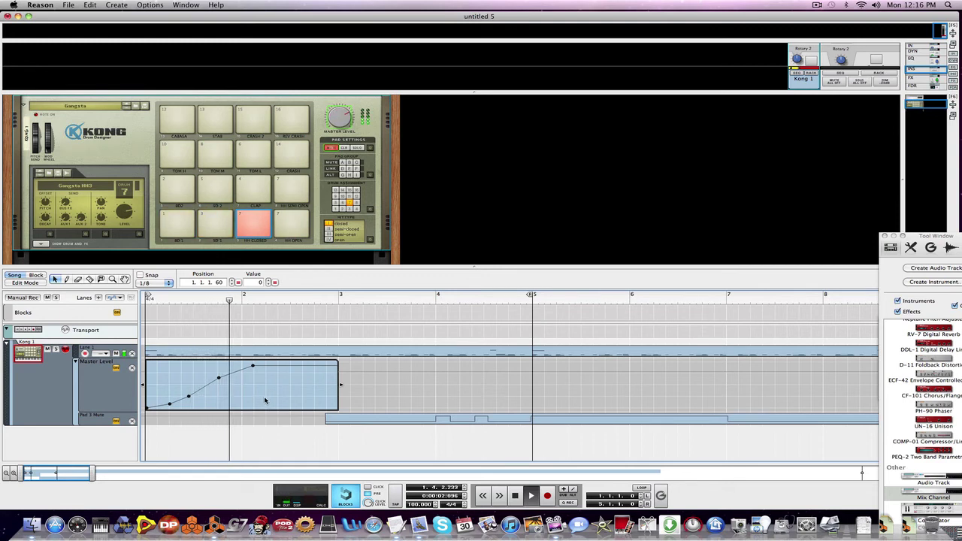
drag(250, 366, 323, 367)
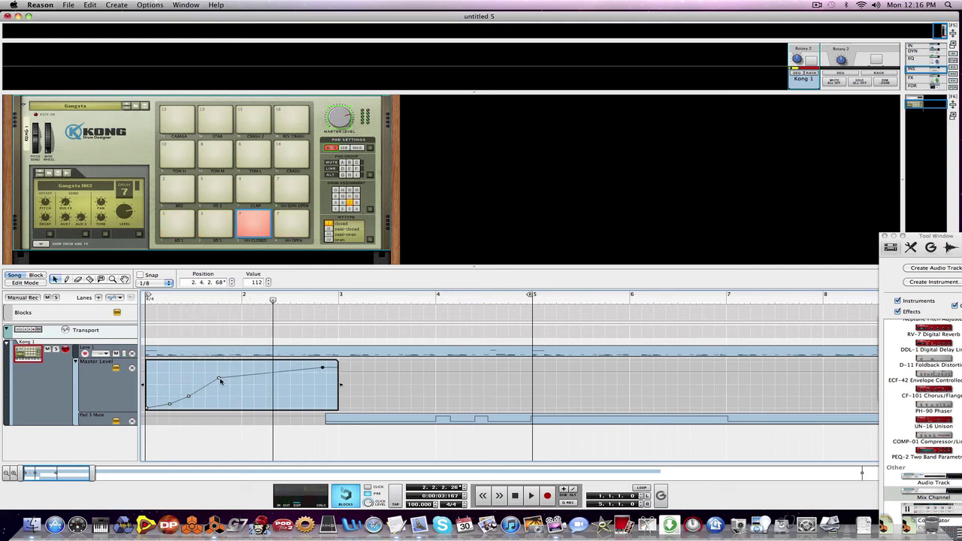
drag(220, 381, 253, 360)
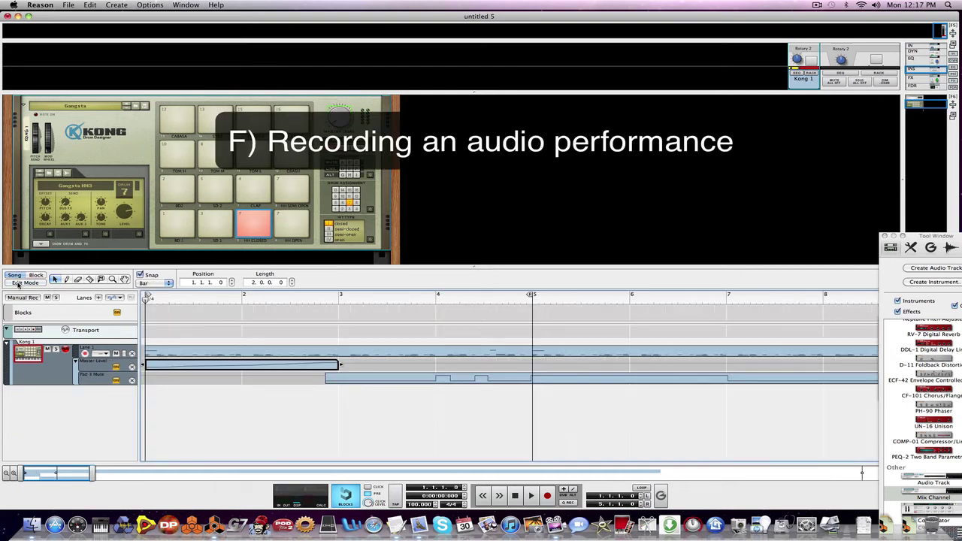
Create a new audio track below Kong 1 and record an audio performance on it from bar 1.
click(5, 474)
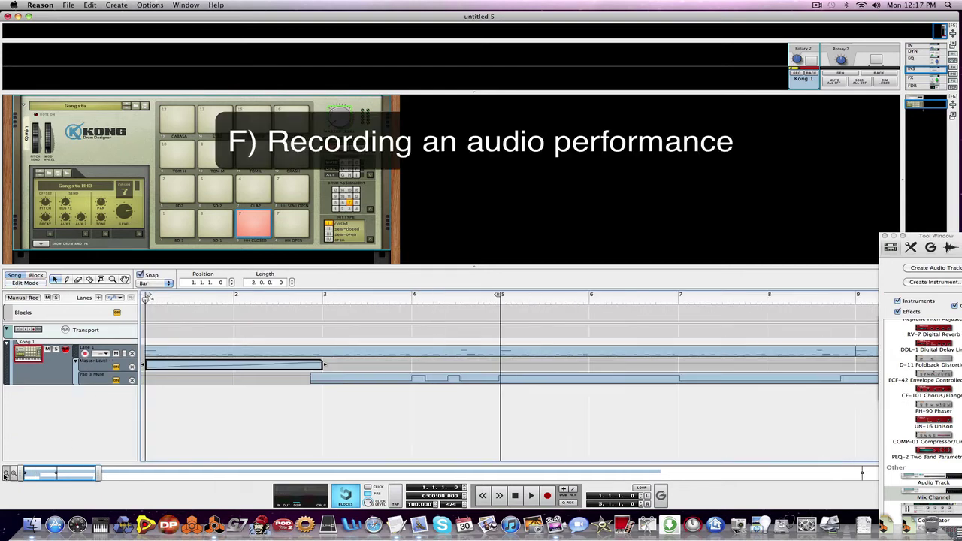
click(5, 474)
click(5, 475)
click(5, 475)
click(116, 5)
click(143, 46)
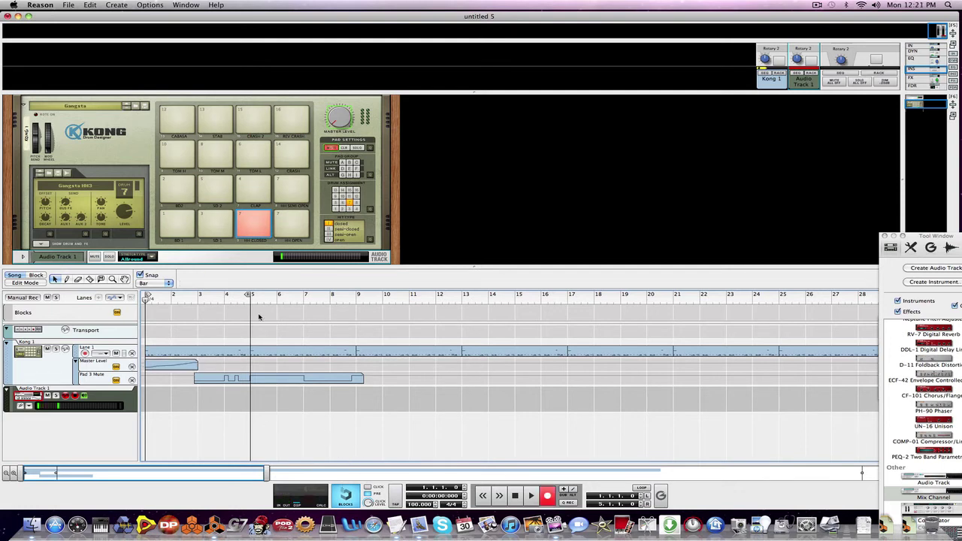
key(super+Return)
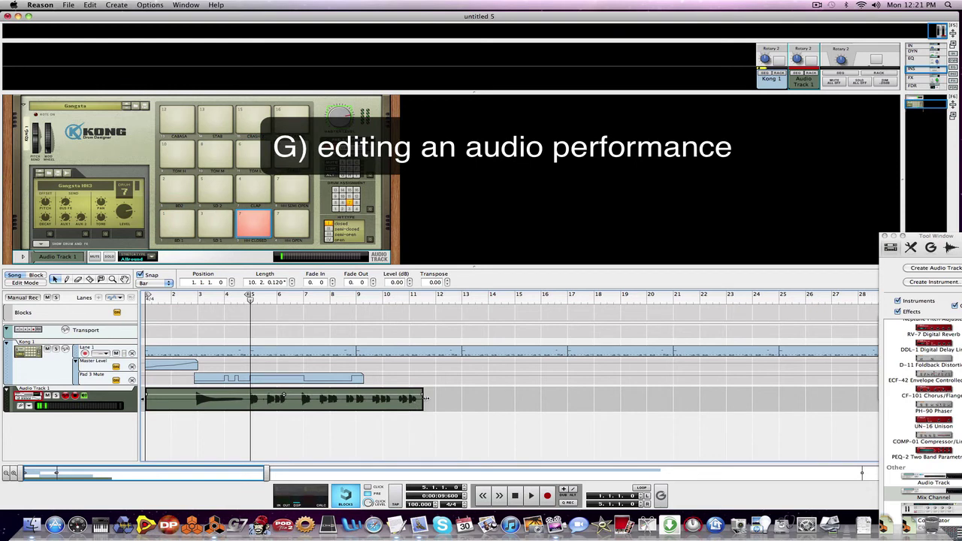
Trim the end of the recorded audio clip to 9 bars, play it back, and trim it further to 8 bars.
drag(426, 398, 373, 401)
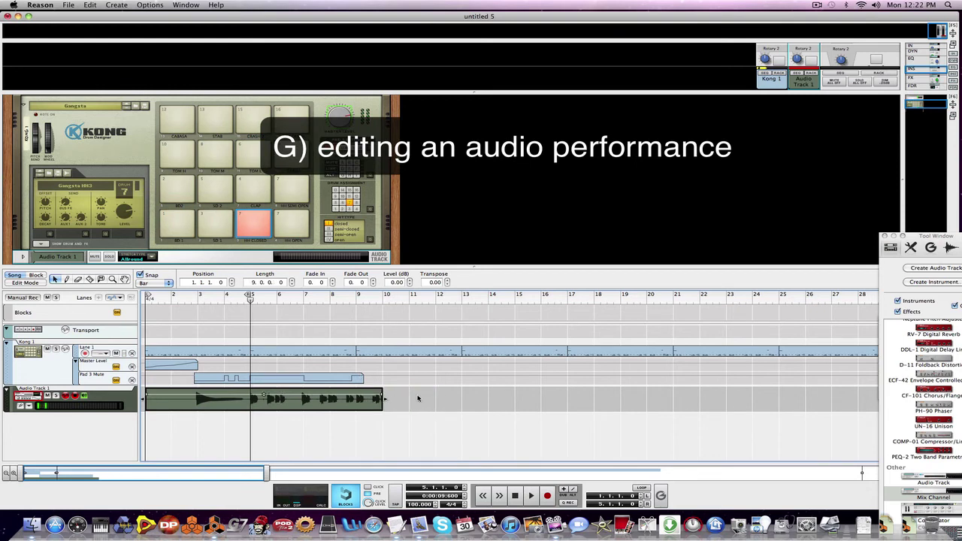
key(space)
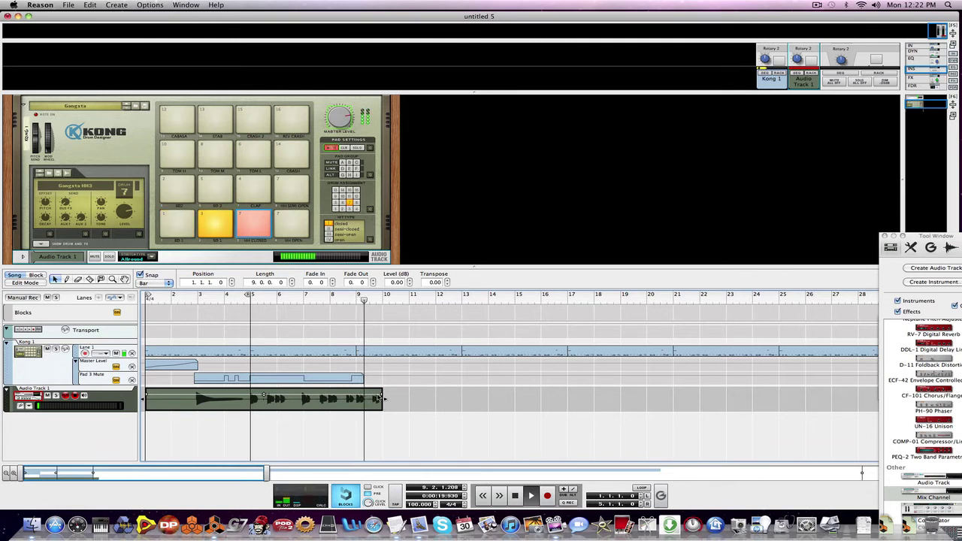
key(space)
drag(382, 399, 358, 398)
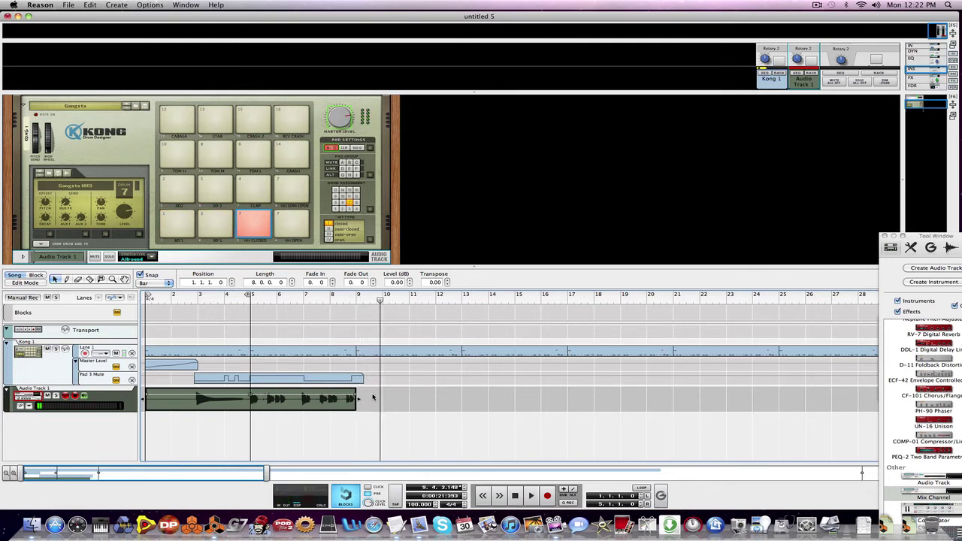
With Snap off, cut a short slice out of the audio clip around bar 6 and place a copy of it just before bar 7.
click(11, 474)
click(11, 474)
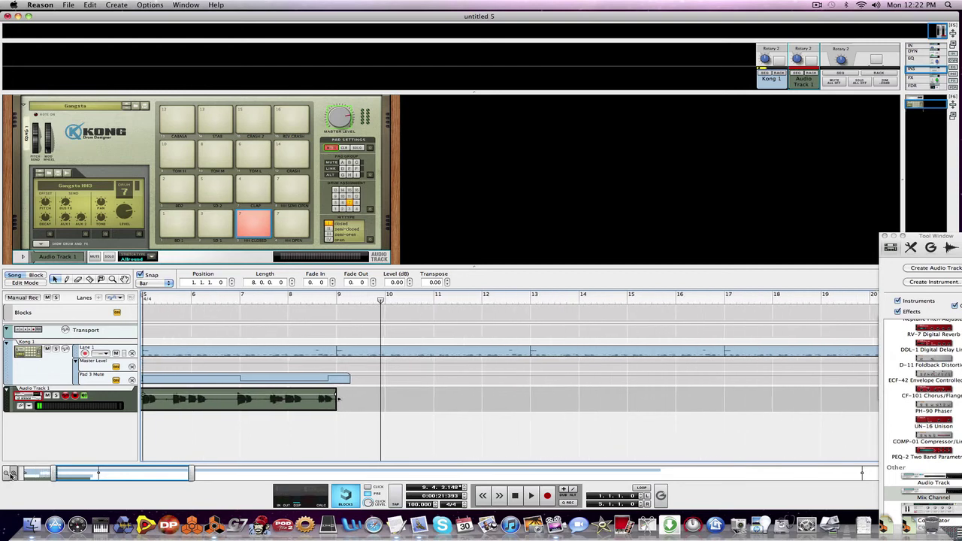
click(11, 474)
click(11, 474)
drag(98, 477, 84, 479)
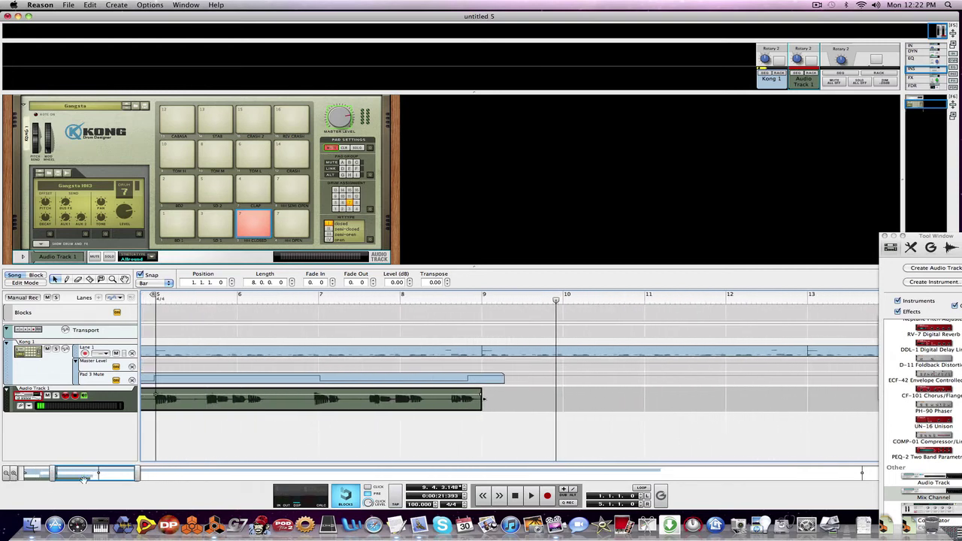
click(89, 278)
click(140, 275)
drag(230, 402, 247, 404)
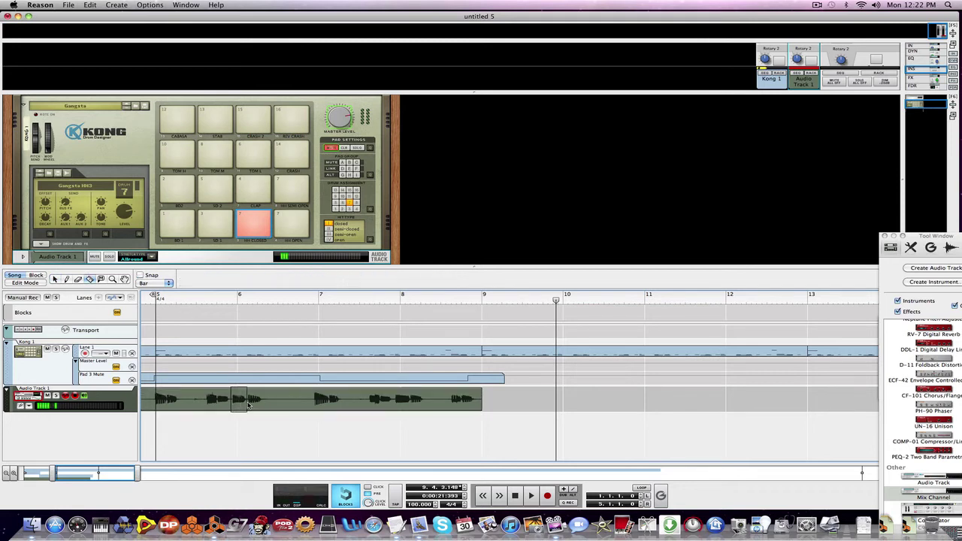
click(54, 280)
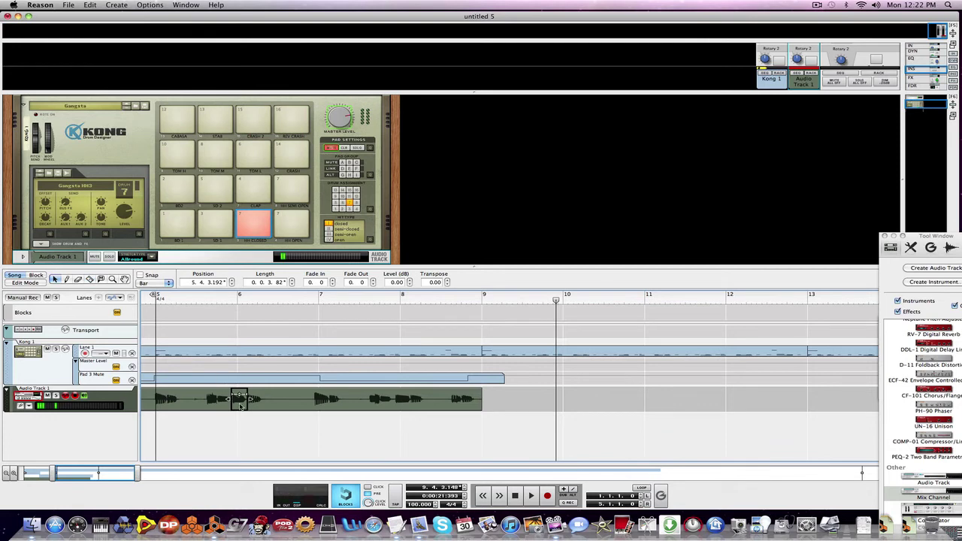
drag(242, 404, 241, 403)
click(182, 406)
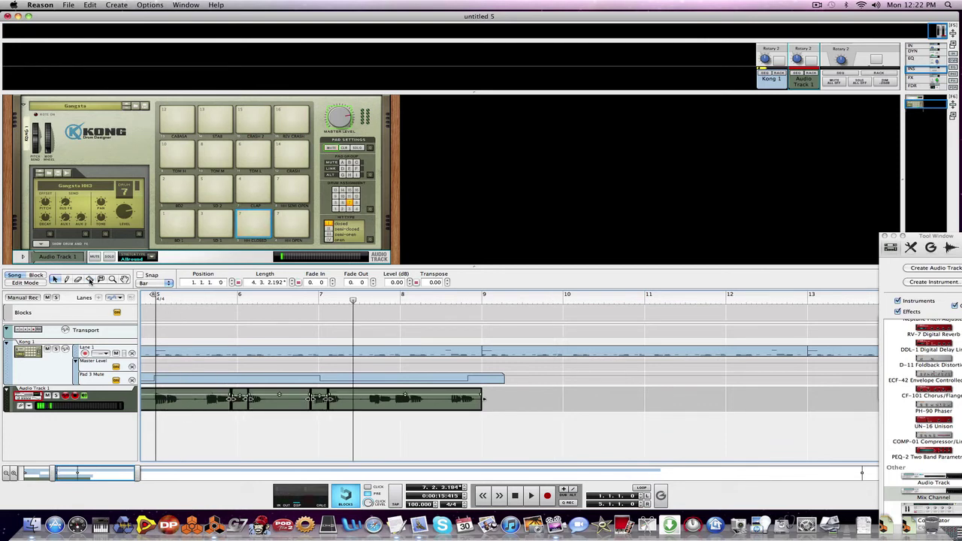
Turn on Snap to Bar and split the audio clip at bar 5 with the Razor tool.
click(89, 280)
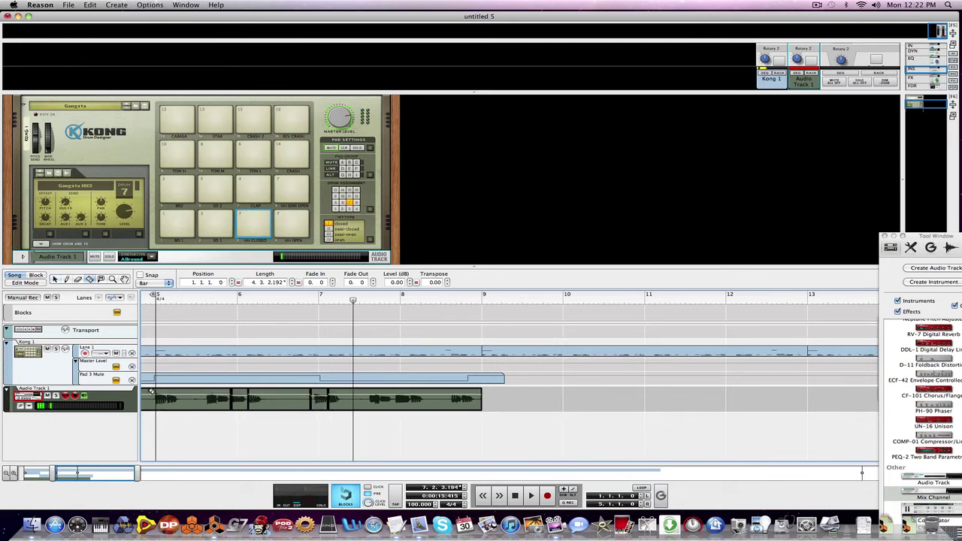
click(141, 276)
click(158, 406)
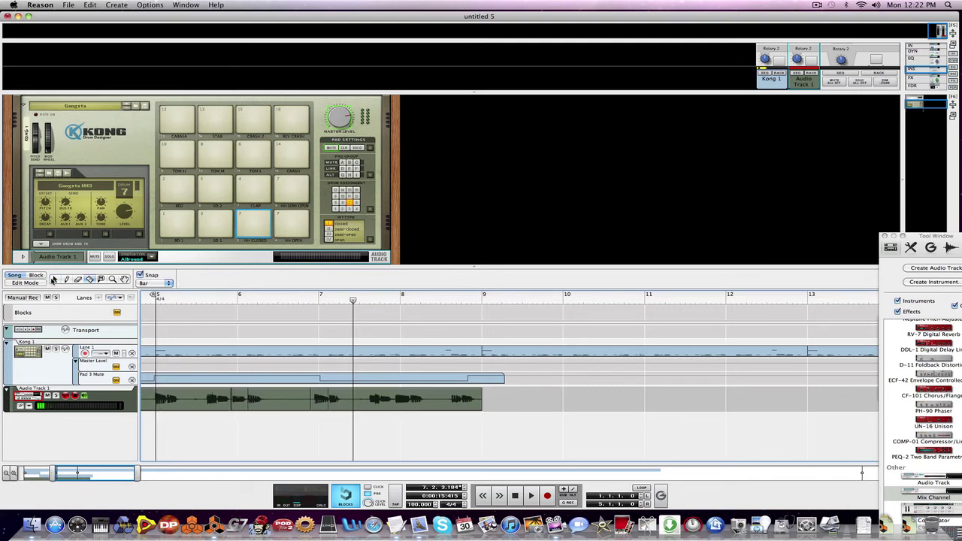
Join the audio clips between bars 5 and 9 on Audio Track 1 into a single clip.
click(54, 279)
drag(514, 404, 218, 401)
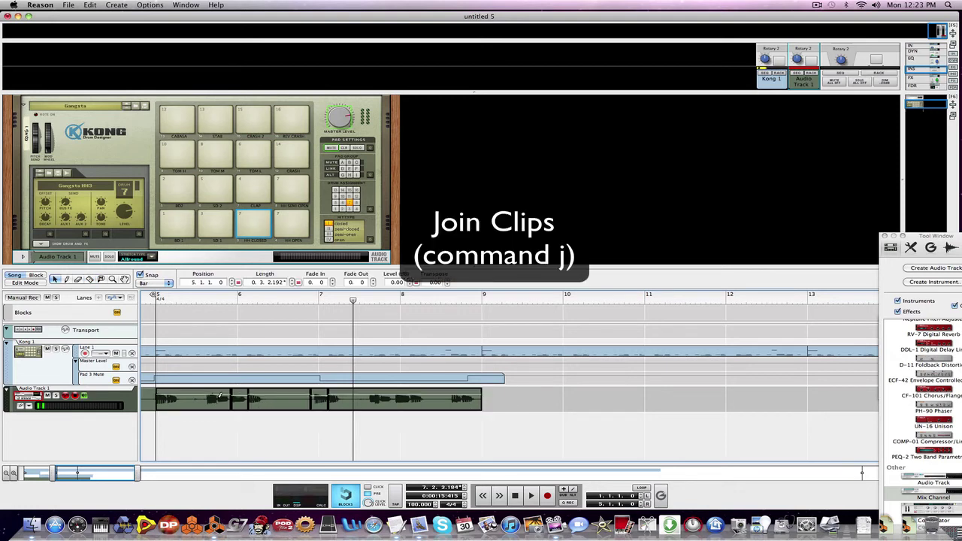
click(89, 5)
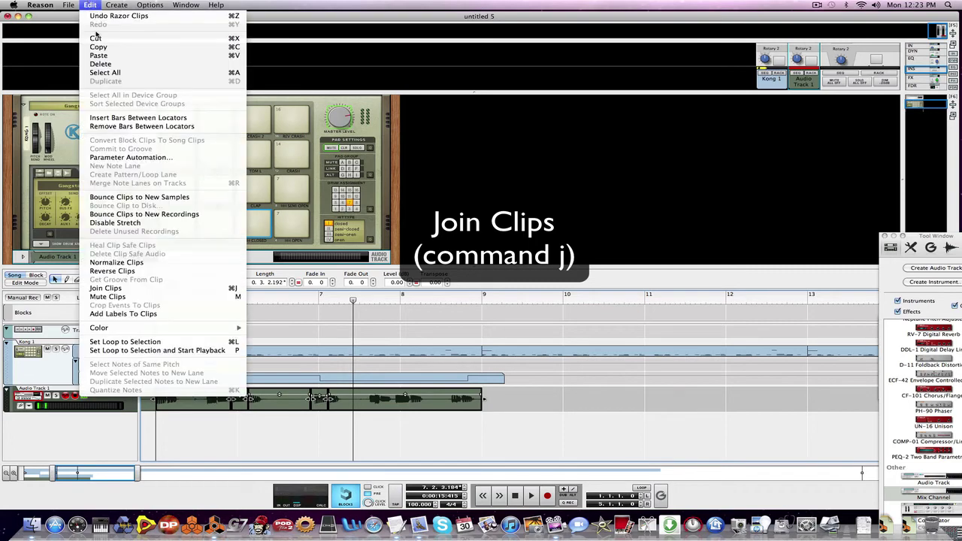
click(124, 289)
click(515, 407)
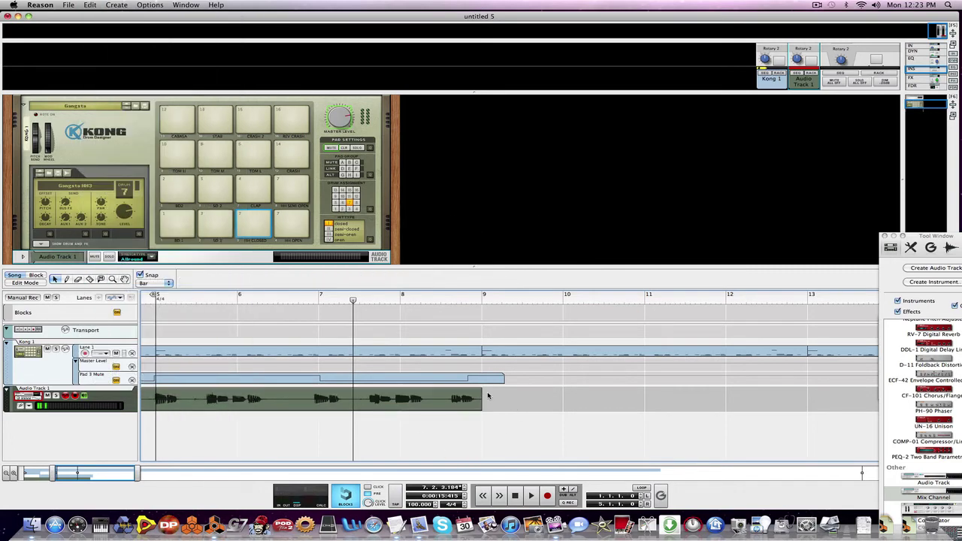
Copy the Kong 1 and audio clips from bars 5 to 9 into Block 1 and set the block's end to bar 5.
click(427, 351)
shift+click(412, 399)
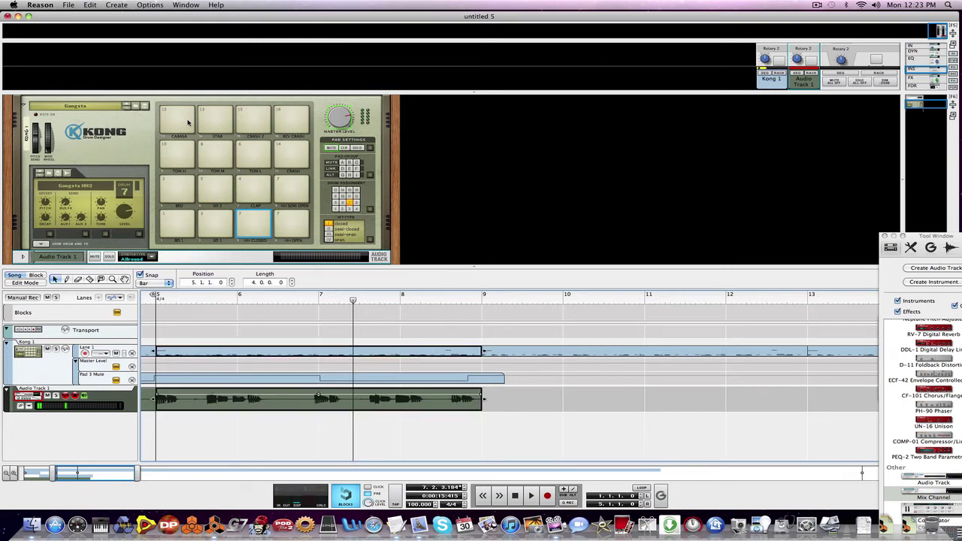
click(90, 5)
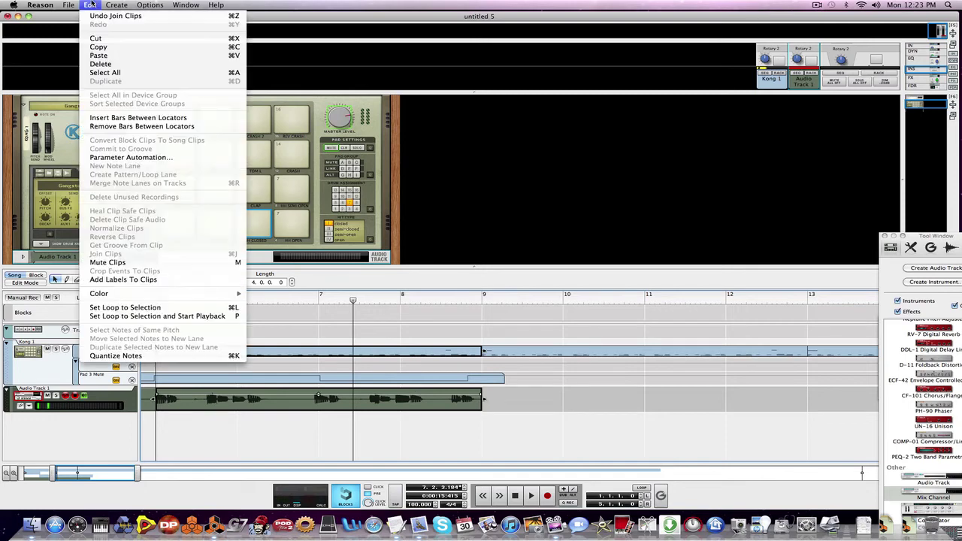
click(104, 49)
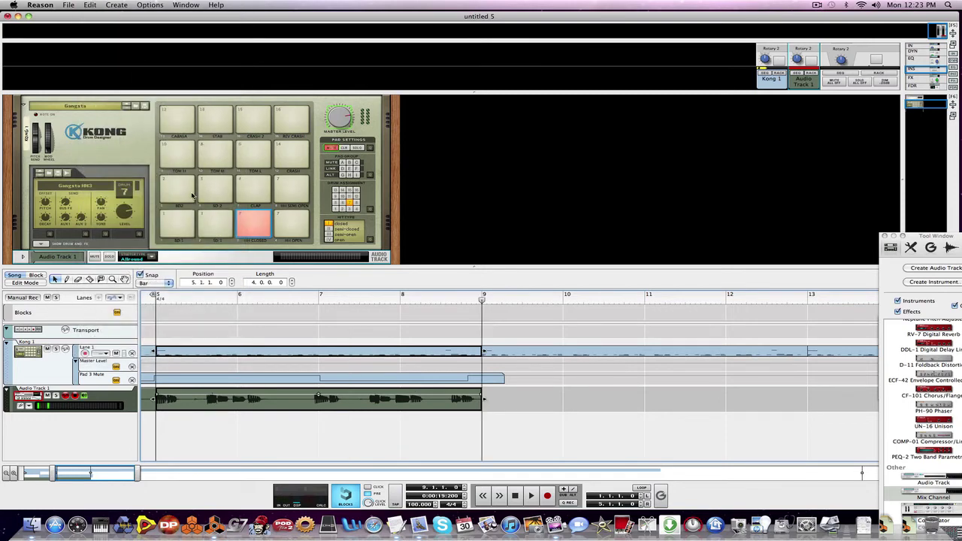
click(35, 276)
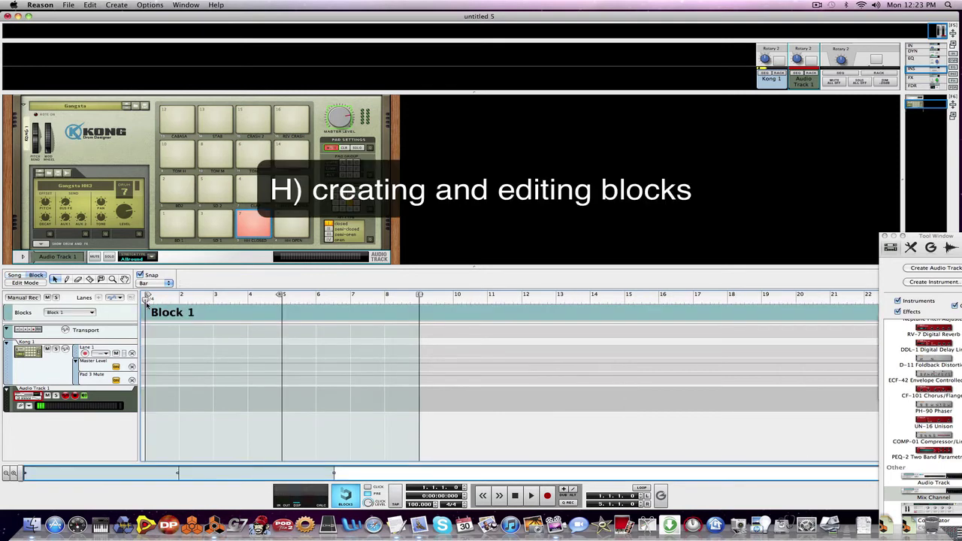
key(super+v)
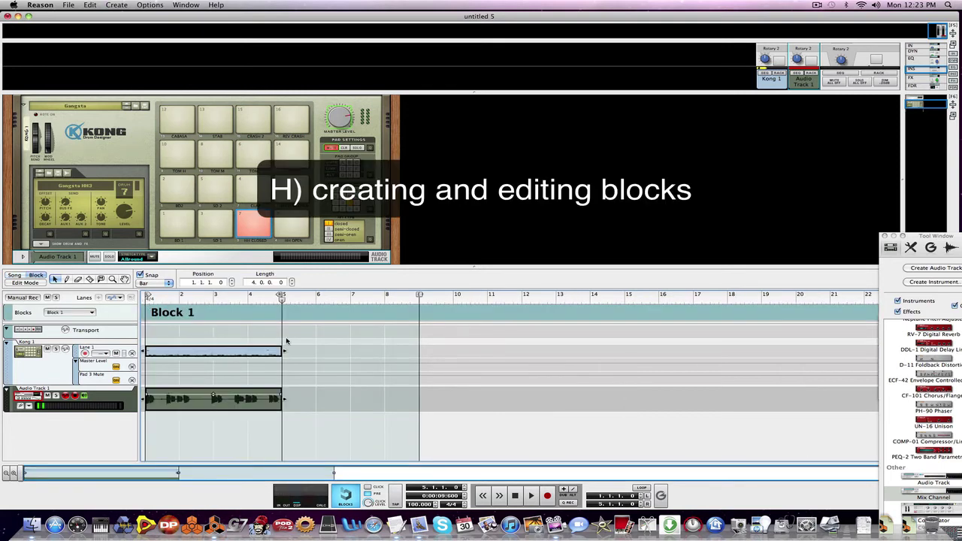
drag(420, 296, 284, 297)
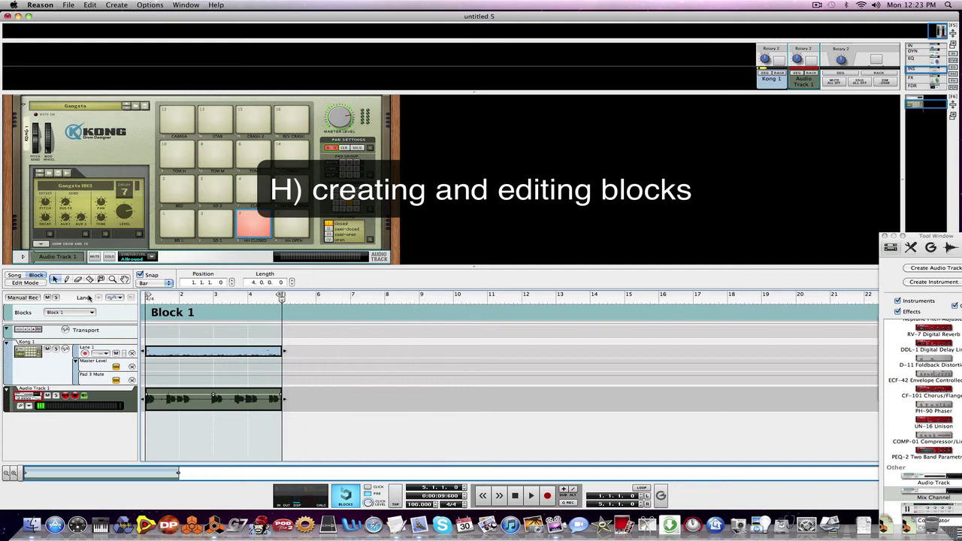
Delete all note, automation and audio clips from the song arrangement.
click(14, 275)
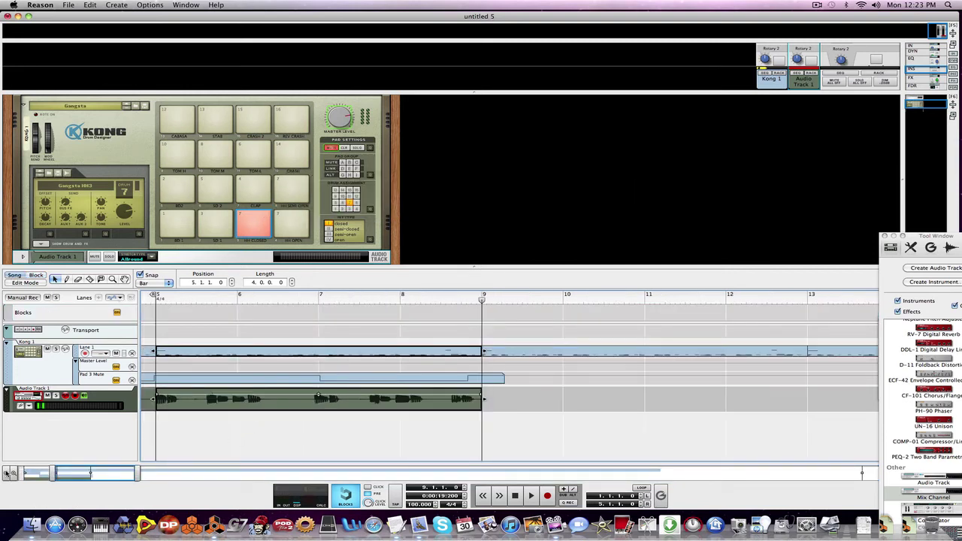
click(7, 473)
click(7, 472)
click(7, 472)
click(6, 473)
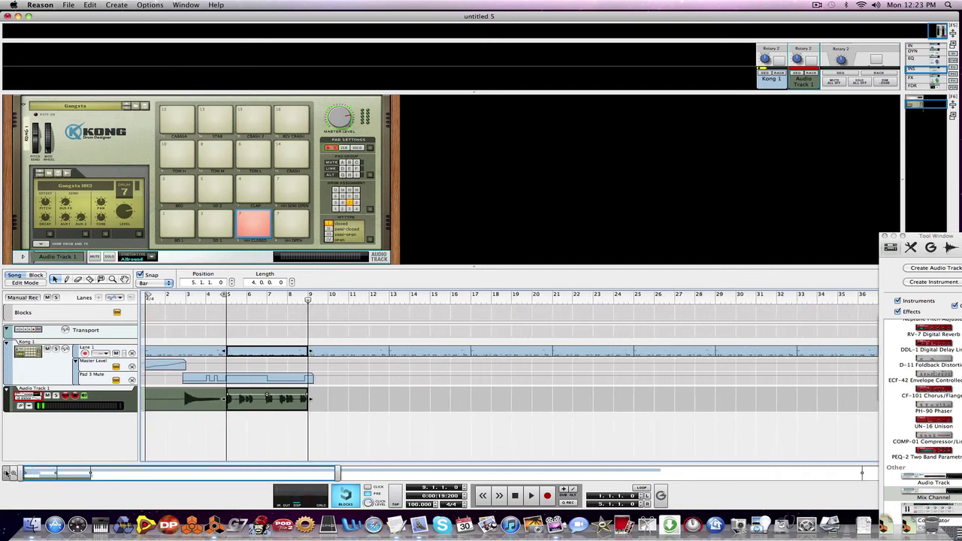
click(7, 473)
click(6, 472)
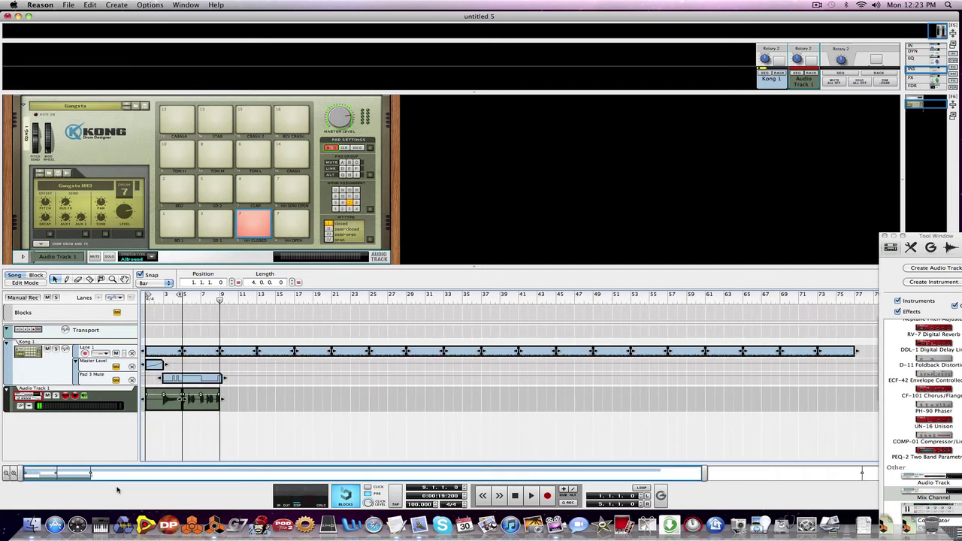
key(Delete)
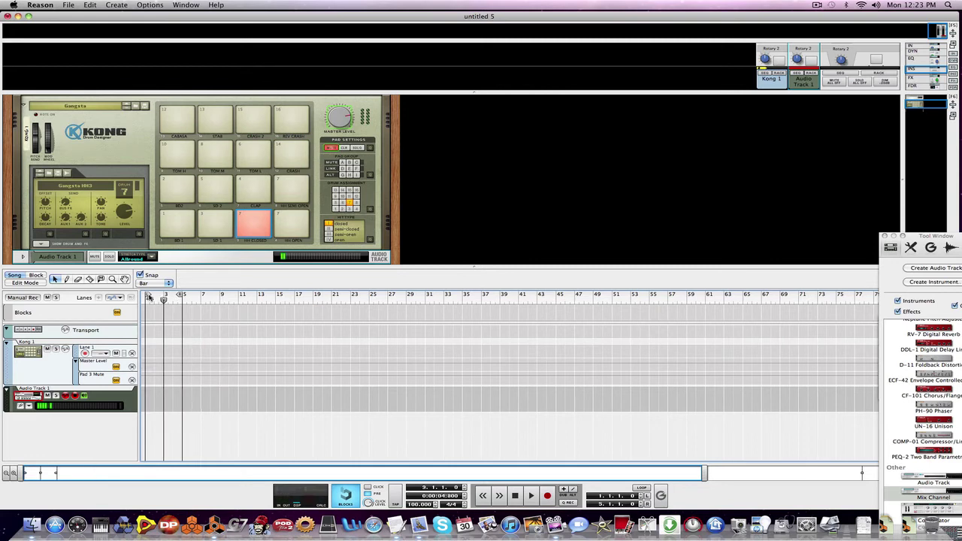
Draw an 8-bar Block 1 clip from bar 1 on the Blocks track in the song arrangement.
click(39, 276)
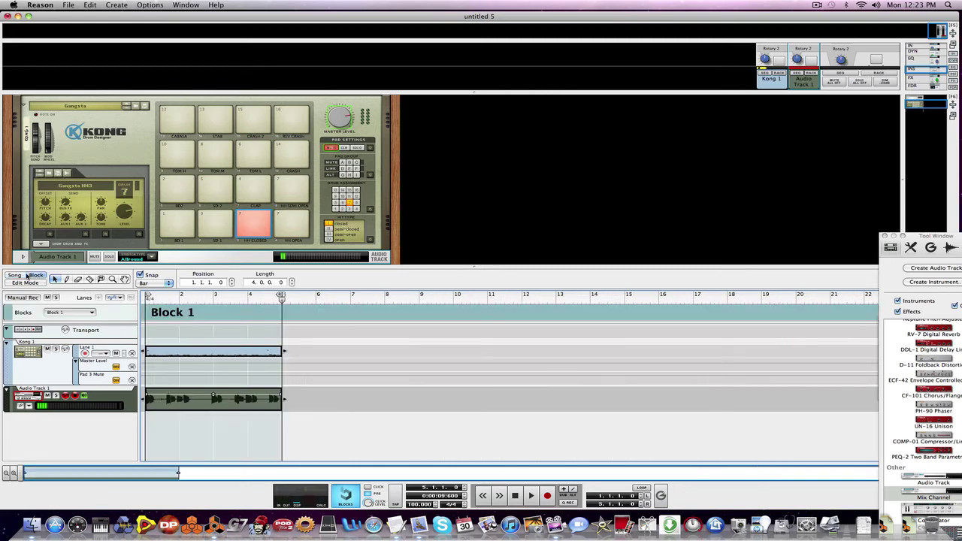
click(25, 276)
click(66, 279)
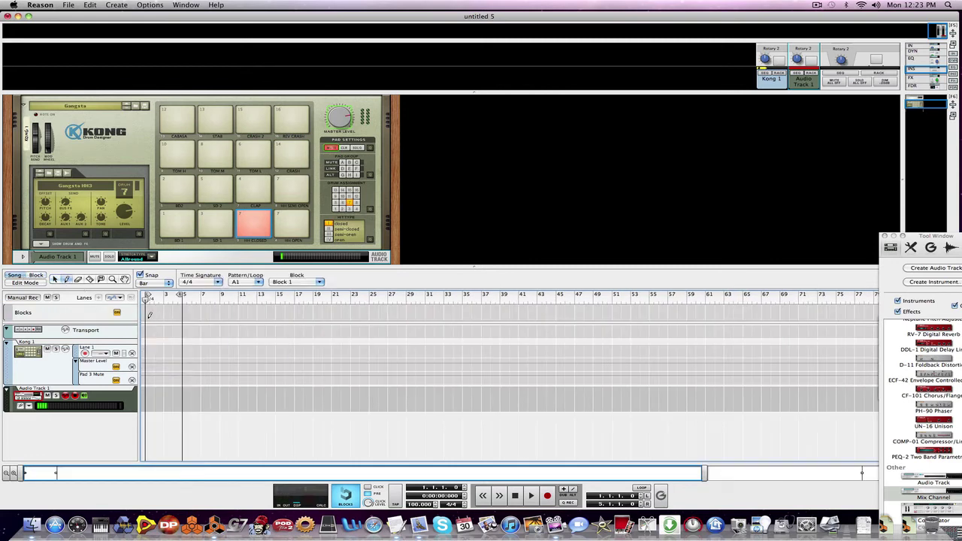
mouse_move(146, 310)
mouse_down()
mouse_move(227, 316)
mouse_move(219, 315)
mouse_up()
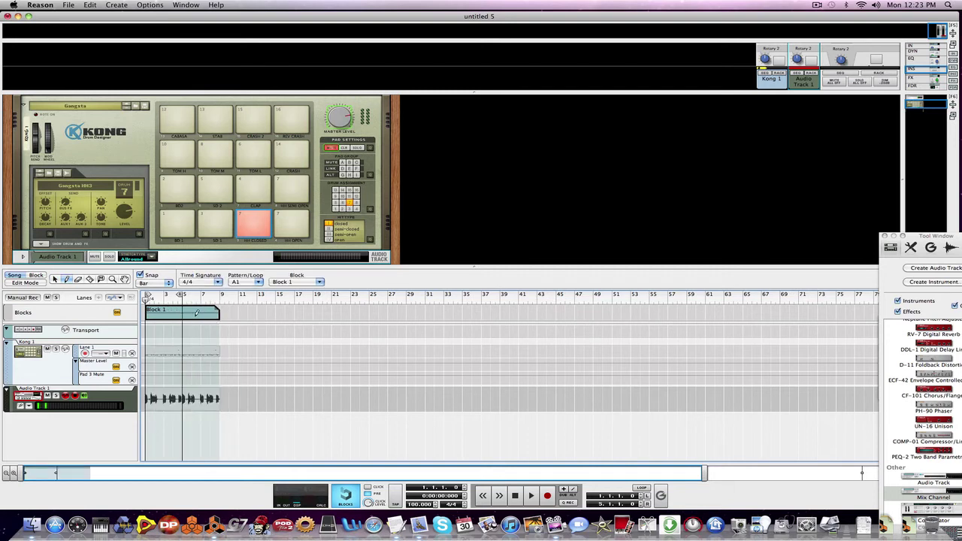
click(35, 275)
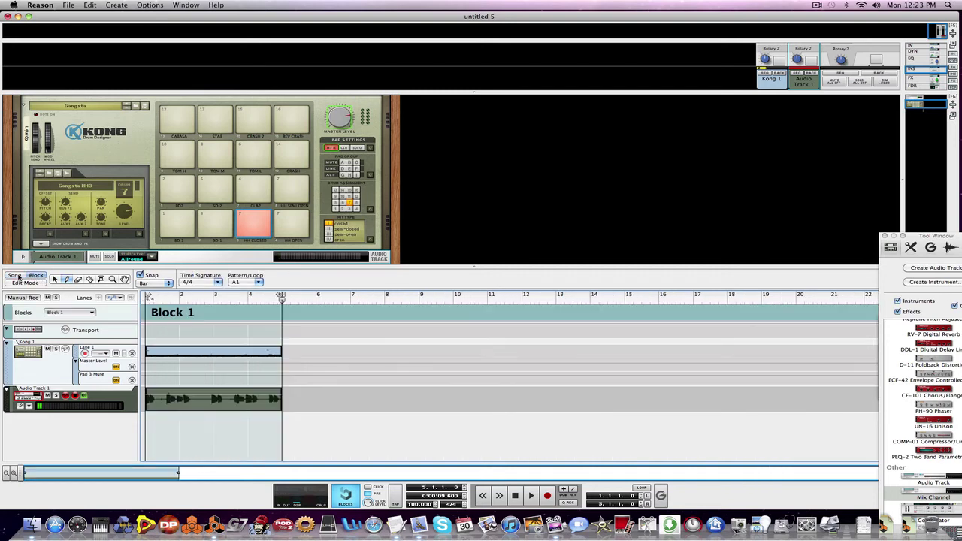
click(17, 276)
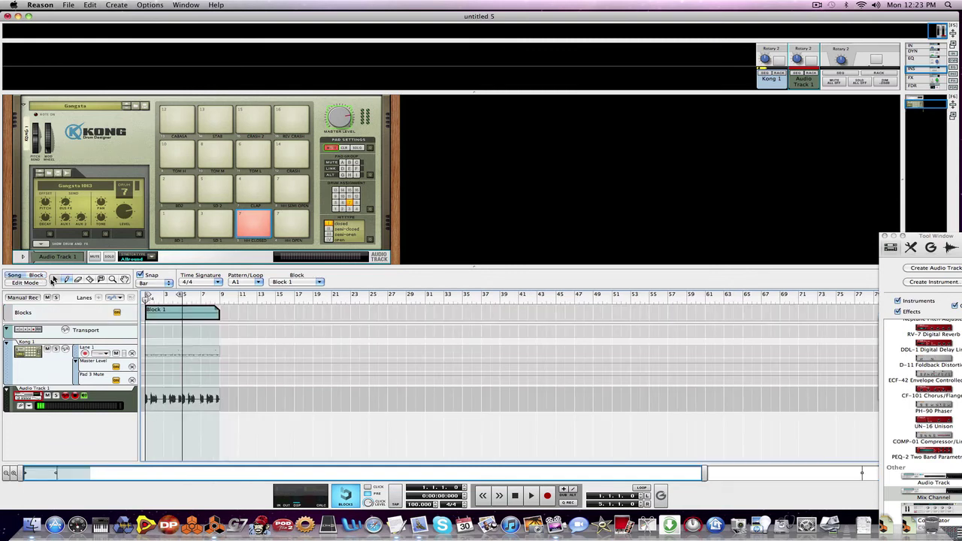
Play back Block 1 and add a Line 6 Bass Amp effect to Audio Track 1.
click(162, 311)
key(space)
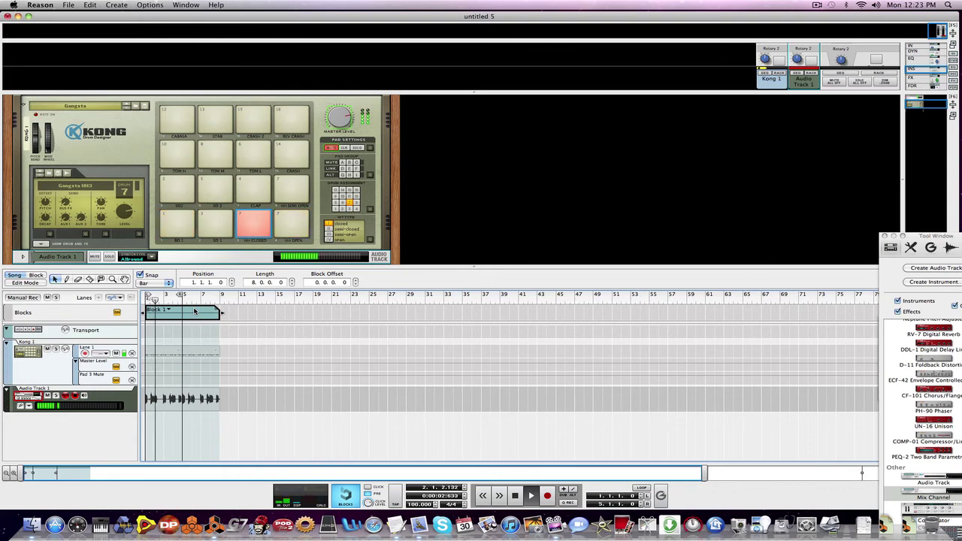
click(116, 4)
mouse_move(127, 60)
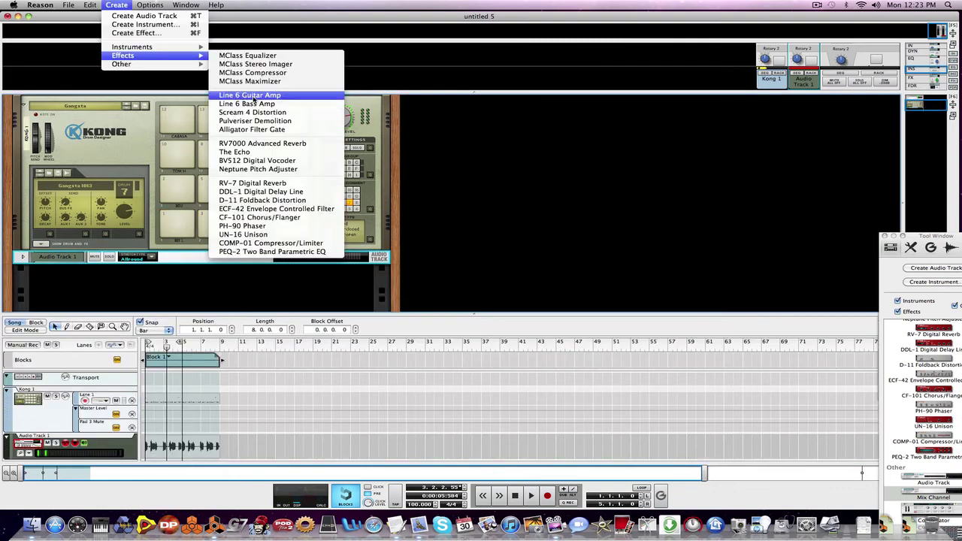
click(257, 102)
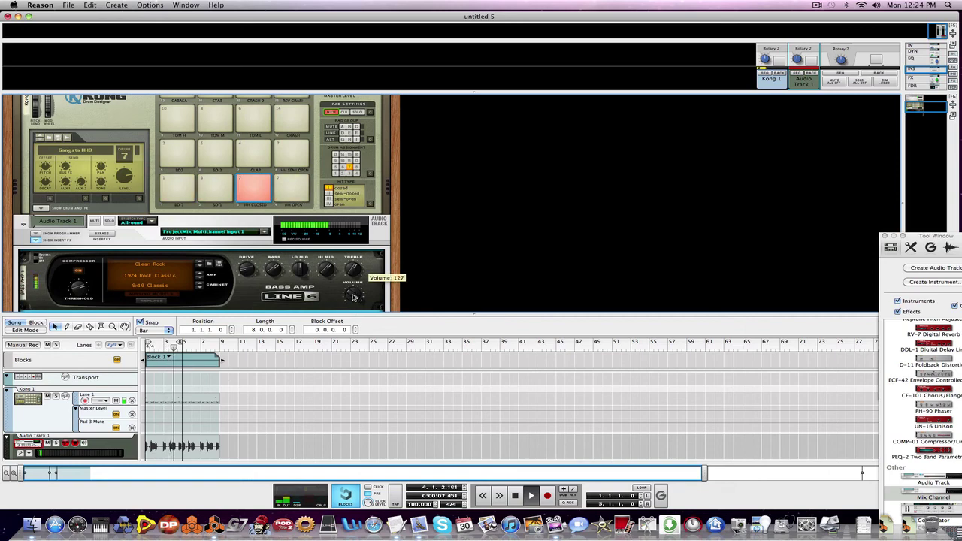
key(space)
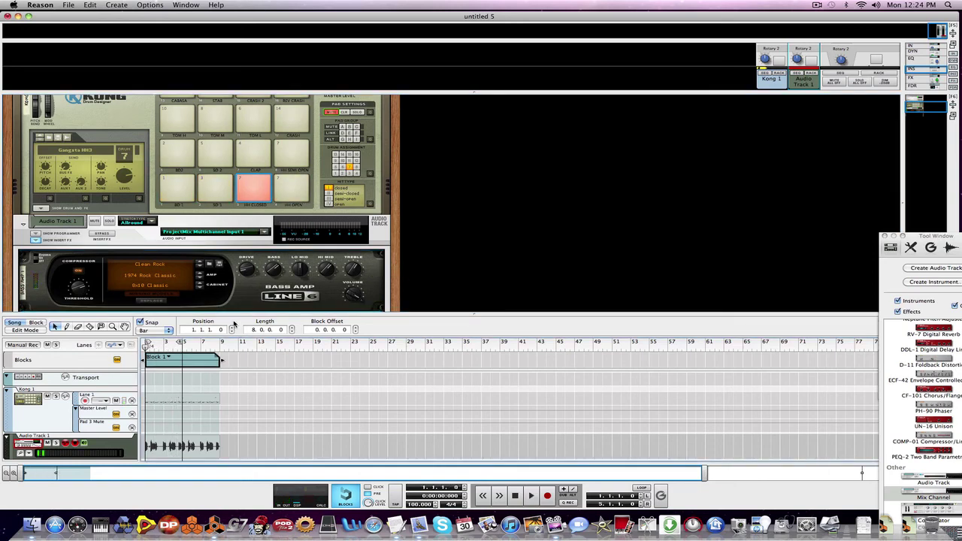
With Snap set to 1/4, slice the first four bars of the Block 1 clip into half-bar pieces with the Razor tool.
drag(233, 314, 203, 166)
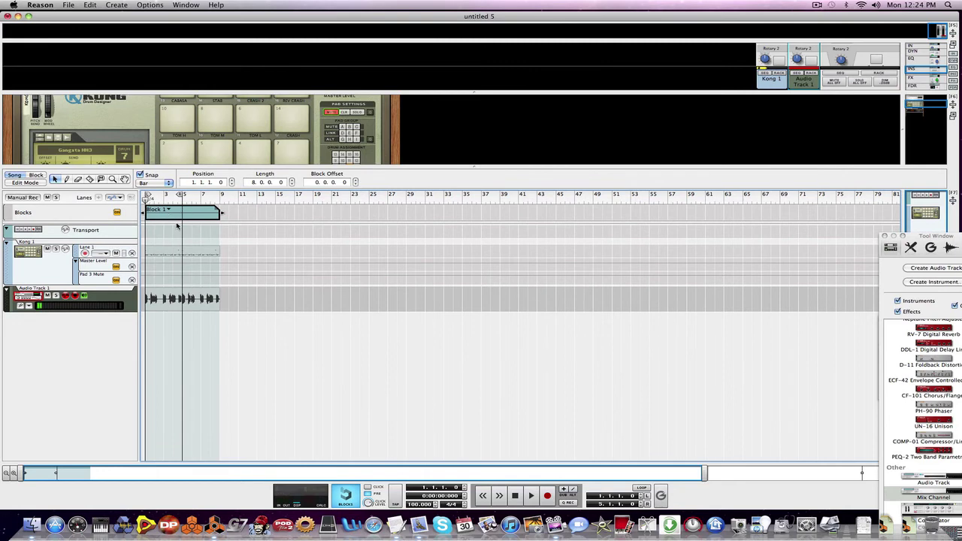
click(13, 473)
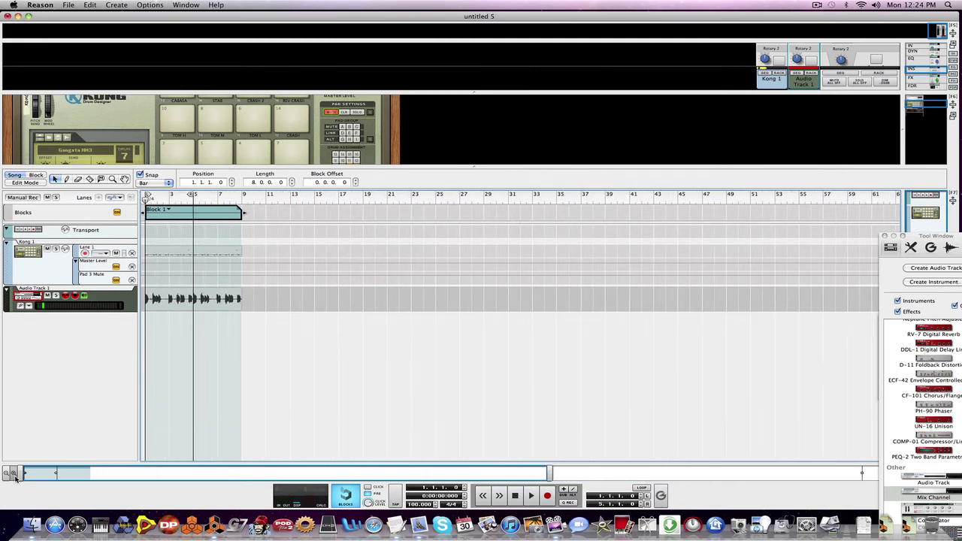
click(14, 473)
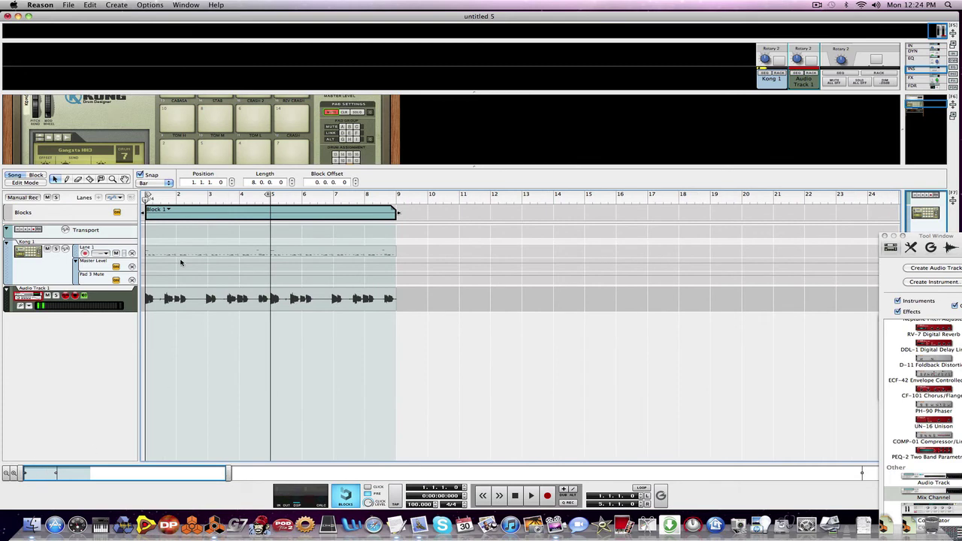
click(88, 179)
click(140, 174)
click(156, 182)
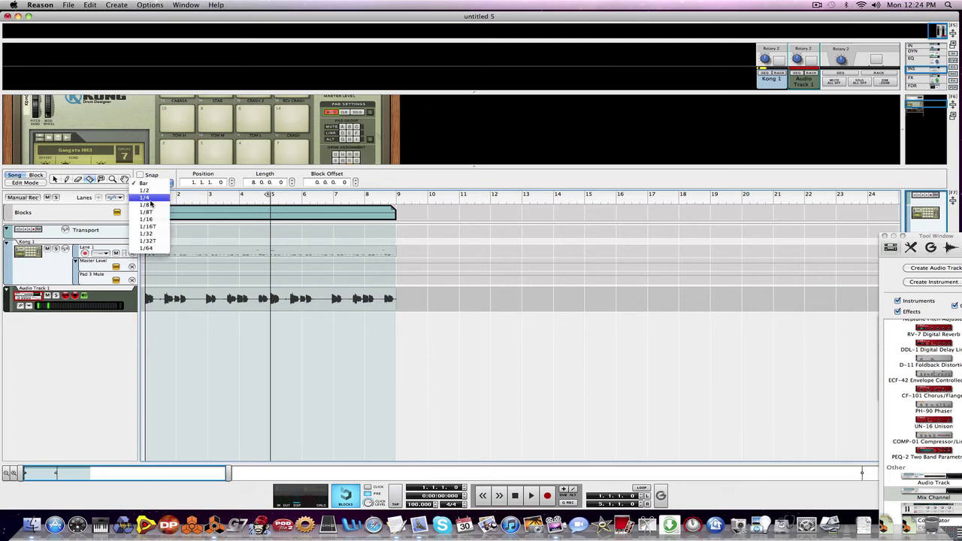
click(145, 197)
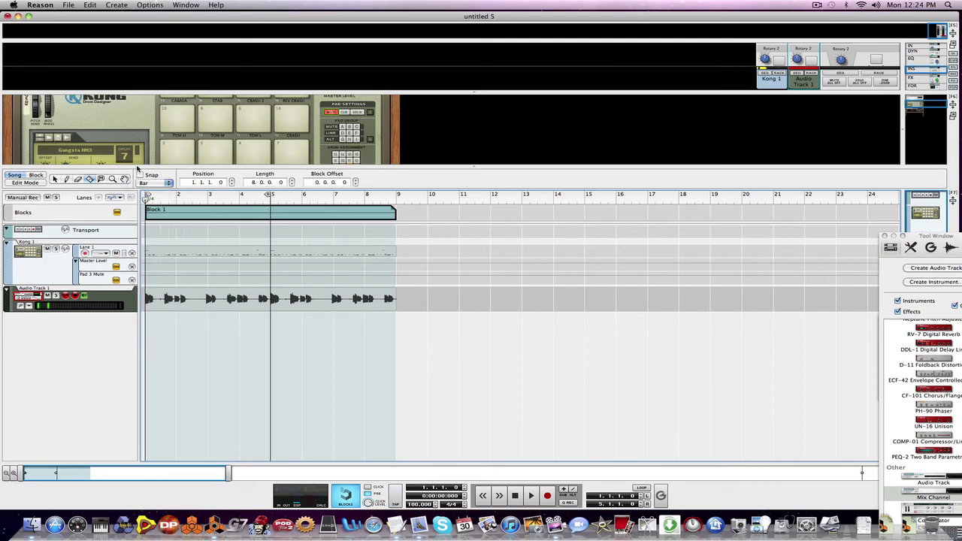
click(140, 175)
key(space)
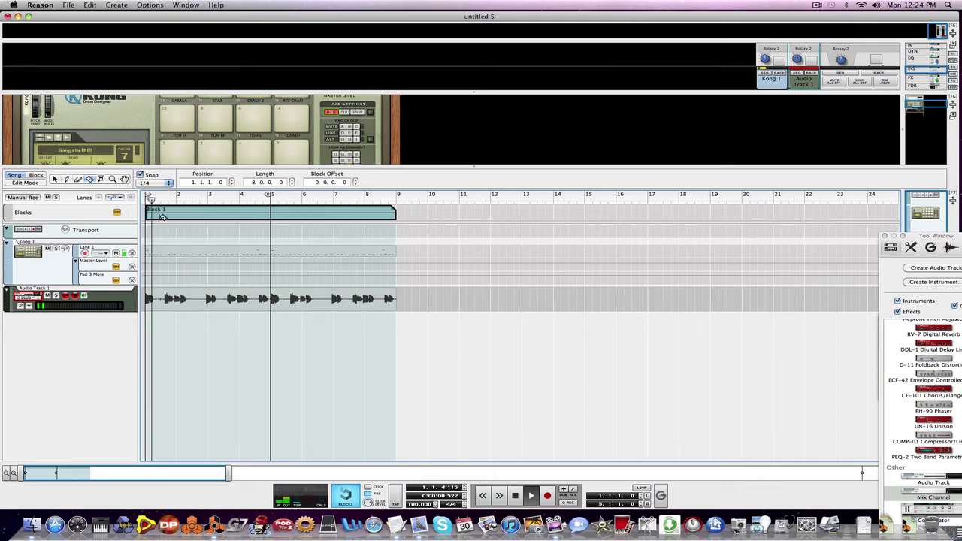
key(space)
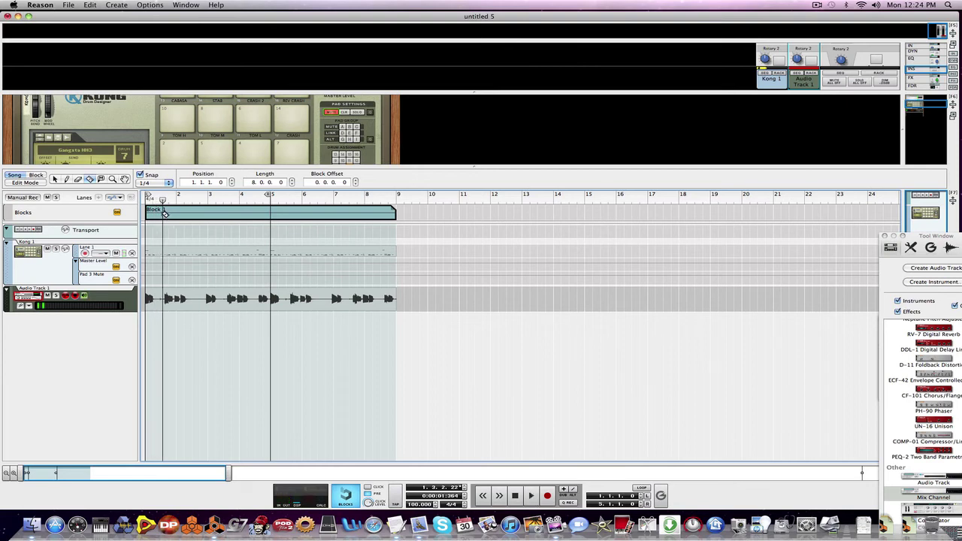
drag(163, 213, 274, 213)
click(54, 179)
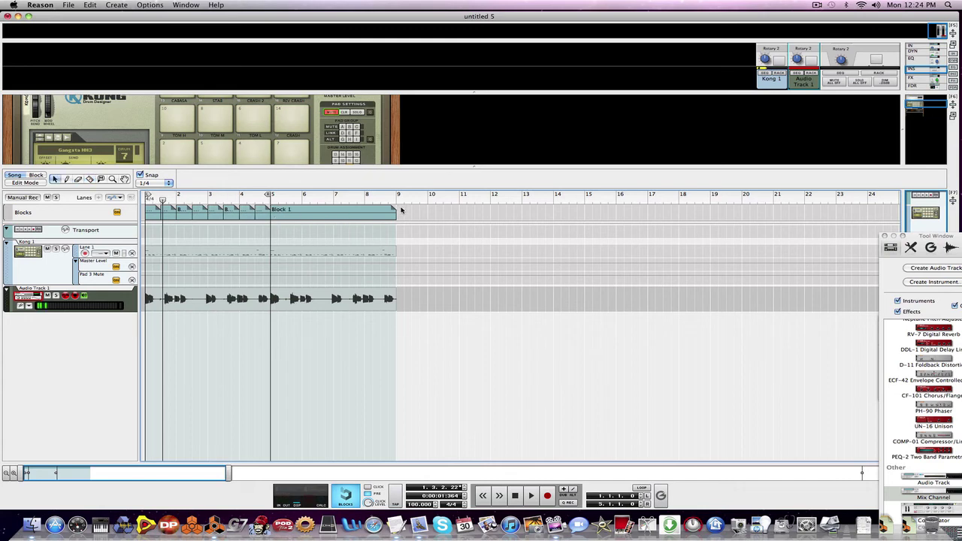
Draw a 4-bar Block 1 clip at bar 9 and duplicate it to bar 13.
click(65, 180)
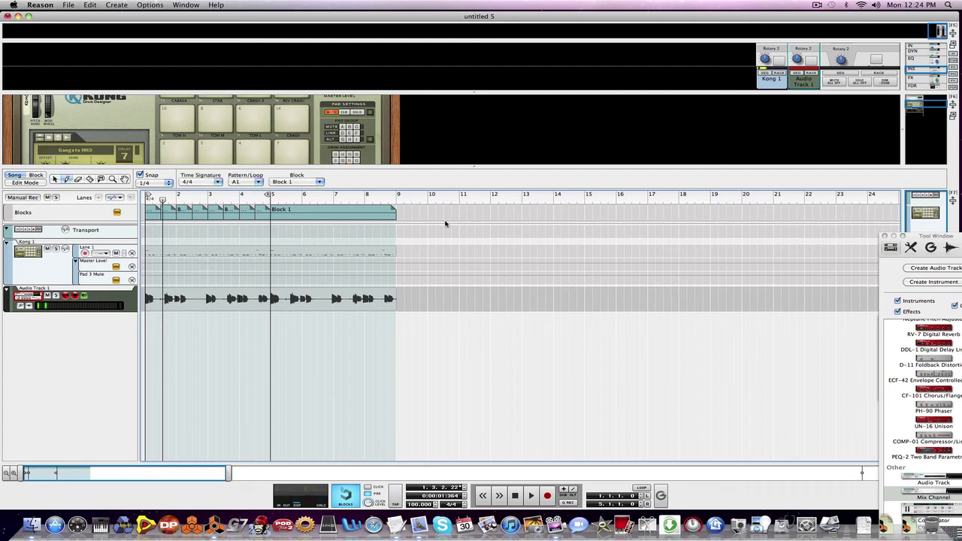
mouse_move(400, 212)
mouse_down()
mouse_move(562, 211)
mouse_move(521, 212)
mouse_up()
click(54, 179)
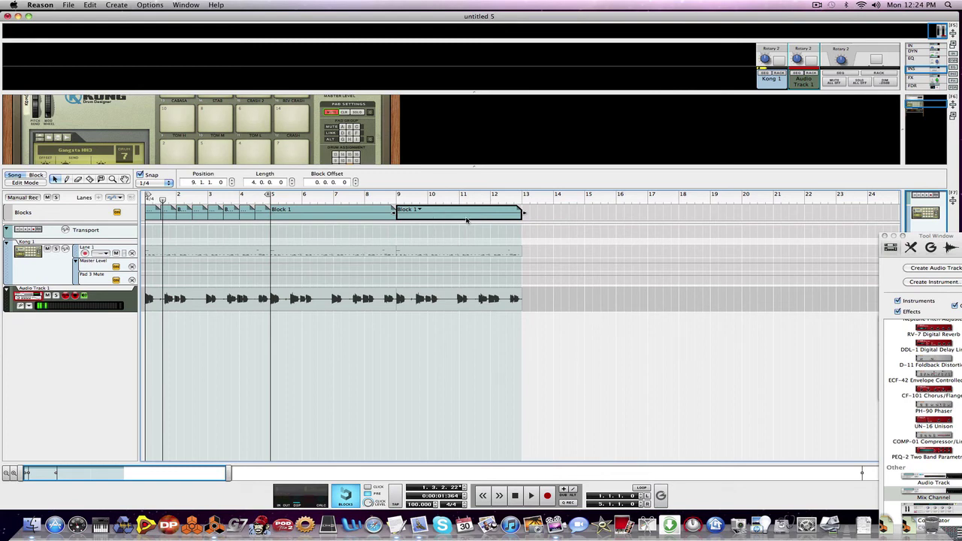
key(super+d)
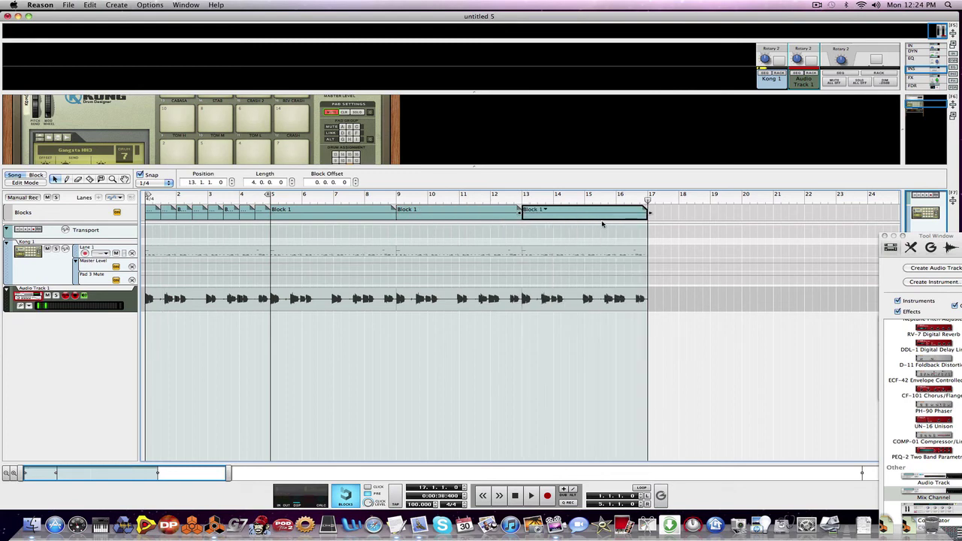
Replace the half-bar slice at position 1.3.1 with a repeat of Block 1's first half bar.
key(Return)
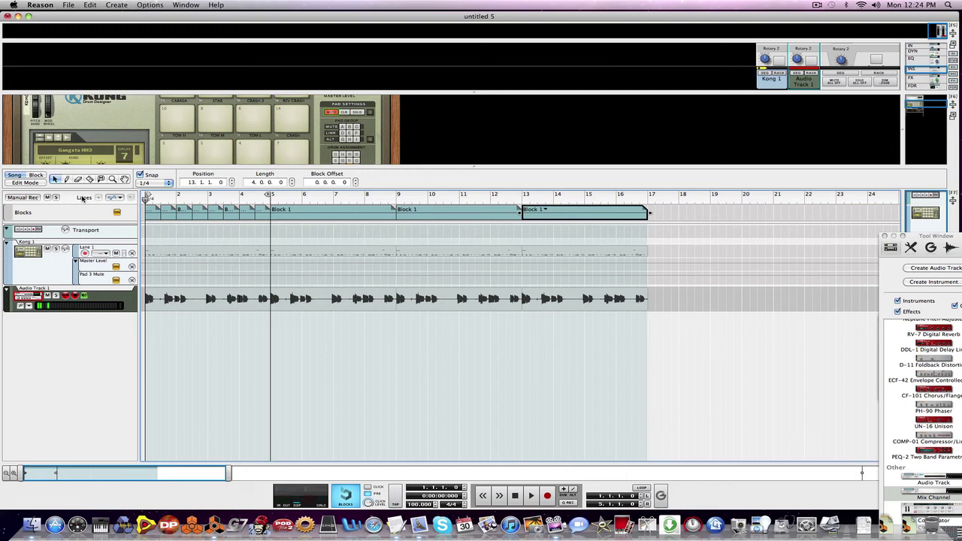
click(170, 212)
mouse_move(170, 211)
mouse_down()
mouse_move(151, 218)
mouse_move(166, 218)
mouse_up()
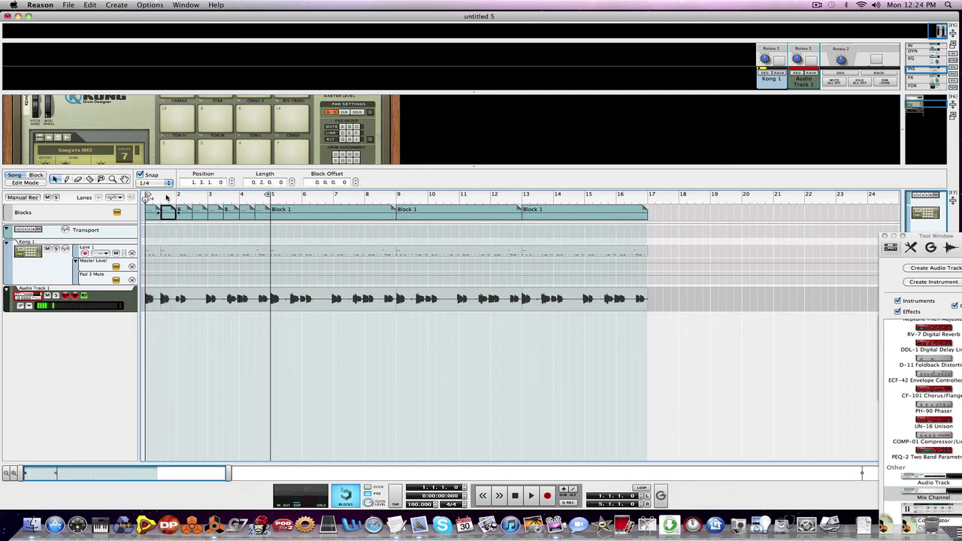
Play back the sliced opening, fill bar 2 with one-beat slice repeats, and set Snap to 1/8 for eighth-note repeats in its second half.
key(space)
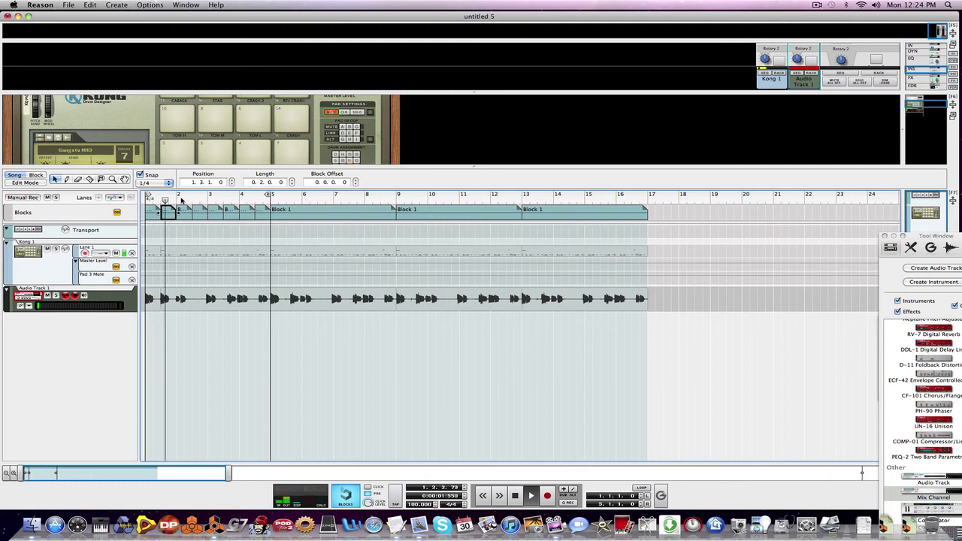
drag(186, 214, 195, 212)
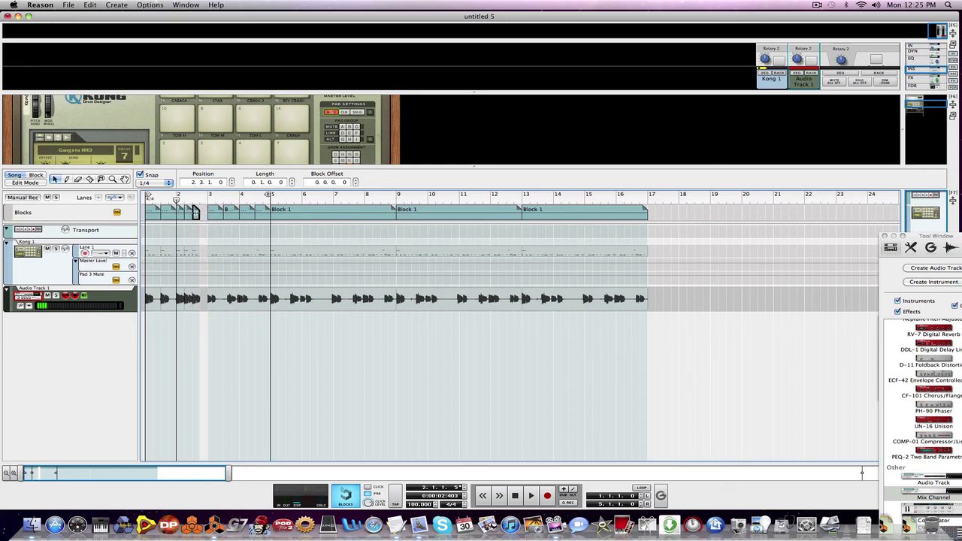
click(154, 183)
click(154, 195)
Clear the leftover slices from bars 3 and 4 and move the three 4-bar Block 1 clips together to start at bar 3.
drag(195, 212, 541, 226)
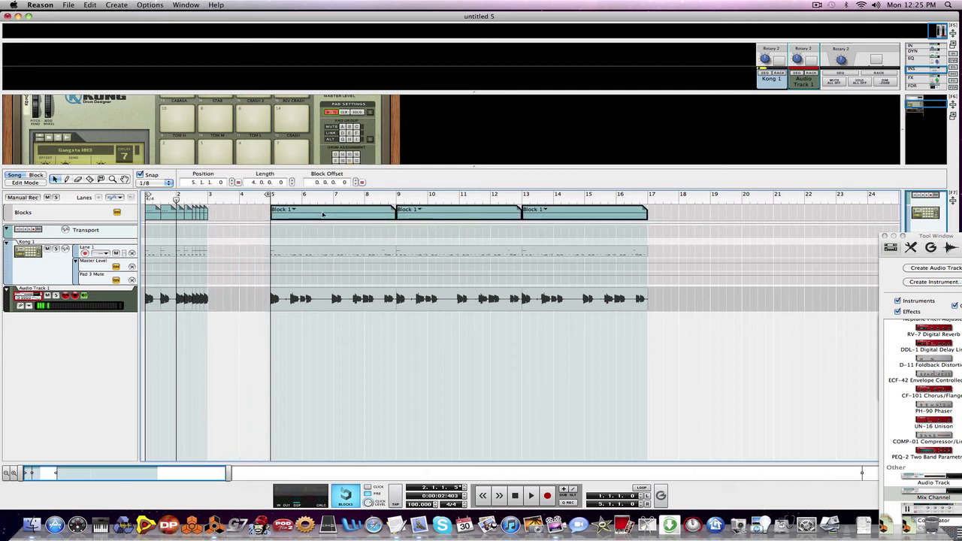
drag(331, 215, 272, 214)
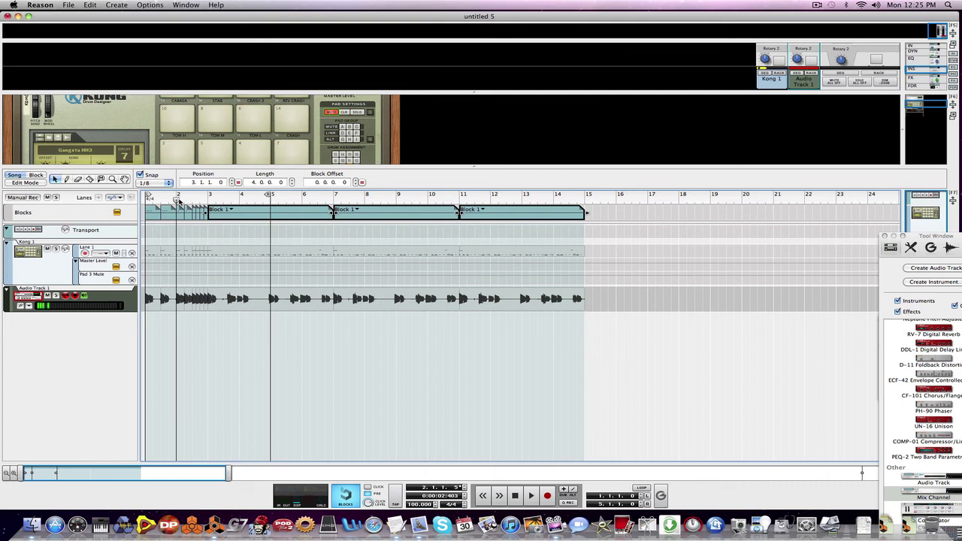
Play the rearranged song from bar 1 past bar 5, selecting the Kong 1 track during playback.
drag(179, 199, 87, 197)
key(space)
click(223, 271)
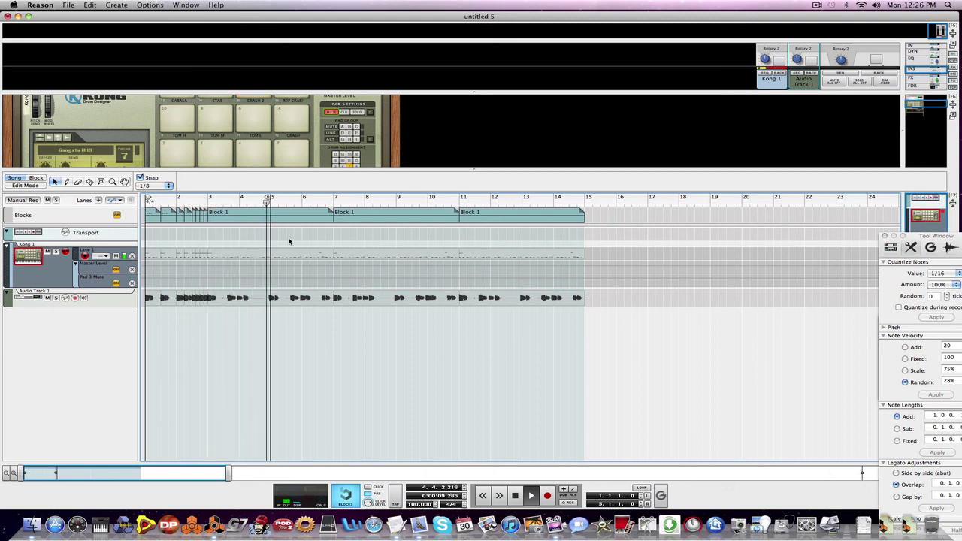
key(space)
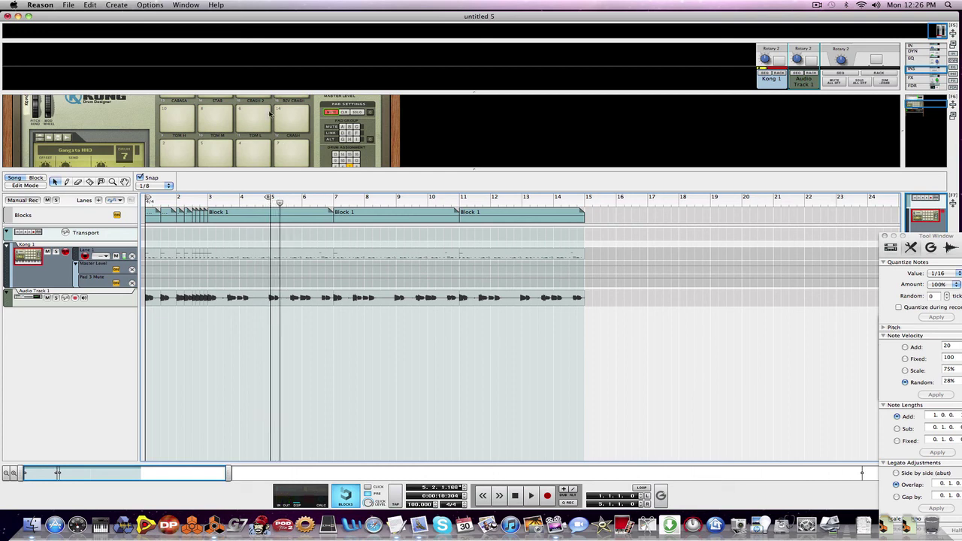